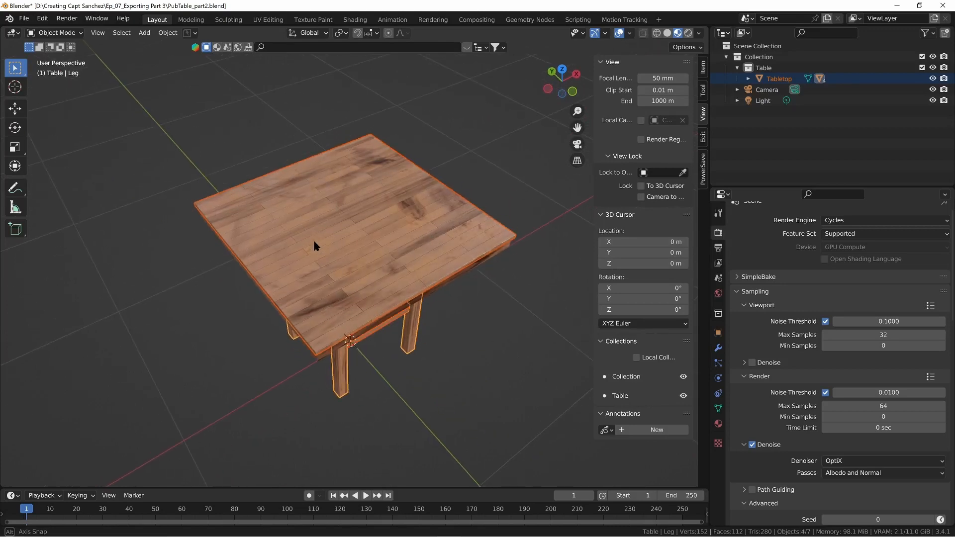
Step: Deselect all parts of the wooden table in the viewport
{"action": "scroll", "coordinate": [315, 243], "scroll_direction": "up", "scroll_amount": 2}
{"action": "scroll", "coordinate": [448, 330], "scroll_direction": "down", "scroll_amount": 2}
{"action": "left_click", "coordinate": [468, 327]}
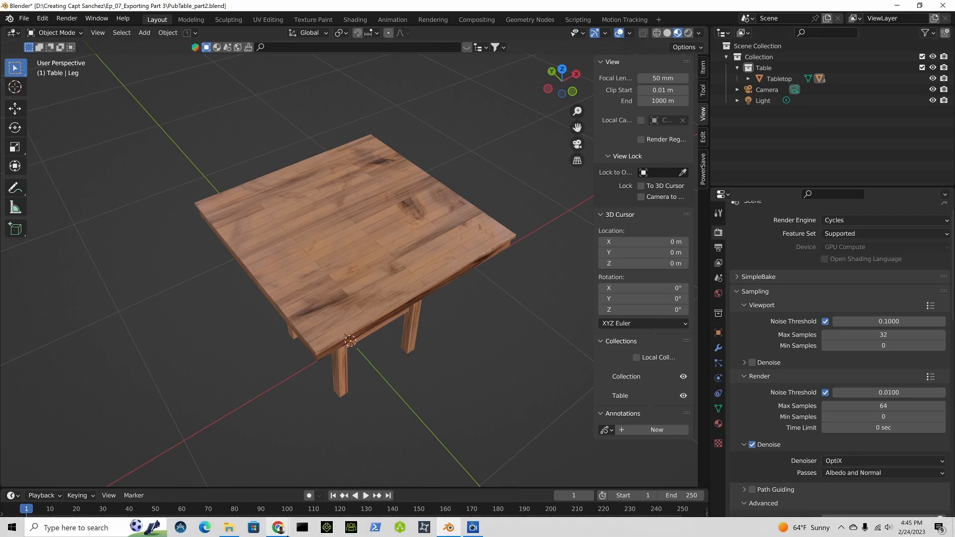
Step: Switch to Chrome, search Blender Market for "Simple Bake" and open the Simplebake product page
{"action": "left_click", "coordinate": [286, 533]}
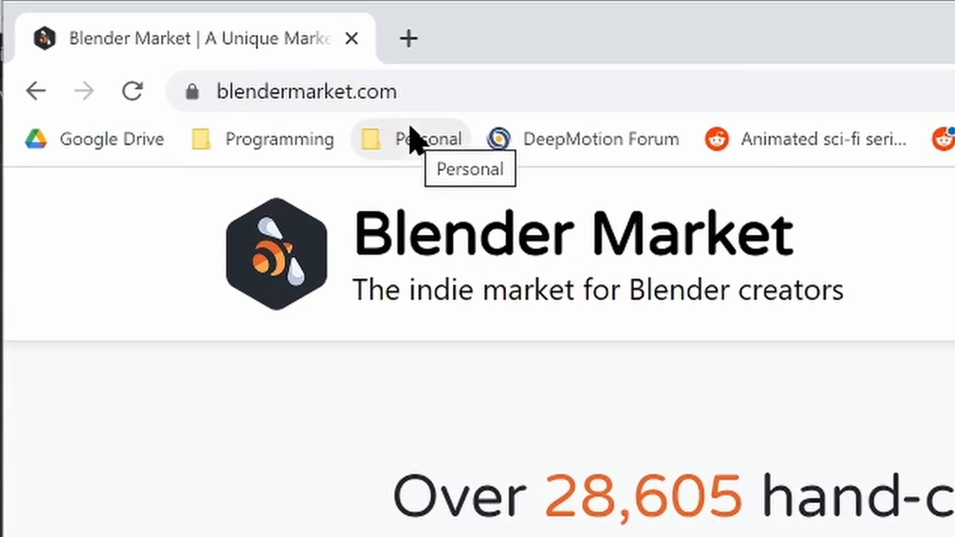
{"action": "left_click", "coordinate": [512, 444]}
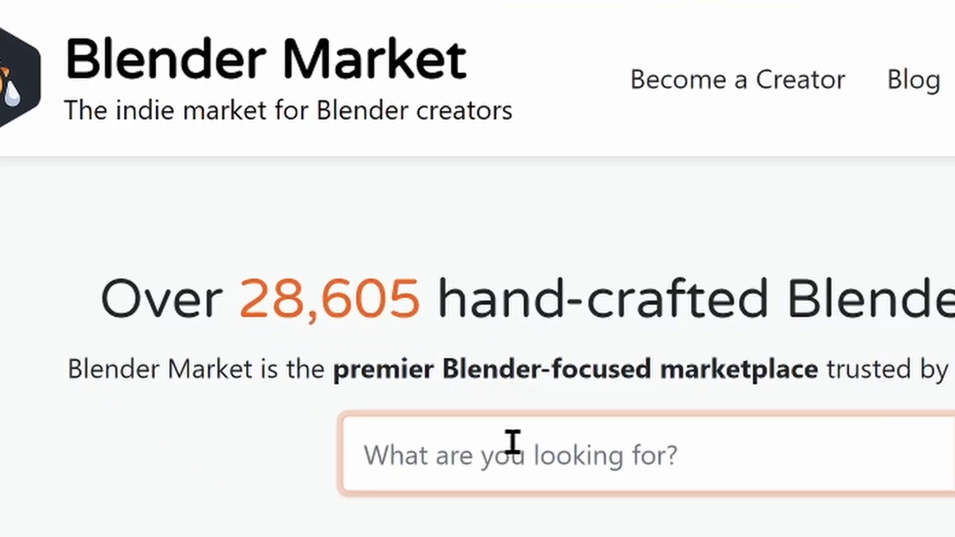
{"action": "type", "text": "Simple Bake"}
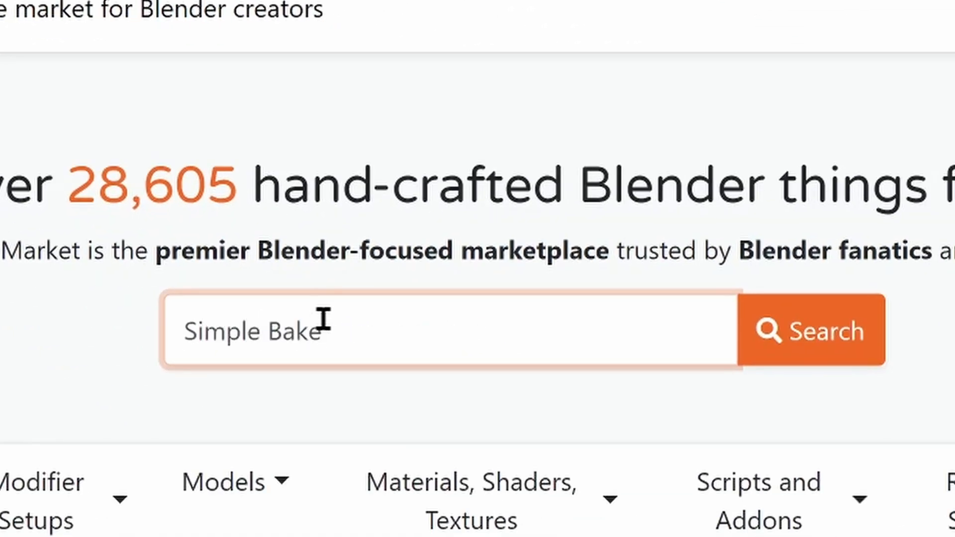
{"action": "key", "text": "Return"}
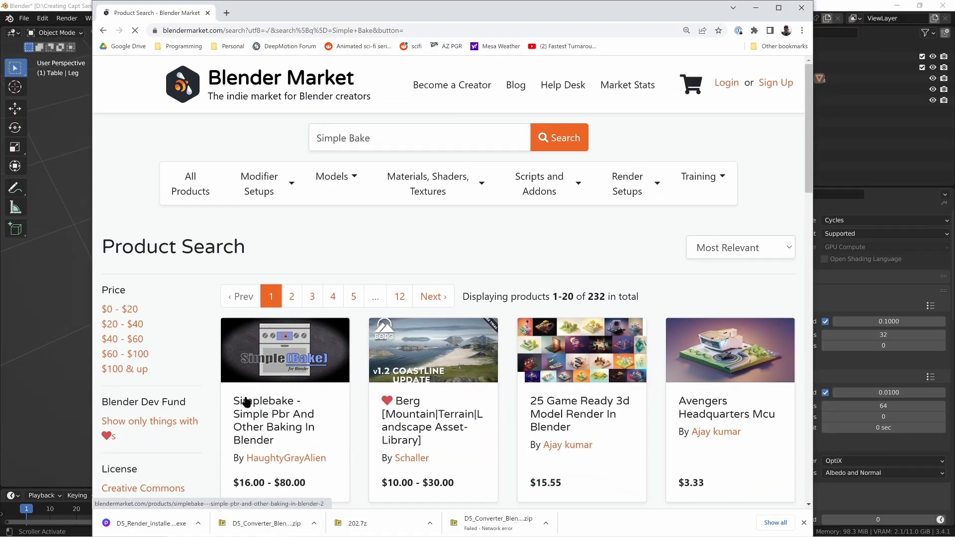
{"action": "left_click", "coordinate": [288, 434]}
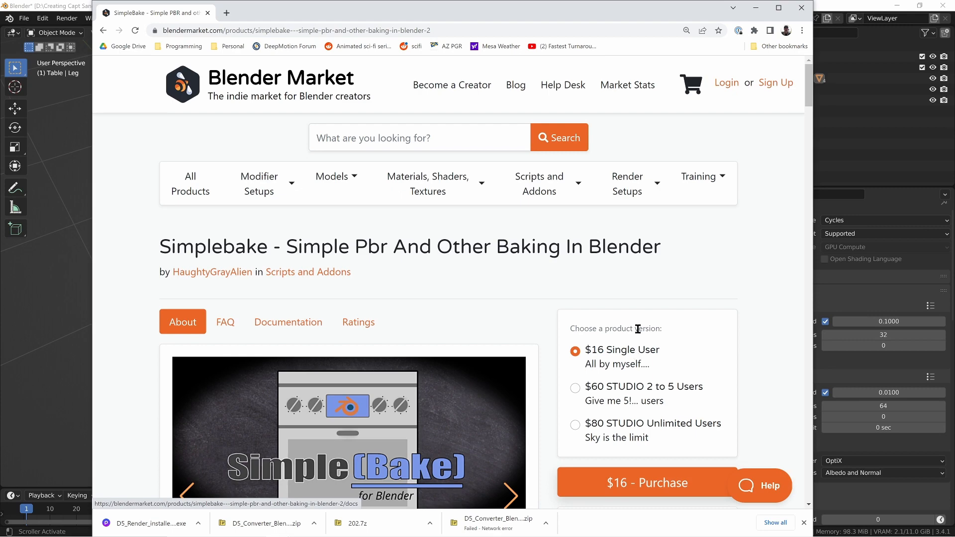
Step: Return to Blender, collapse the Sampling settings and expand the SimpleBake section of the render properties
{"action": "left_click", "coordinate": [55, 7]}
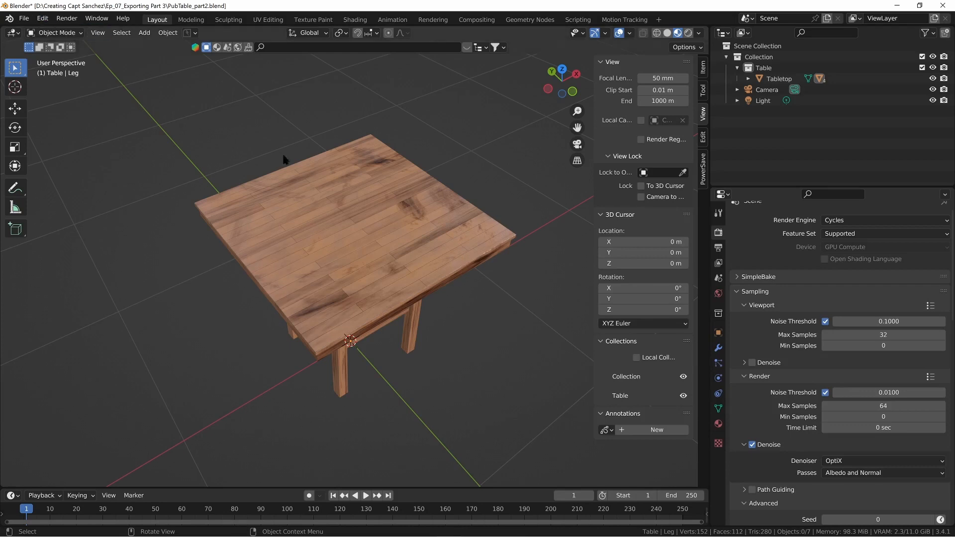
{"action": "mouse_move", "coordinate": [321, 235]}
{"action": "middle_mouse_down"}
{"action": "mouse_move", "coordinate": [371, 207]}
{"action": "mouse_move", "coordinate": [435, 198]}
{"action": "mouse_move", "coordinate": [324, 230]}
{"action": "middle_mouse_up"}
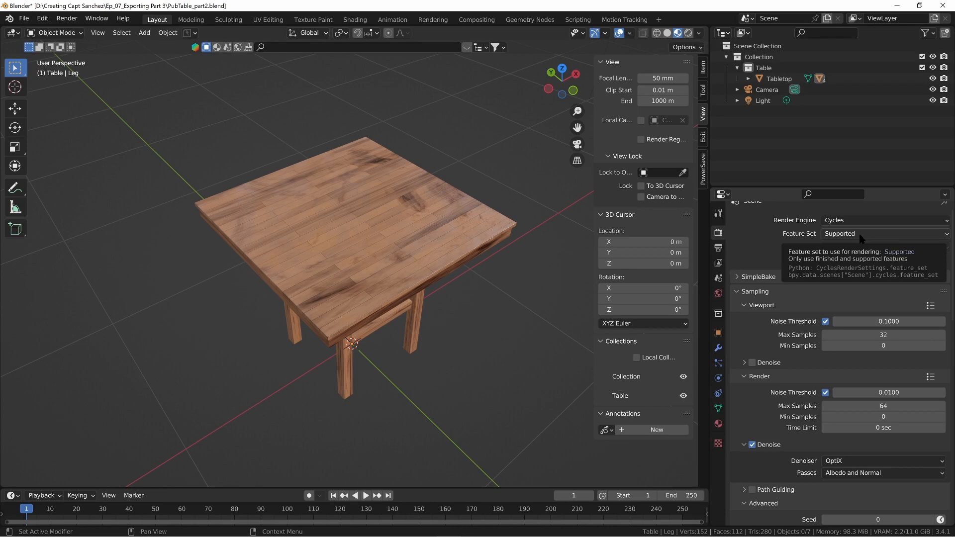
{"action": "scroll", "coordinate": [793, 284], "scroll_direction": "down", "scroll_amount": 2}
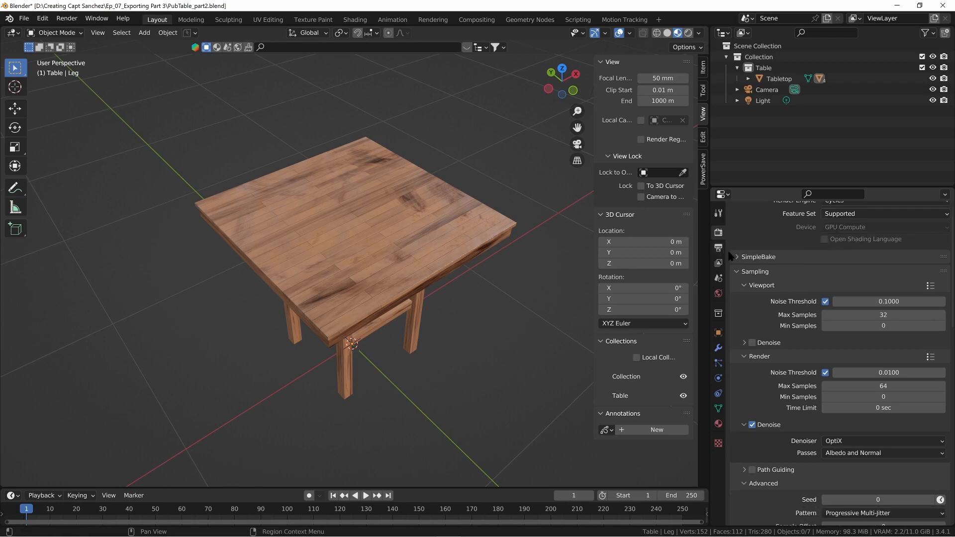
{"action": "left_click", "coordinate": [739, 271]}
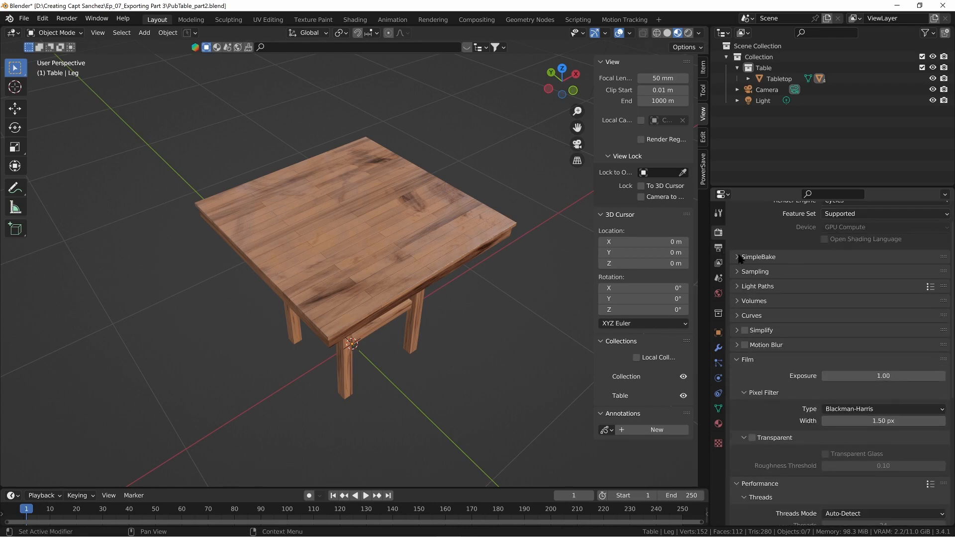
{"action": "left_click", "coordinate": [740, 258]}
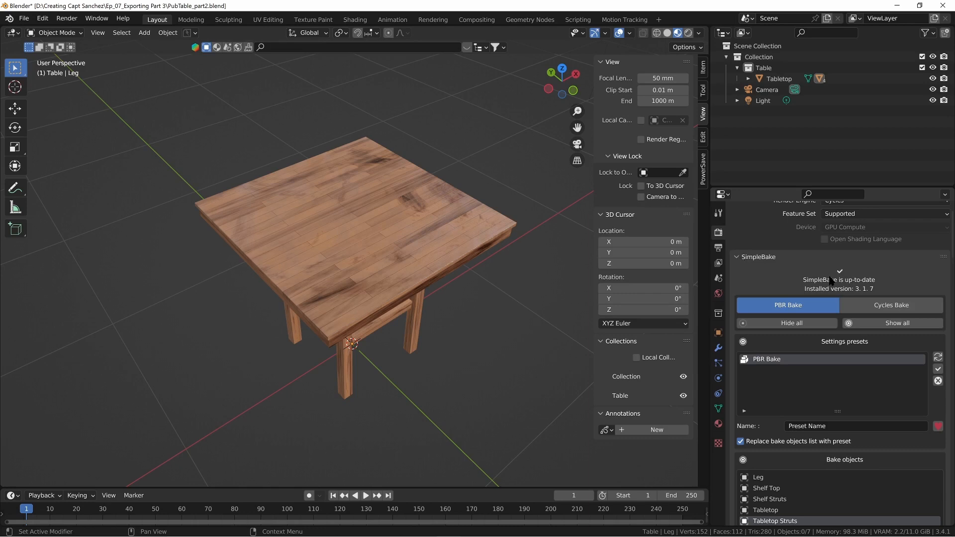
{"action": "scroll", "coordinate": [818, 277], "scroll_direction": "down", "scroll_amount": 1}
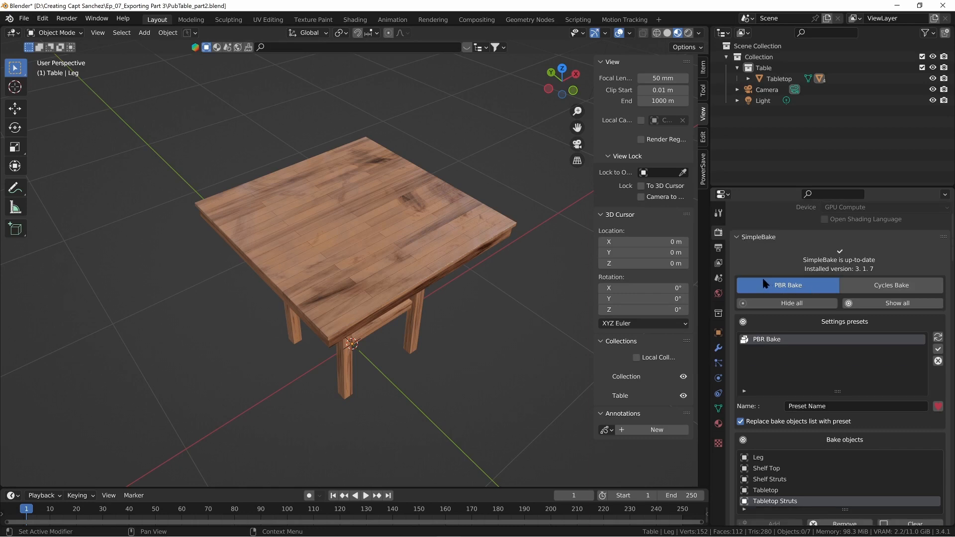
{"action": "scroll", "coordinate": [796, 292], "scroll_direction": "down", "scroll_amount": 3}
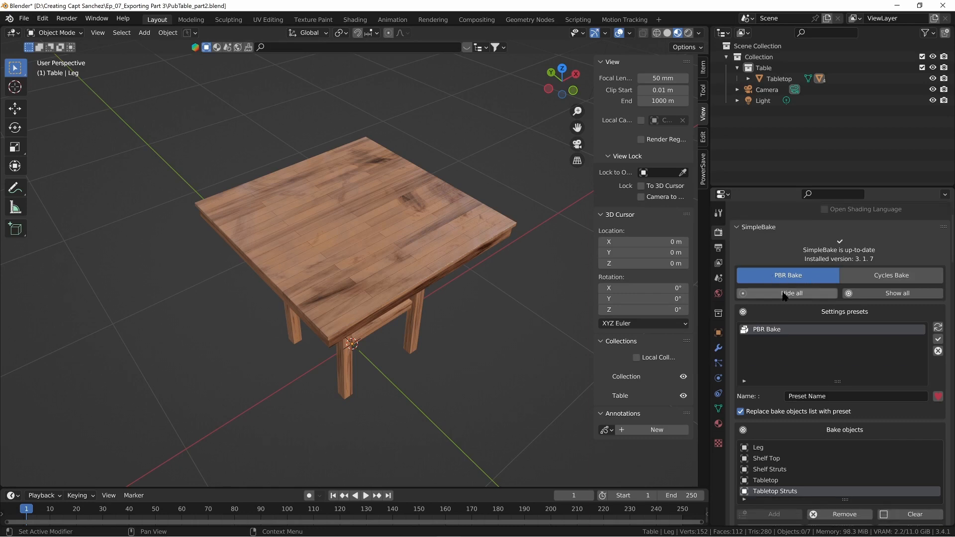
{"action": "scroll", "coordinate": [788, 284], "scroll_direction": "down", "scroll_amount": 5}
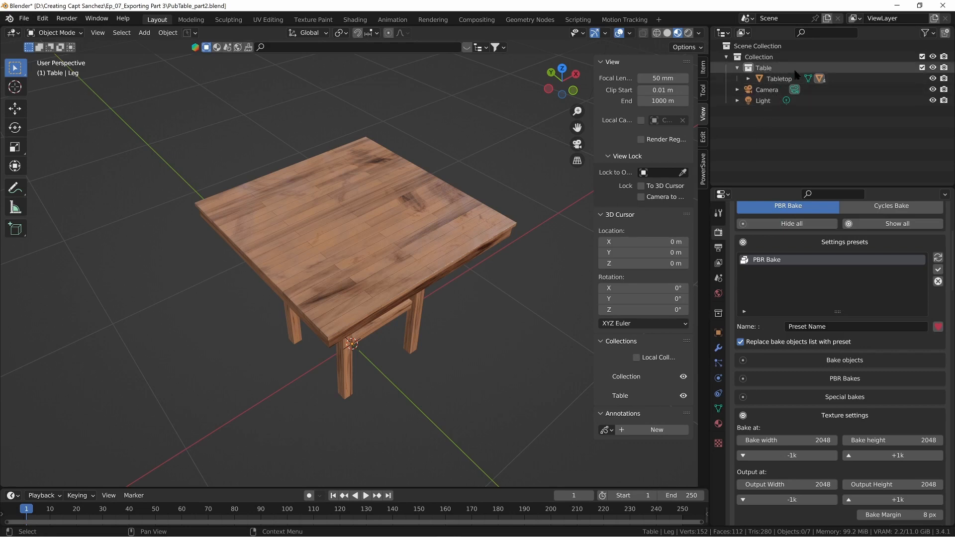
Step: Select all objects in the Table collection
{"action": "left_click", "coordinate": [765, 71]}
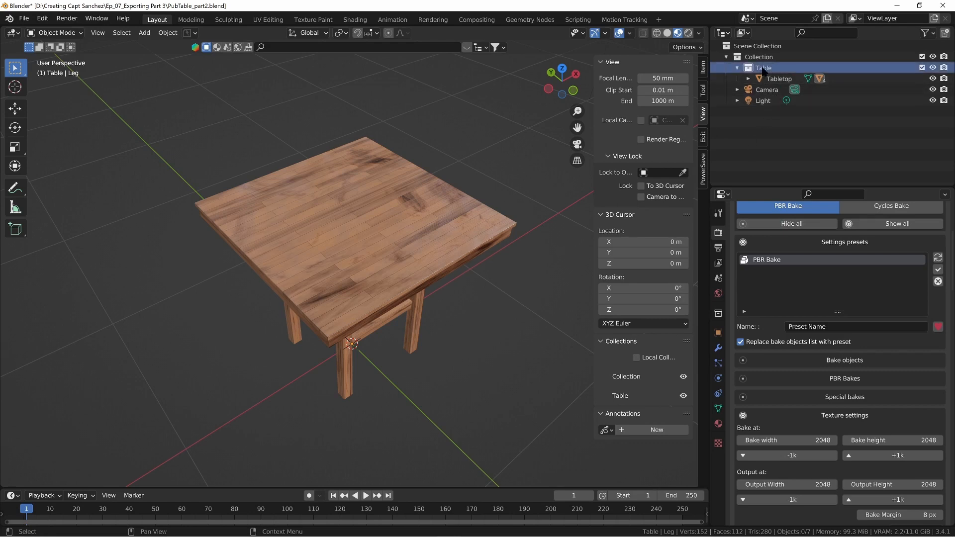
{"action": "right_click", "coordinate": [764, 70]}
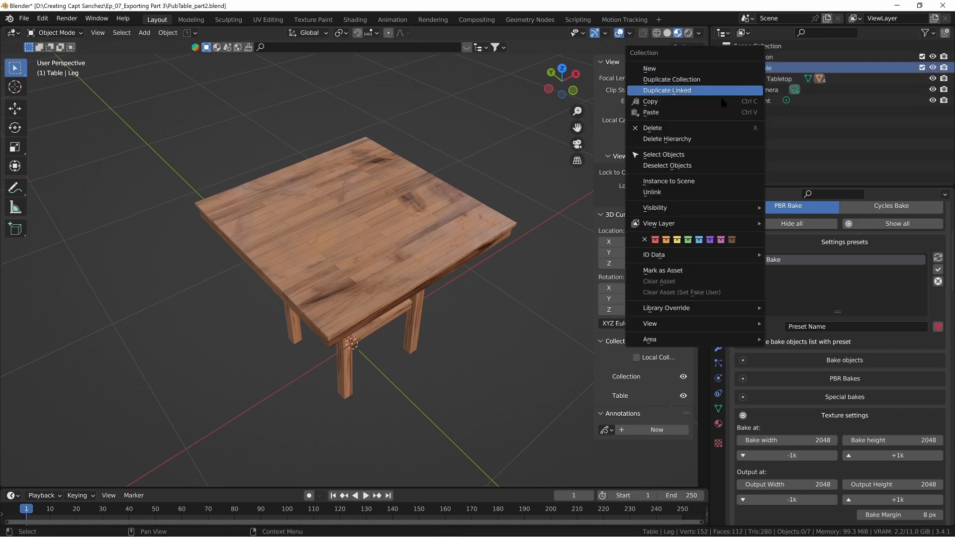
{"action": "left_click", "coordinate": [697, 158]}
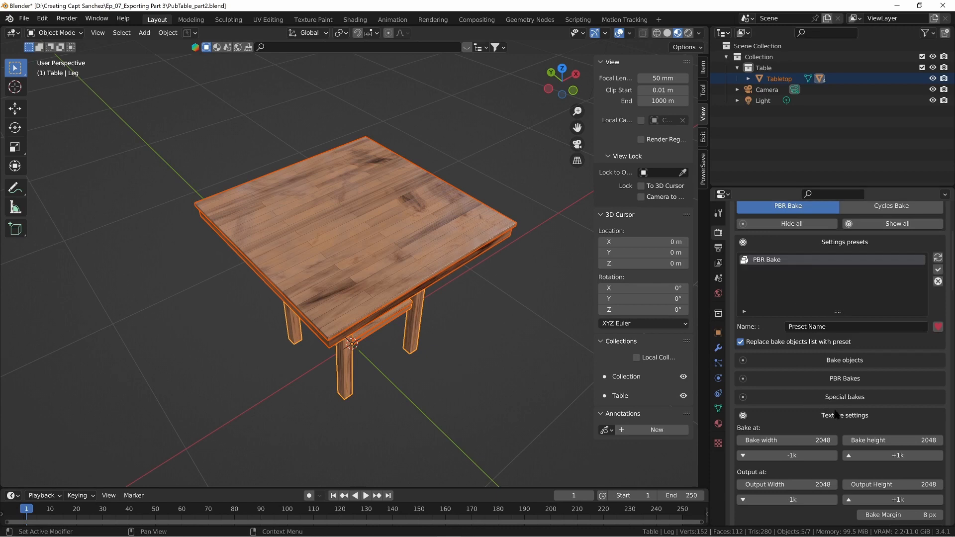
Step: Remove every entry from SimpleBake's Bake objects list and add the selected table parts to it
{"action": "left_click", "coordinate": [833, 360]}
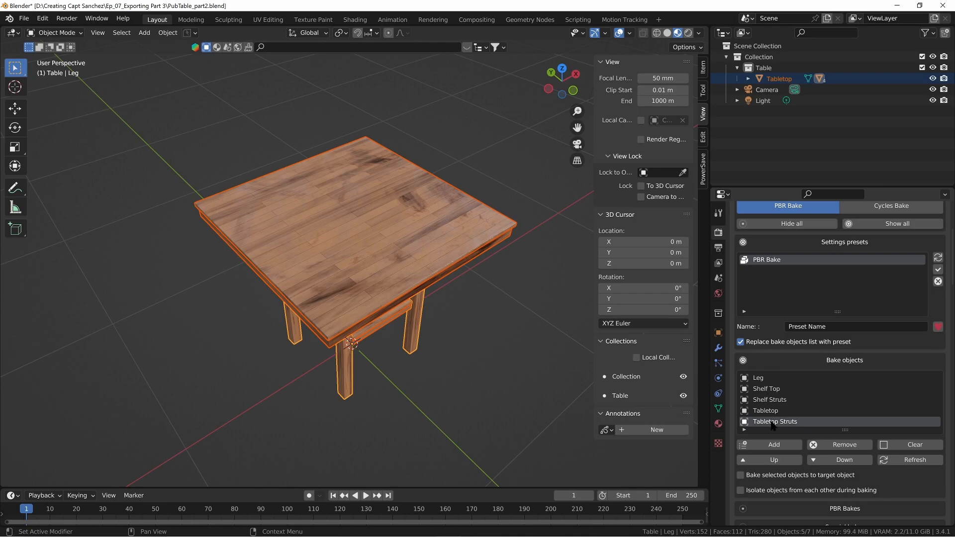
{"action": "left_click", "coordinate": [766, 379]}
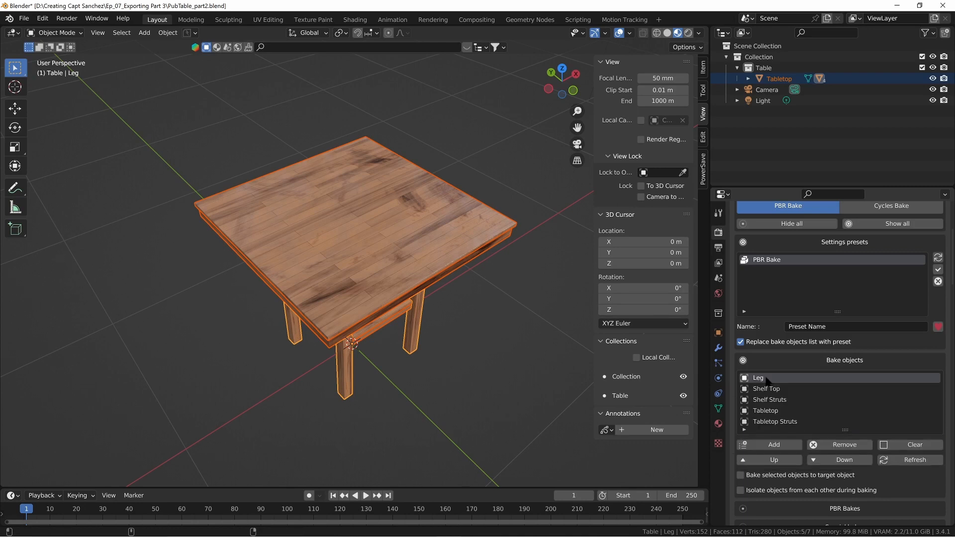
{"action": "left_click", "coordinate": [849, 446]}
{"action": "left_click", "coordinate": [848, 446]}
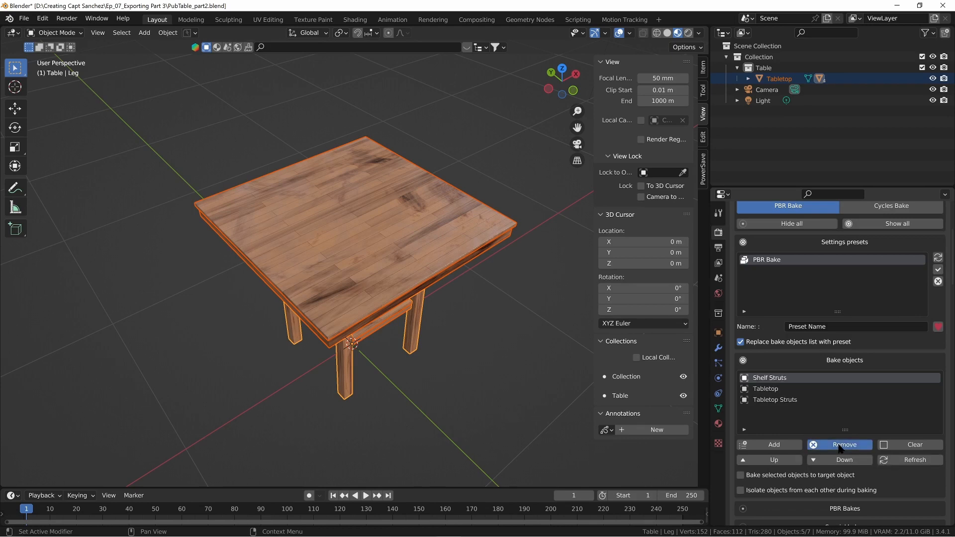
{"action": "left_click", "coordinate": [846, 446]}
{"action": "left_click", "coordinate": [843, 446]}
{"action": "left_click", "coordinate": [841, 445]}
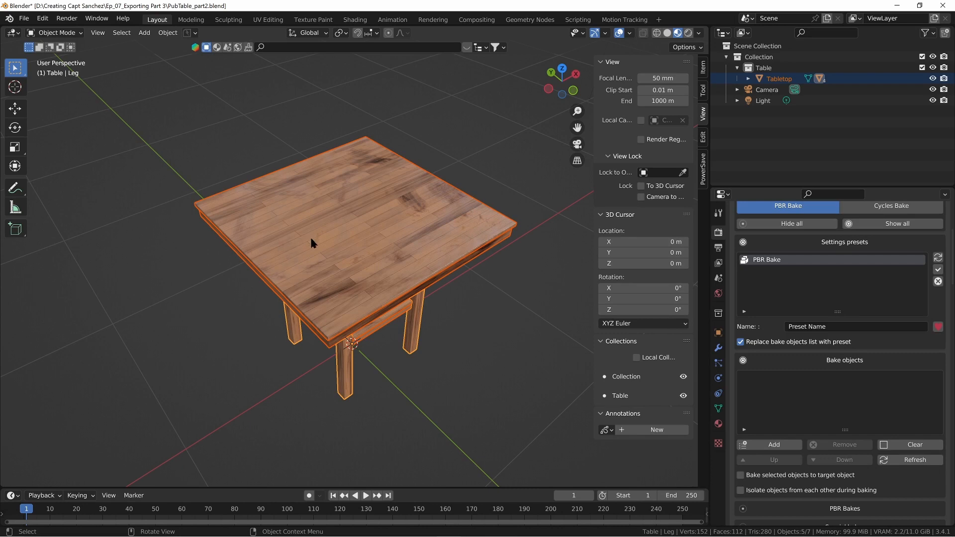
{"action": "left_click", "coordinate": [779, 446]}
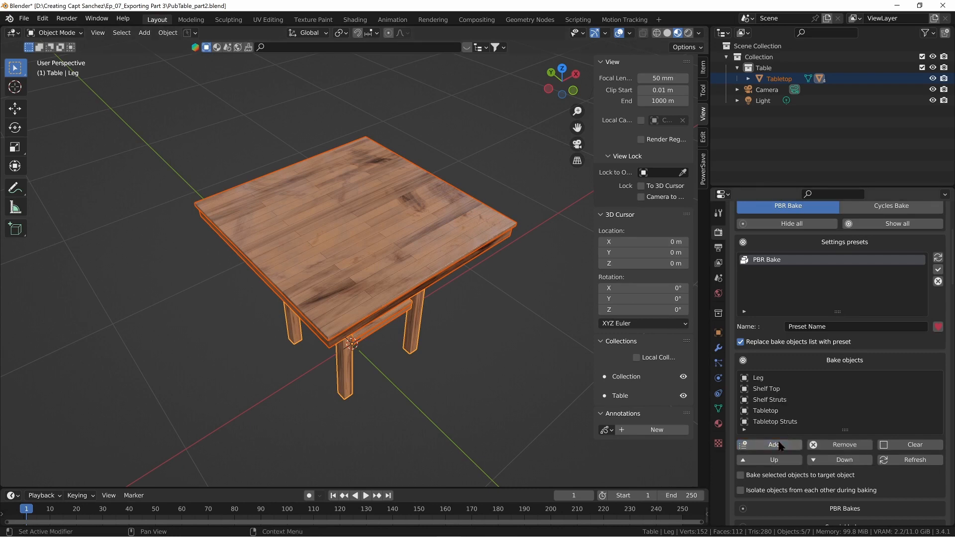
Step: Expand the PBR Bakes settings and enable the Alpha and Bump maps
{"action": "scroll", "coordinate": [804, 388], "scroll_direction": "down", "scroll_amount": 2}
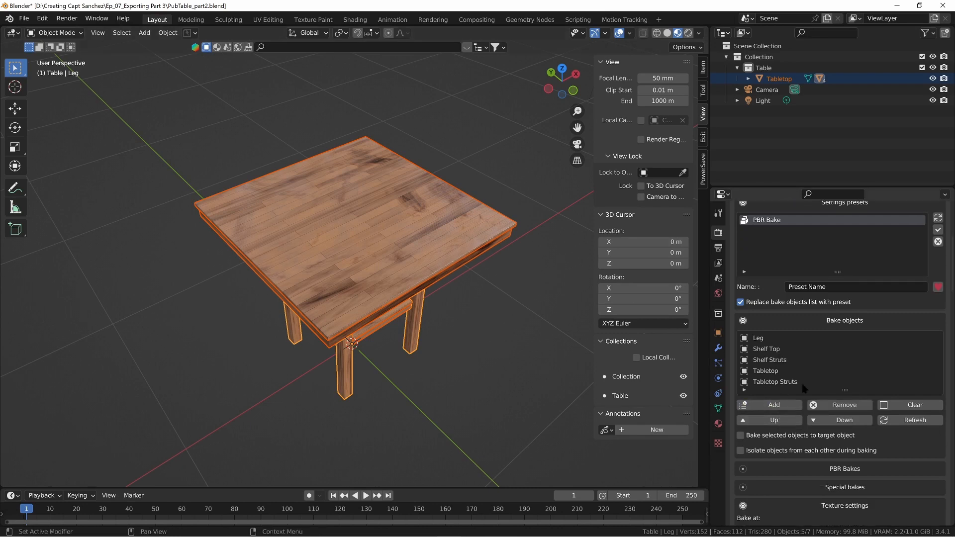
{"action": "scroll", "coordinate": [805, 333], "scroll_direction": "down", "scroll_amount": 1}
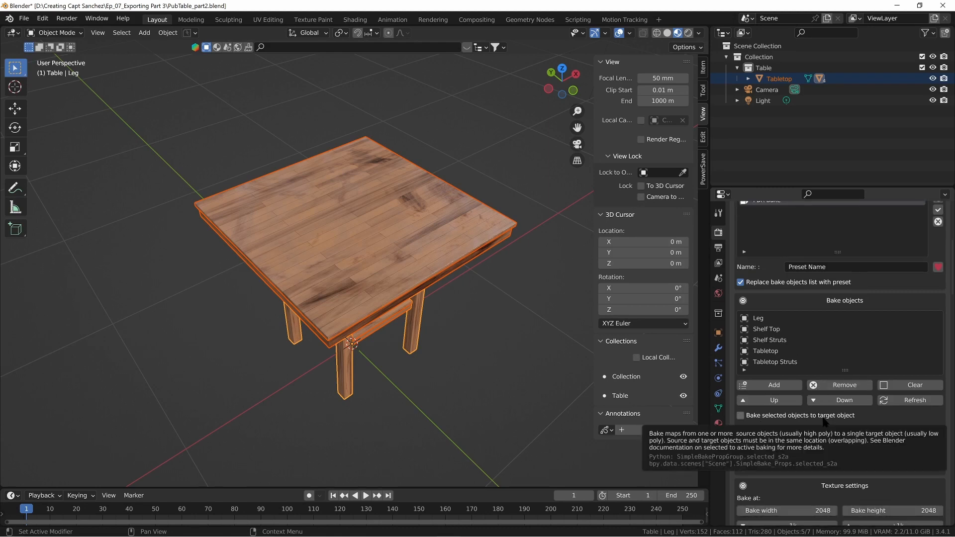
{"action": "scroll", "coordinate": [821, 420], "scroll_direction": "down", "scroll_amount": 2}
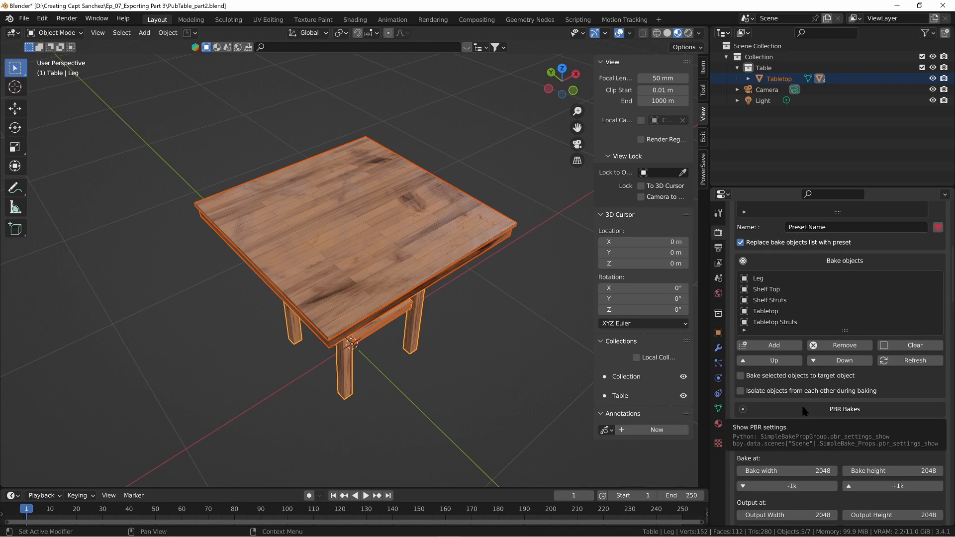
{"action": "left_click", "coordinate": [803, 408]}
{"action": "scroll", "coordinate": [801, 396], "scroll_direction": "down", "scroll_amount": 2}
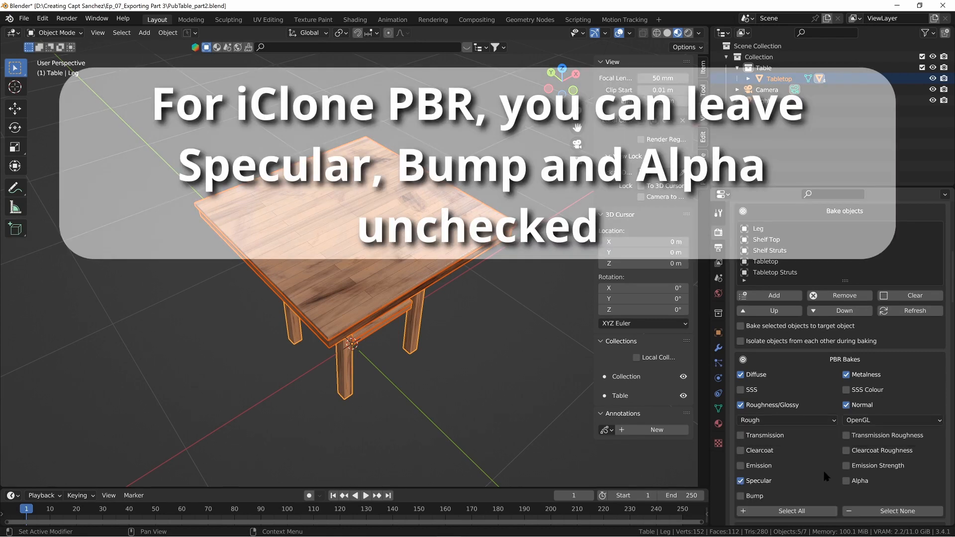
{"action": "left_click", "coordinate": [846, 481]}
{"action": "left_click", "coordinate": [740, 496]}
Step: Expand Special bakes to check its options, and collapse both the PBR Bakes and Special bakes sections
{"action": "scroll", "coordinate": [824, 498], "scroll_direction": "down", "scroll_amount": 2}
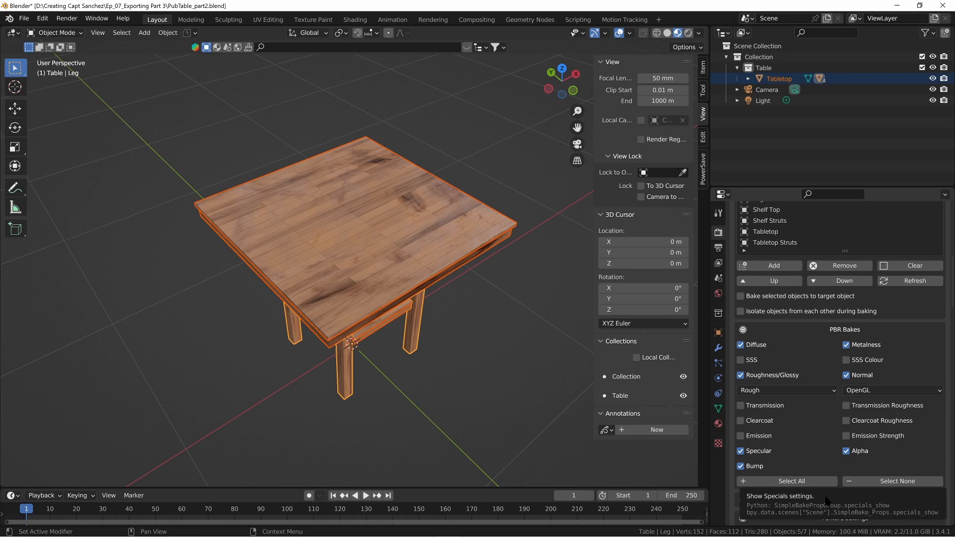
{"action": "scroll", "coordinate": [789, 441], "scroll_direction": "down", "scroll_amount": 8}
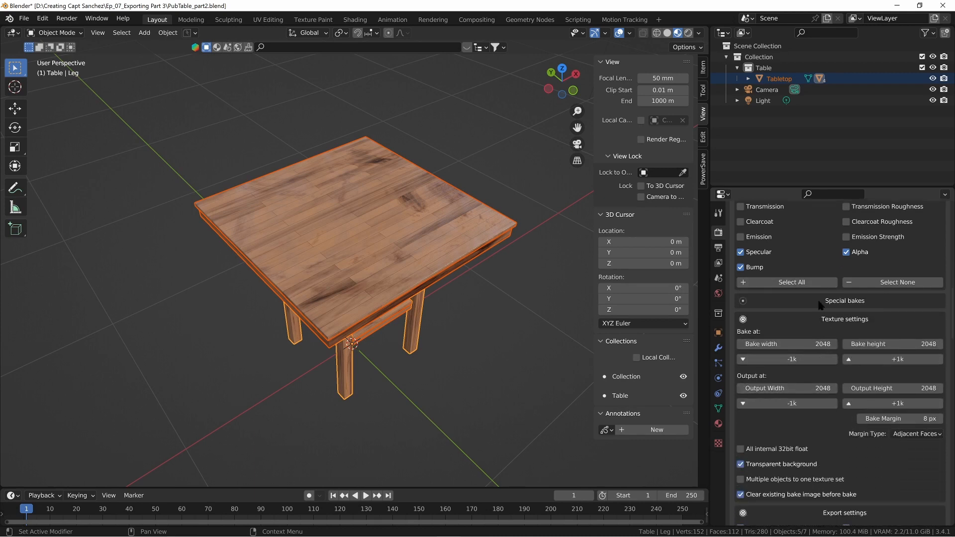
{"action": "left_click", "coordinate": [820, 302]}
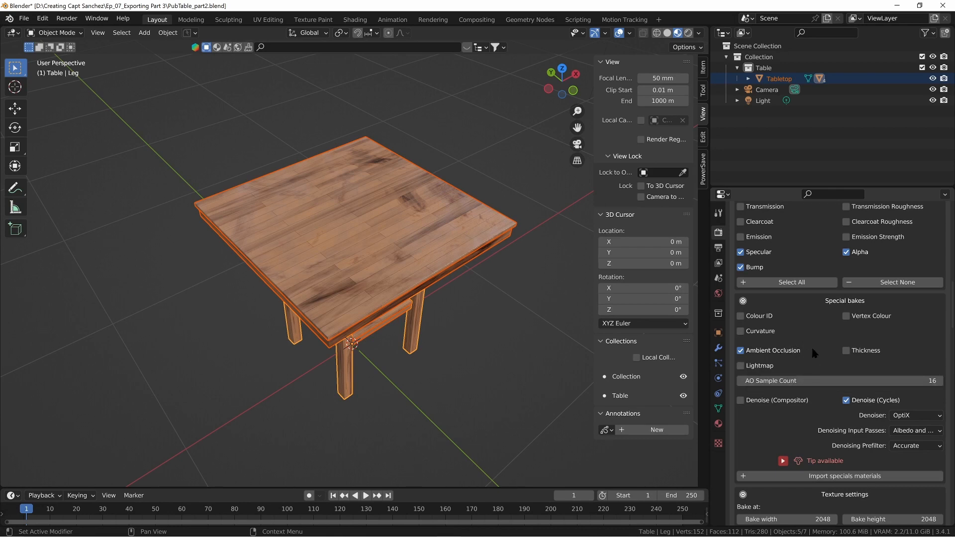
{"action": "scroll", "coordinate": [783, 229], "scroll_direction": "up", "scroll_amount": 2}
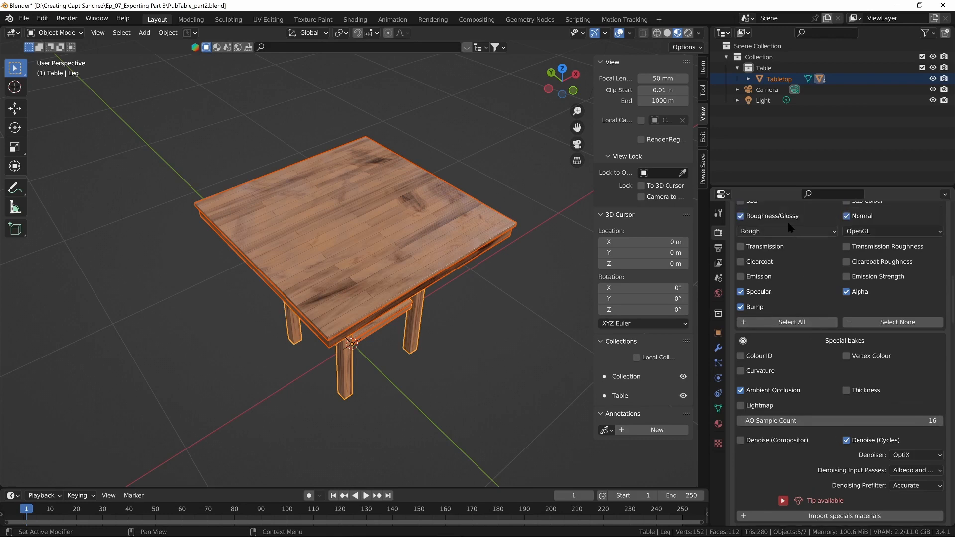
{"action": "scroll", "coordinate": [790, 227], "scroll_direction": "up", "scroll_amount": 3}
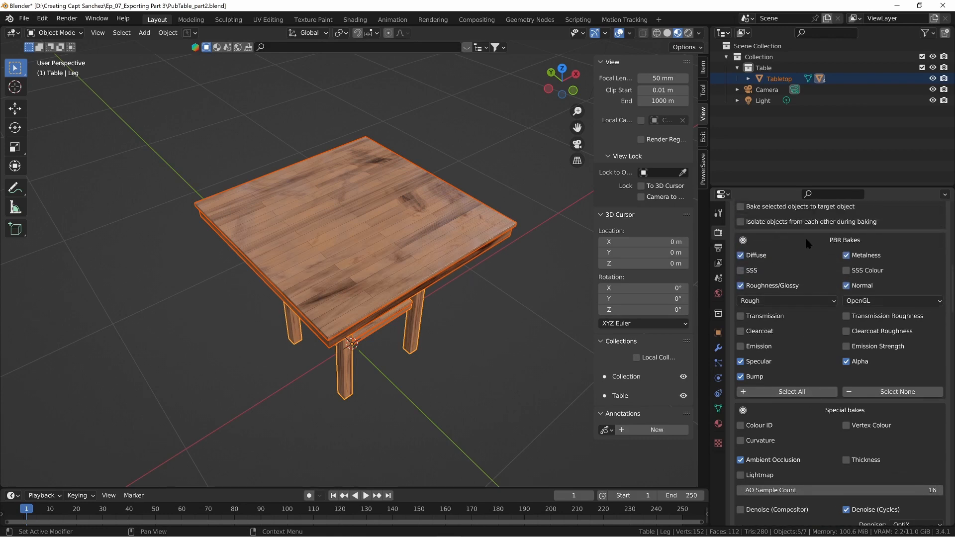
{"action": "left_click", "coordinate": [806, 240]}
{"action": "left_click", "coordinate": [796, 257]}
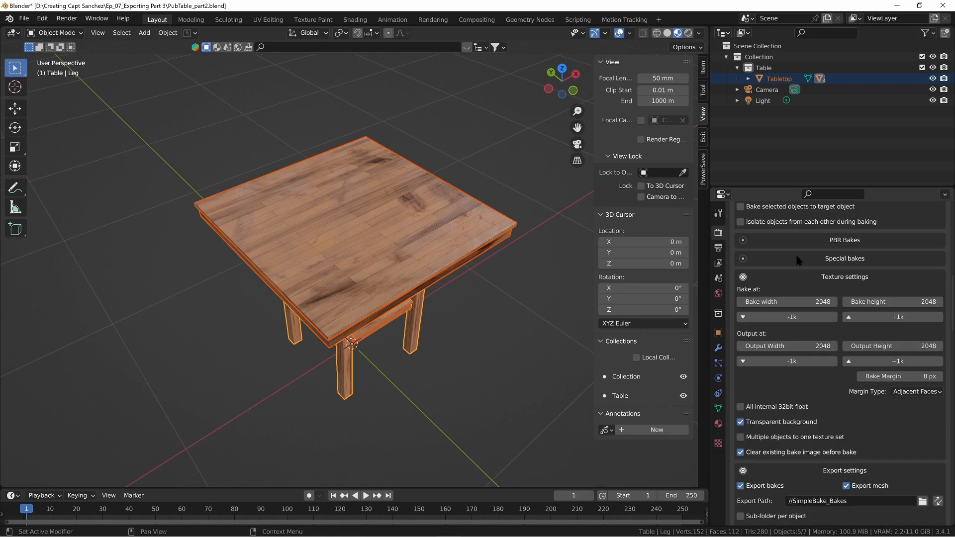
Step: Step the bake resolution down and back up by 1k, and collapse the Texture settings section
{"action": "scroll", "coordinate": [790, 275], "scroll_direction": "down", "scroll_amount": 1}
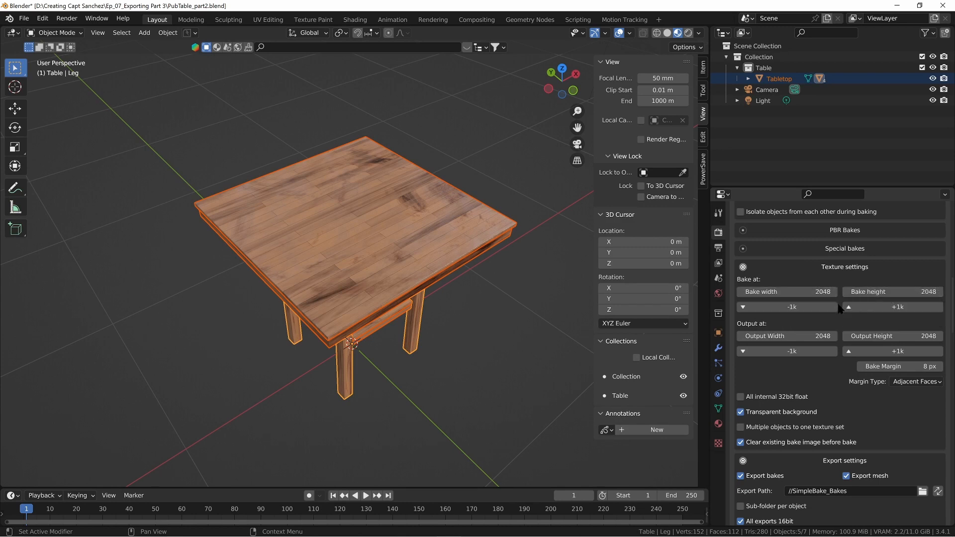
{"action": "left_click", "coordinate": [794, 311]}
{"action": "left_click", "coordinate": [910, 311]}
{"action": "left_click", "coordinate": [811, 267]}
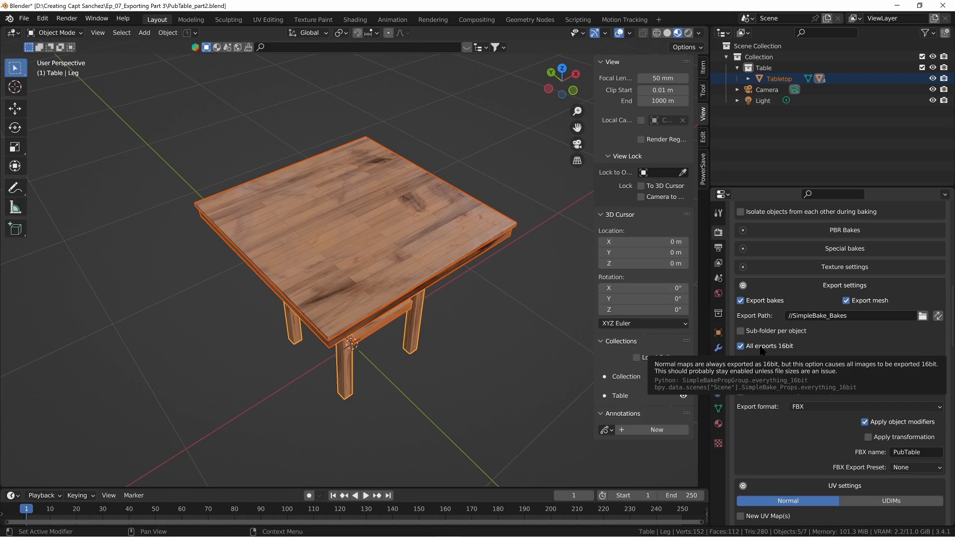
Step: Choose FBX as the mesh export format and collapse the Export settings section
{"action": "left_click", "coordinate": [804, 404]}
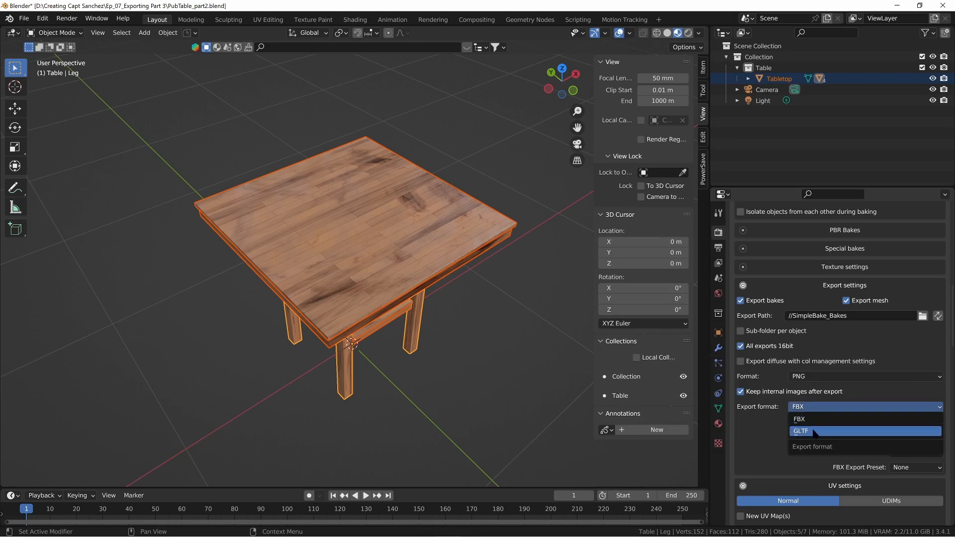
{"action": "left_click", "coordinate": [802, 418]}
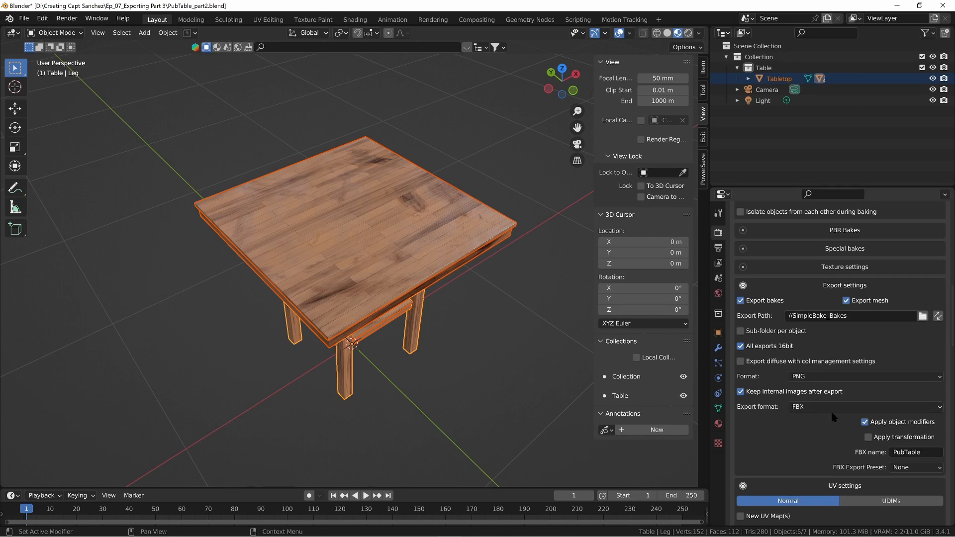
{"action": "scroll", "coordinate": [797, 267], "scroll_direction": "down", "scroll_amount": 2}
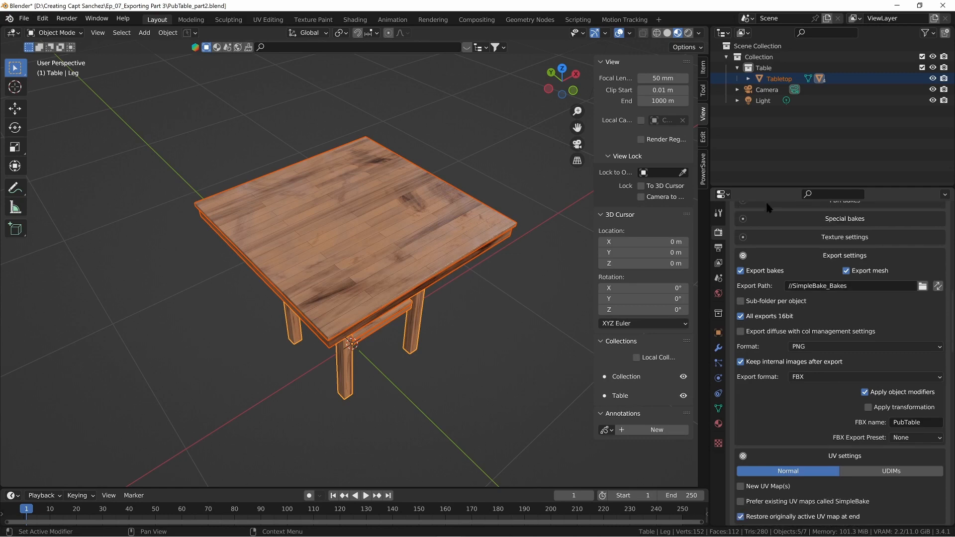
{"action": "left_click", "coordinate": [791, 269]}
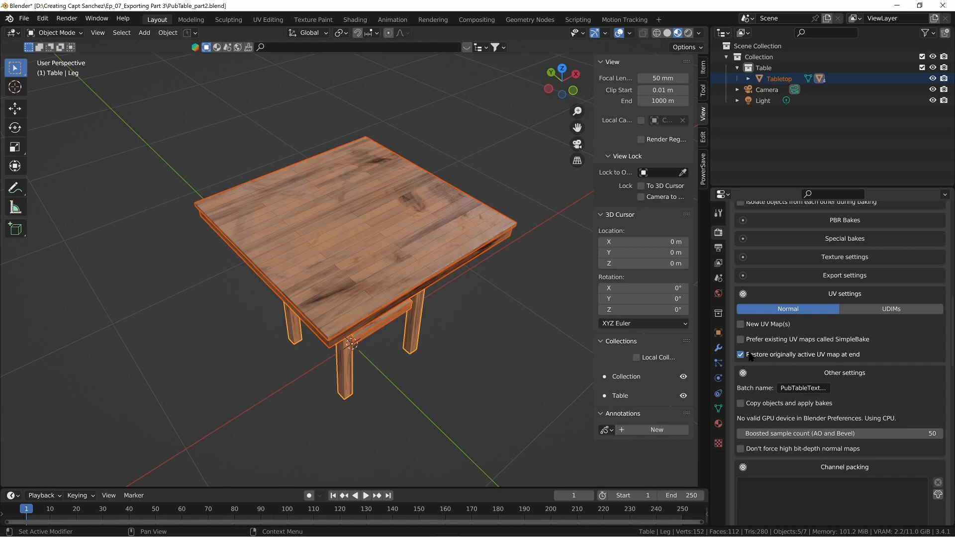
Step: Collapse the UV settings section and keep PubTableTexture as the batch name
{"action": "left_click", "coordinate": [794, 294]}
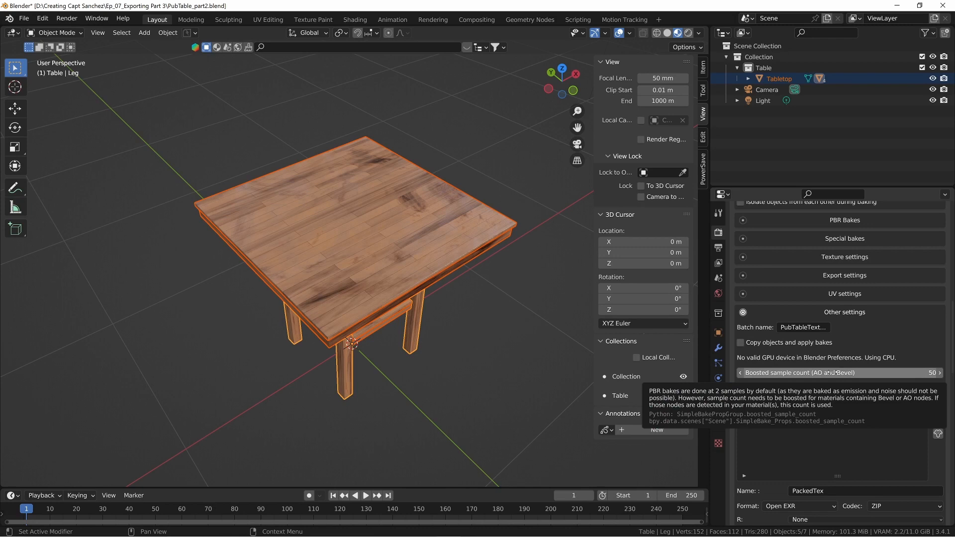
{"action": "left_click", "coordinate": [791, 327]}
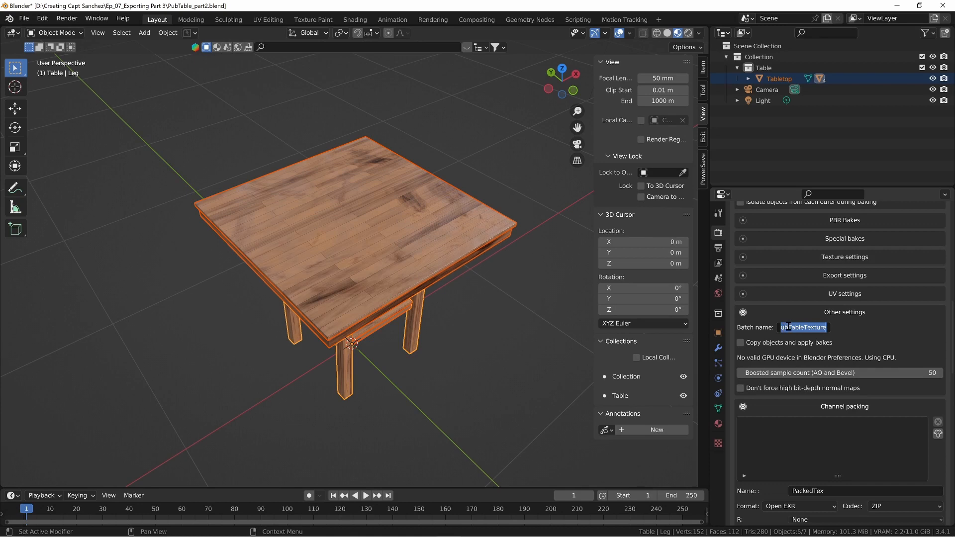
{"action": "key", "text": "Return"}
Step: Collapse the Channel packing section and run the foreground bake through to completion
{"action": "left_click", "coordinate": [794, 410]}
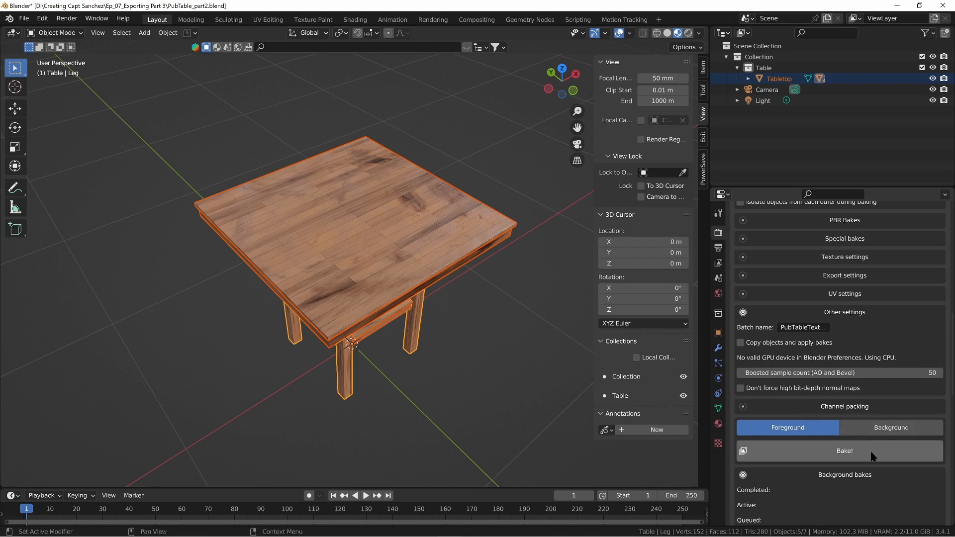
{"action": "left_click", "coordinate": [845, 451]}
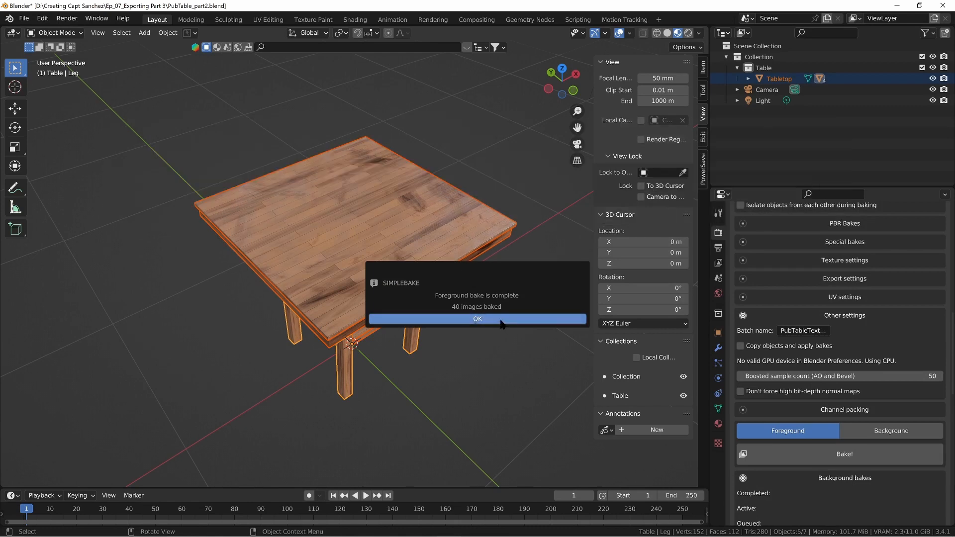
{"action": "left_click", "coordinate": [501, 320]}
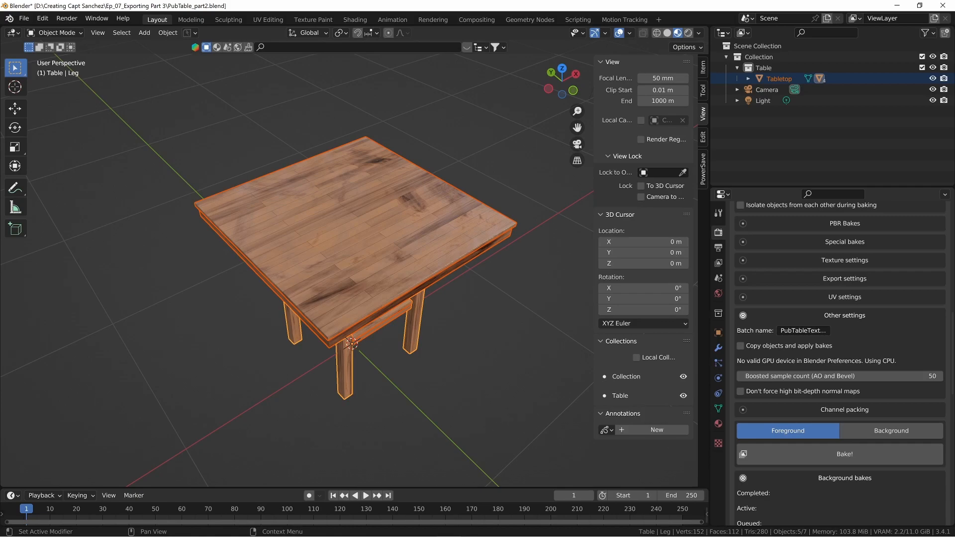
Step: Switch to File Explorer and check the SimpleBake_Bakes folder for the baked textures and PubTable.fbx, then minimize the window
{"action": "left_click_drag", "start_coordinate": [954, 30], "coordinate": [432, 47]}
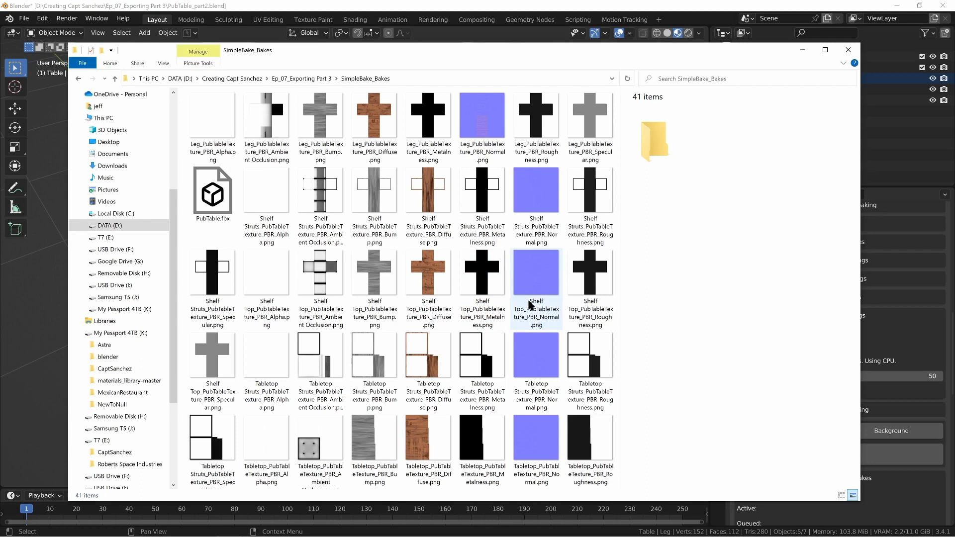
{"action": "left_click", "coordinate": [219, 194]}
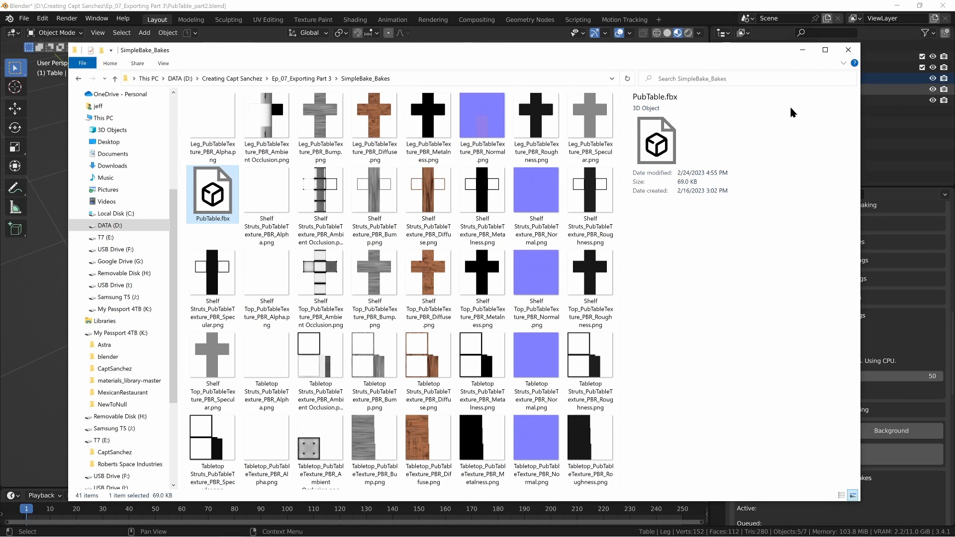
{"action": "left_click", "coordinate": [804, 51]}
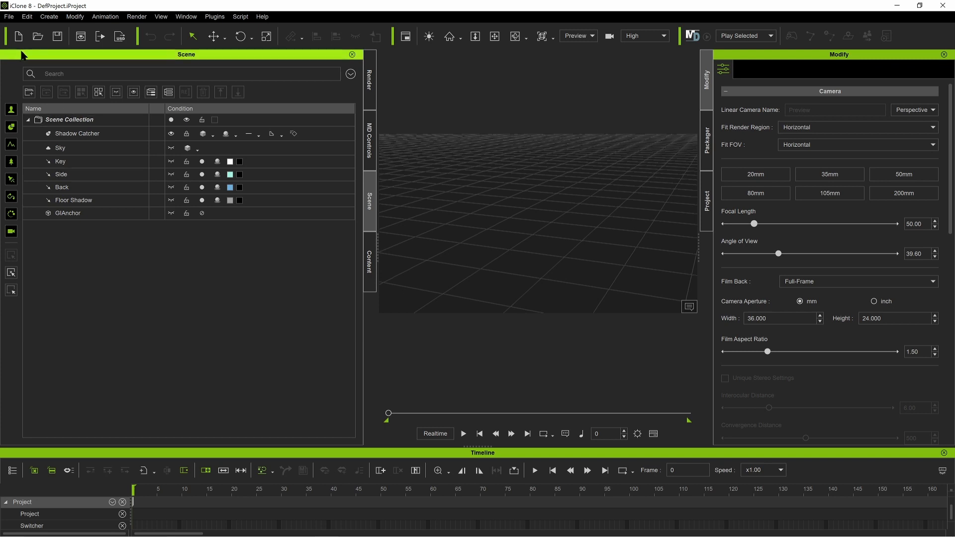
Step: Switch to iClone 8 and import PubTable.fbx from SimpleBake_Bakes without breaking its meshes into sub-props
{"action": "left_click", "coordinate": [8, 17]}
{"action": "mouse_move", "coordinate": [90, 86]}
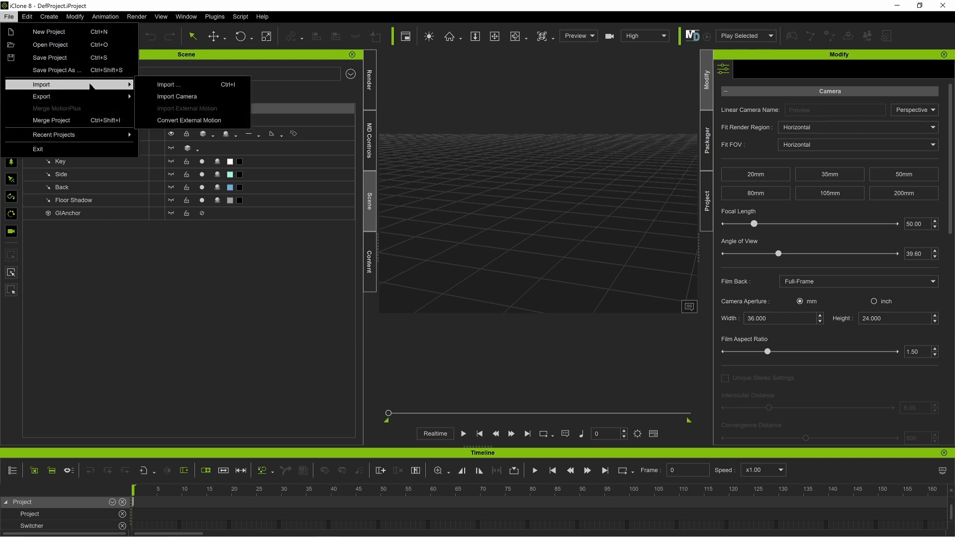
{"action": "left_click", "coordinate": [168, 86]}
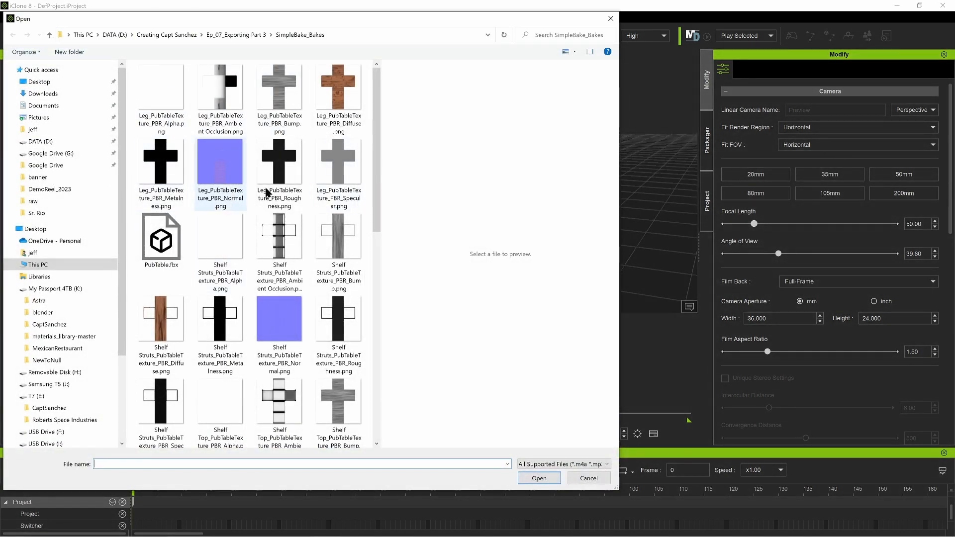
{"action": "left_click", "coordinate": [161, 241]}
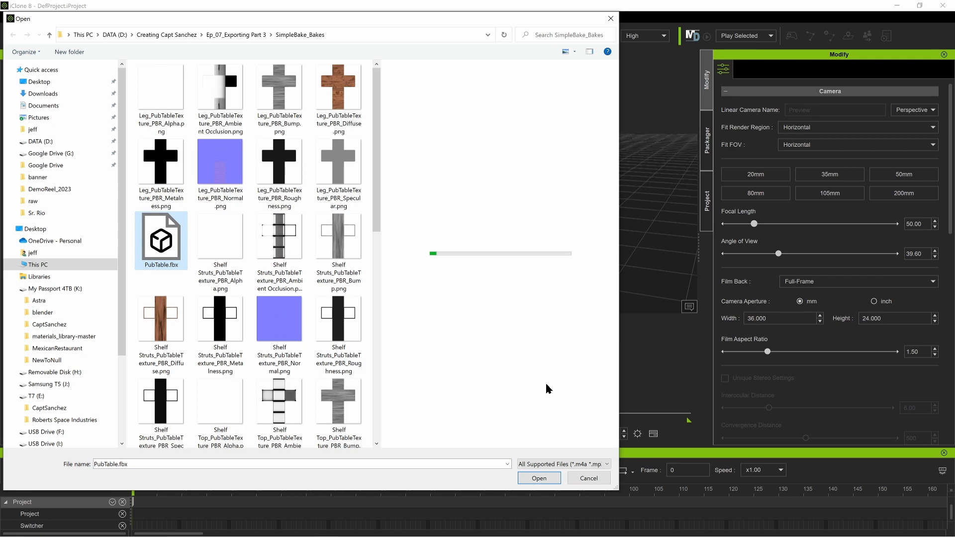
{"action": "left_click", "coordinate": [539, 478]}
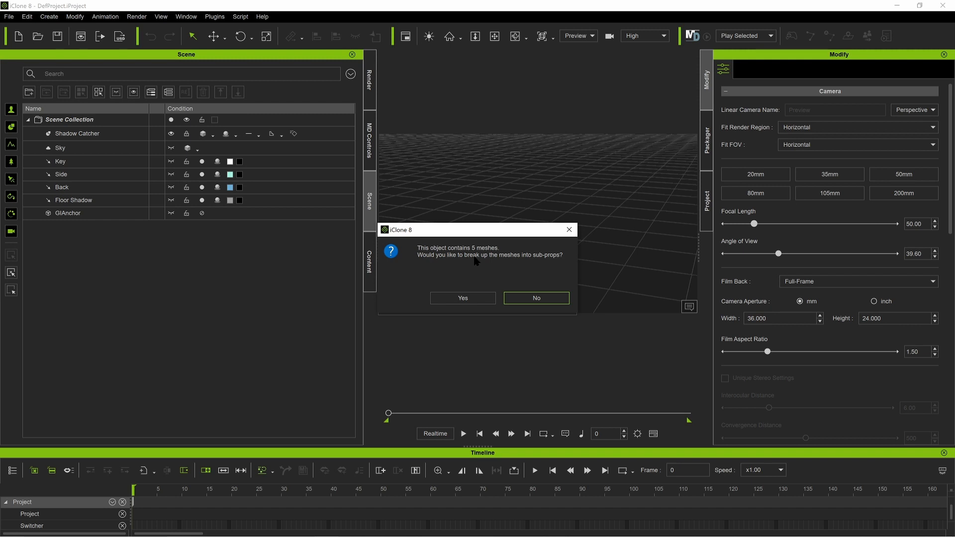
{"action": "left_click", "coordinate": [533, 298]}
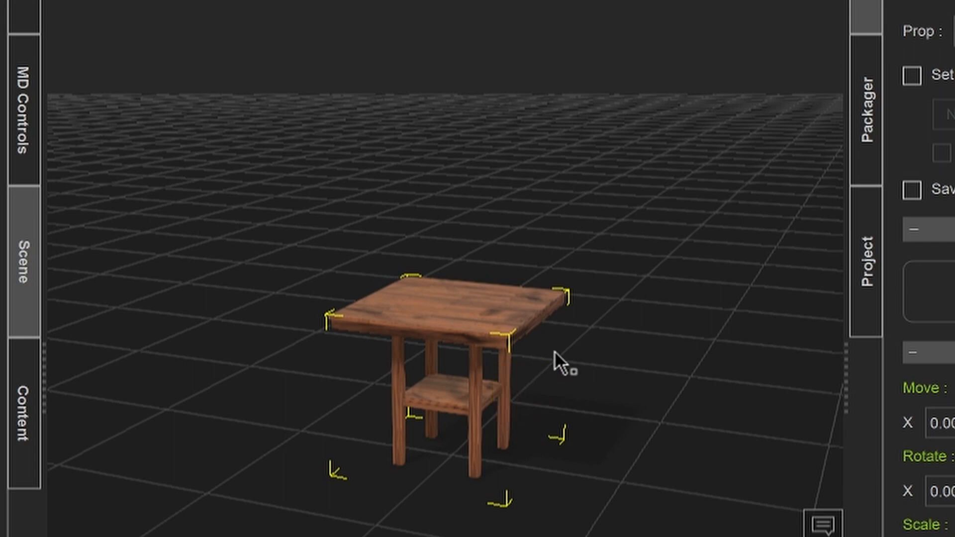
Step: Examine the imported table up close and check the Leg_Baked material's Base Color, Bump, Roughness and Metallic textures
{"action": "right_click_drag", "start_coordinate": [552, 332], "coordinate": [392, 413]}
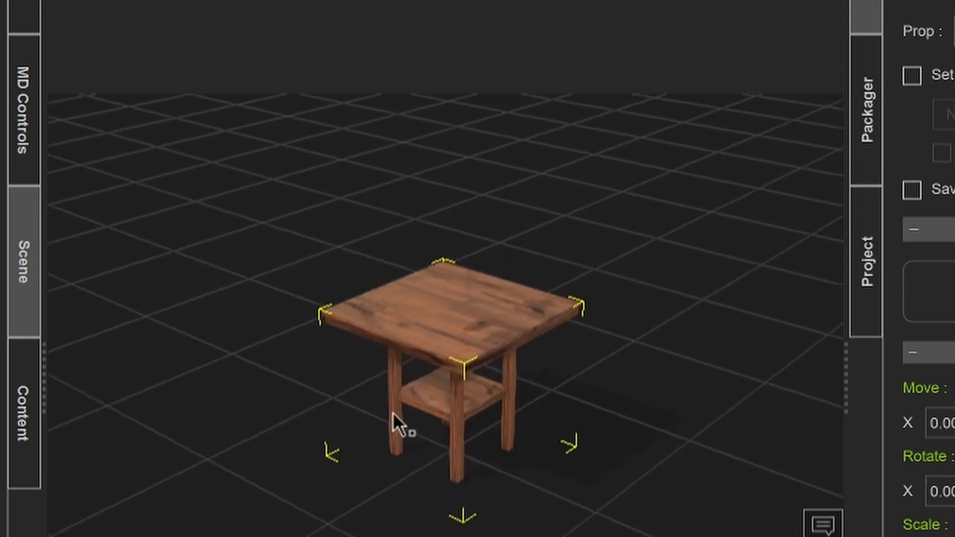
{"action": "scroll", "coordinate": [391, 412], "scroll_direction": "up", "scroll_amount": 3}
{"action": "scroll", "coordinate": [391, 412], "scroll_direction": "up", "scroll_amount": 4}
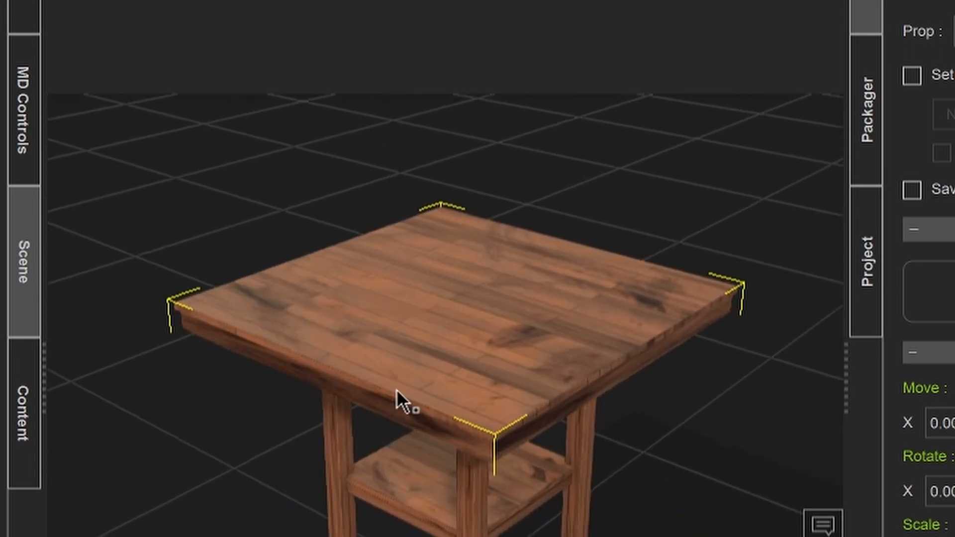
{"action": "right_click_drag", "start_coordinate": [418, 352], "coordinate": [378, 346]}
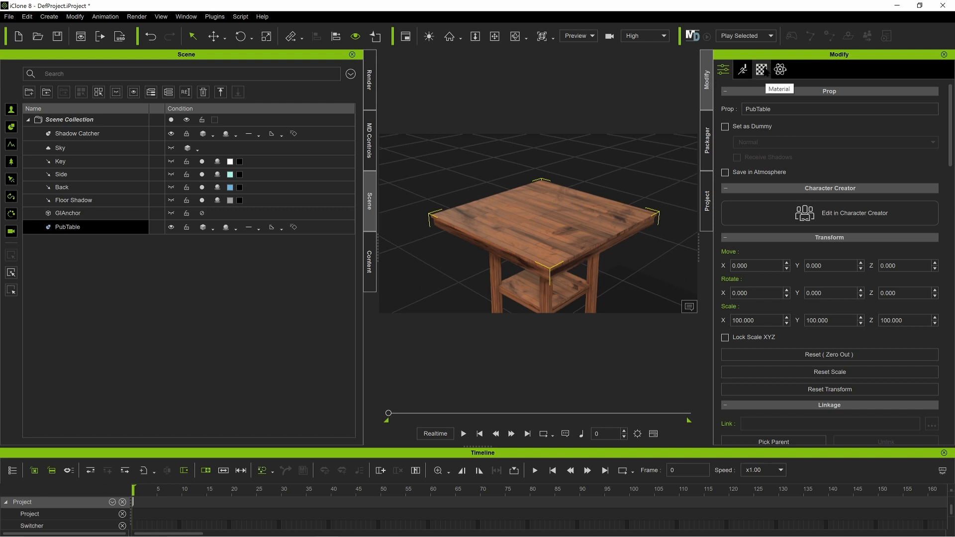
{"action": "left_click", "coordinate": [762, 70]}
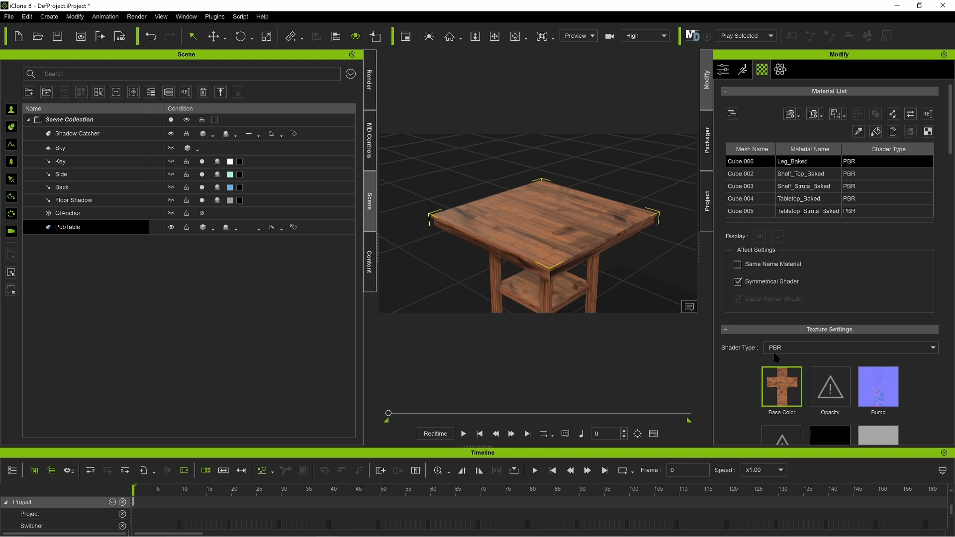
{"action": "scroll", "coordinate": [798, 202], "scroll_direction": "down", "scroll_amount": 3}
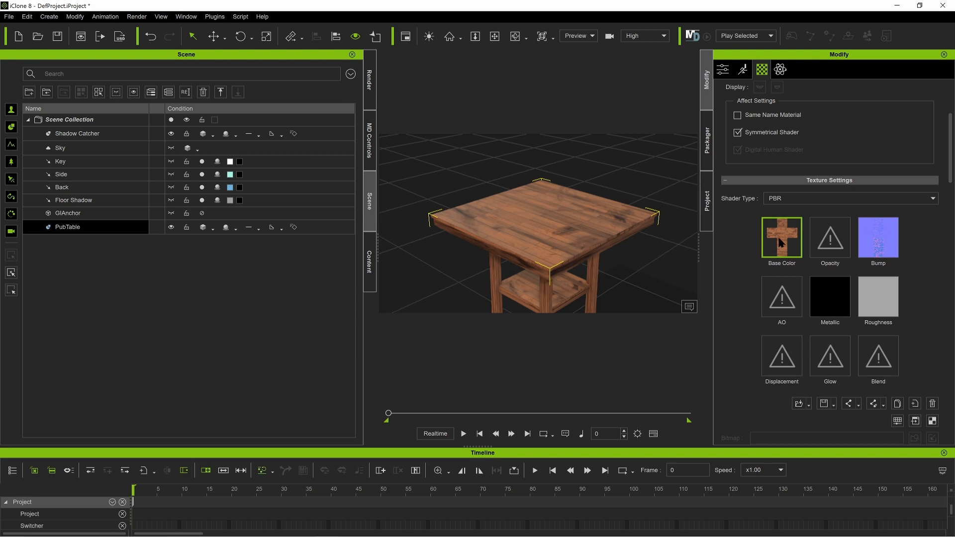
{"action": "mouse_move", "coordinate": [781, 242]}
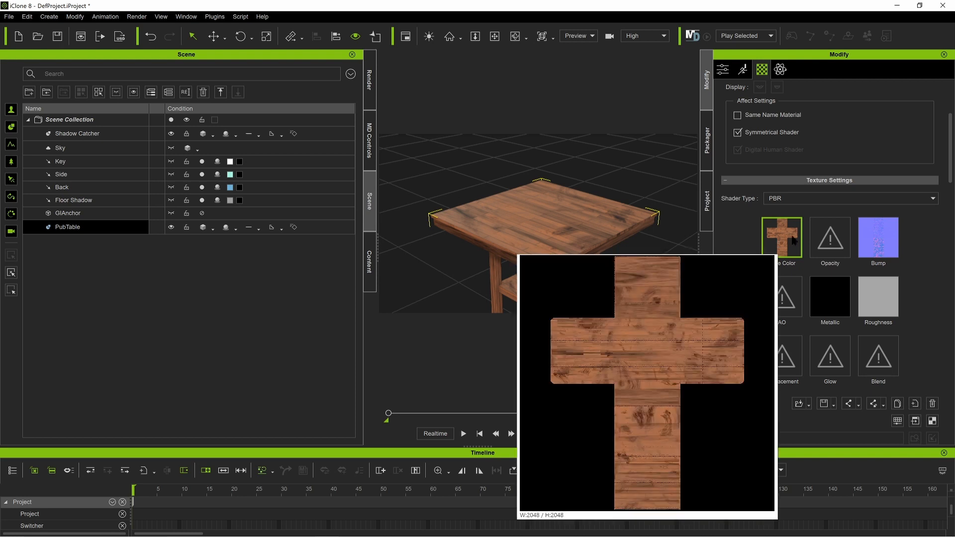
{"action": "mouse_move", "coordinate": [884, 245]}
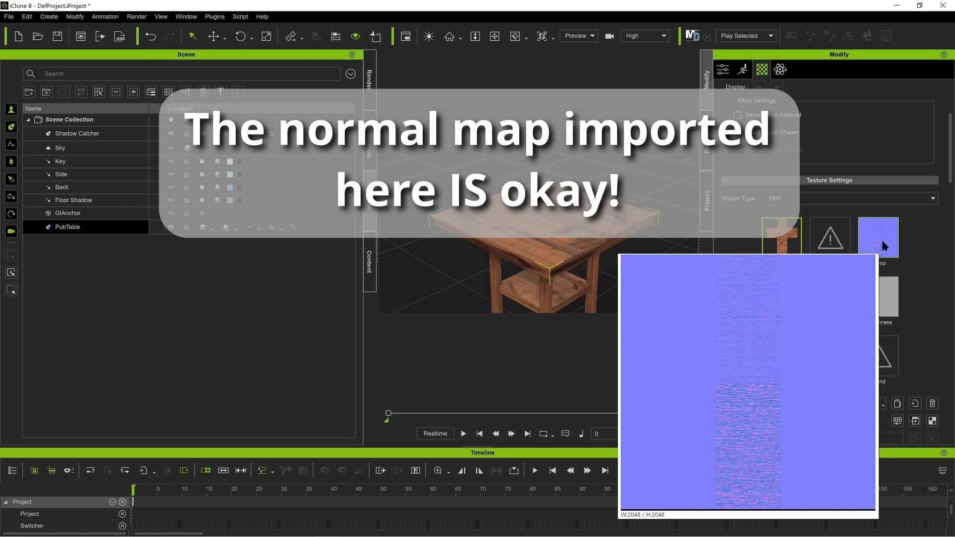
{"action": "mouse_move", "coordinate": [886, 308]}
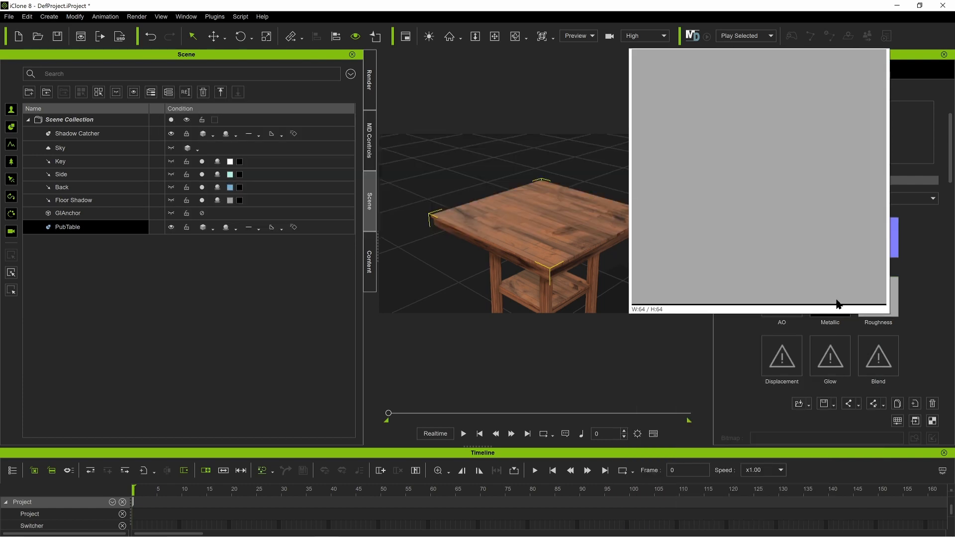
{"action": "mouse_move", "coordinate": [836, 313]}
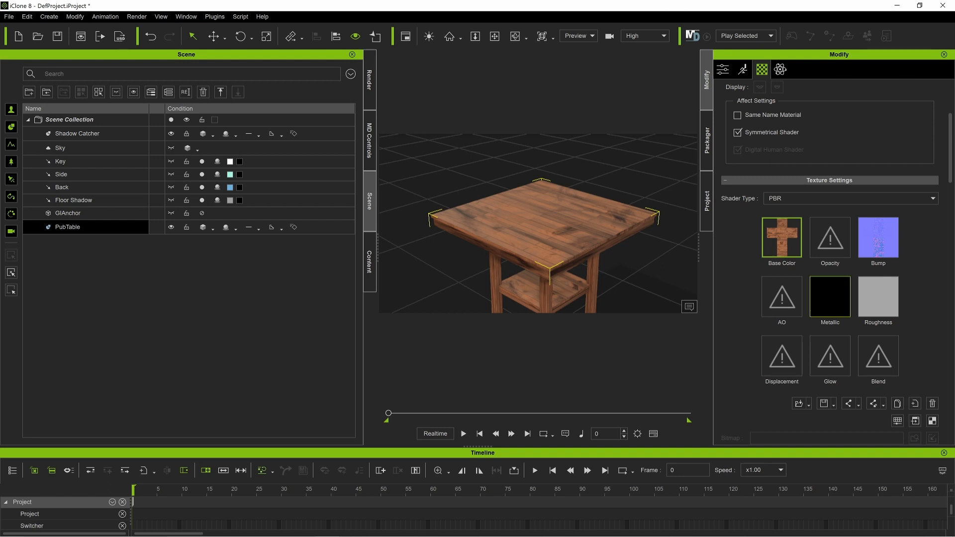
{"action": "scroll", "coordinate": [820, 284], "scroll_direction": "up", "scroll_amount": 3}
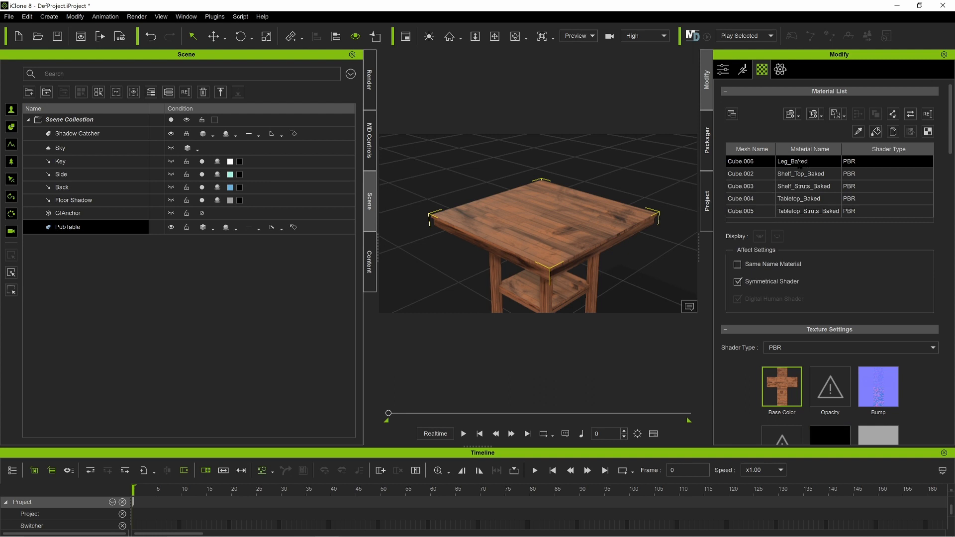
{"action": "scroll", "coordinate": [825, 367], "scroll_direction": "down", "scroll_amount": 4}
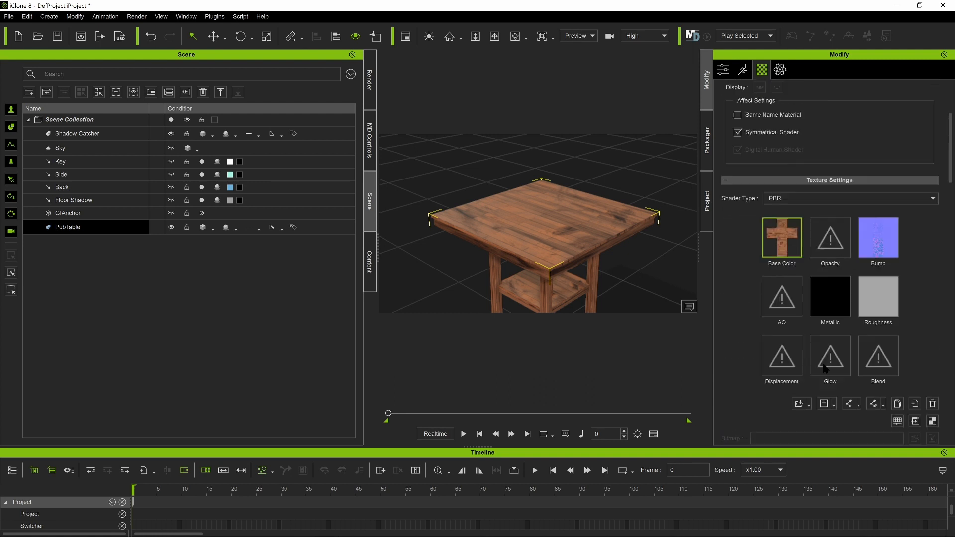
{"action": "scroll", "coordinate": [824, 368], "scroll_direction": "up", "scroll_amount": 3}
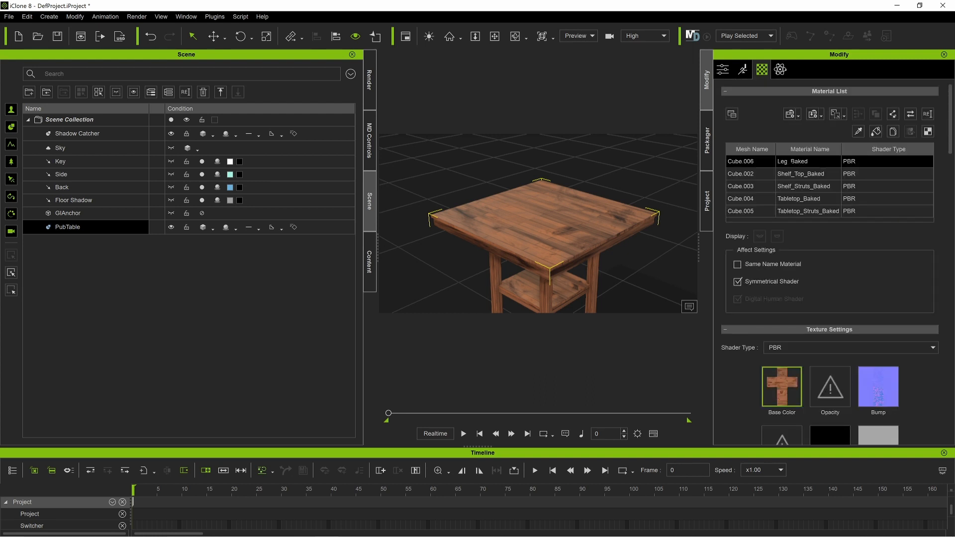
{"action": "scroll", "coordinate": [879, 333], "scroll_direction": "down", "scroll_amount": 3}
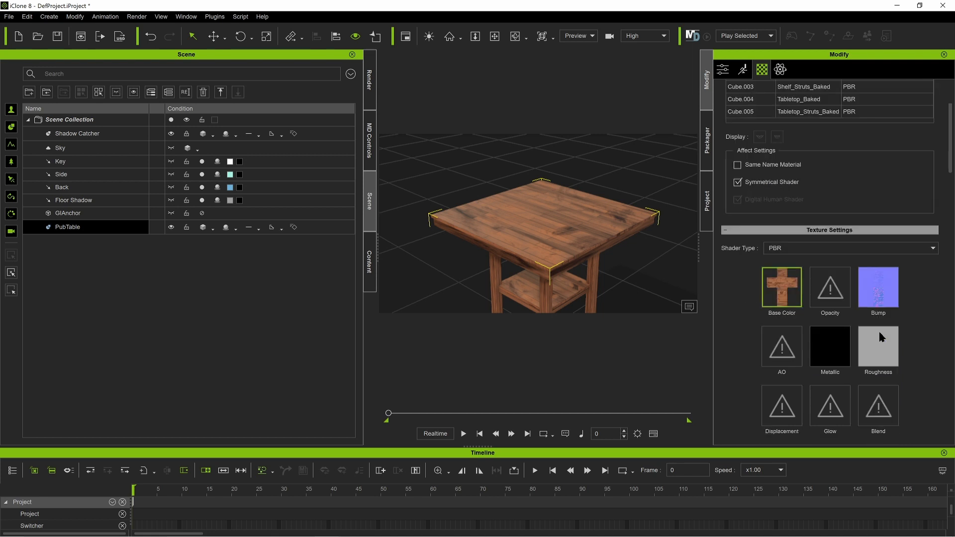
Step: Switch to File Explorer's SimpleBake_Bakes folder and narrow its window so the material's texture slots stay accessible beside it
{"action": "scroll", "coordinate": [880, 337], "scroll_direction": "down", "scroll_amount": 1}
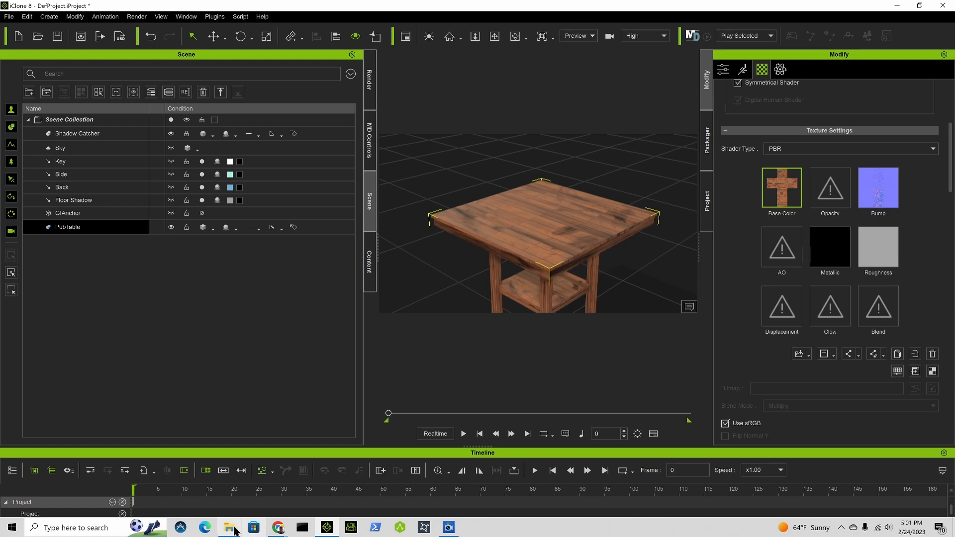
{"action": "left_click", "coordinate": [228, 529]}
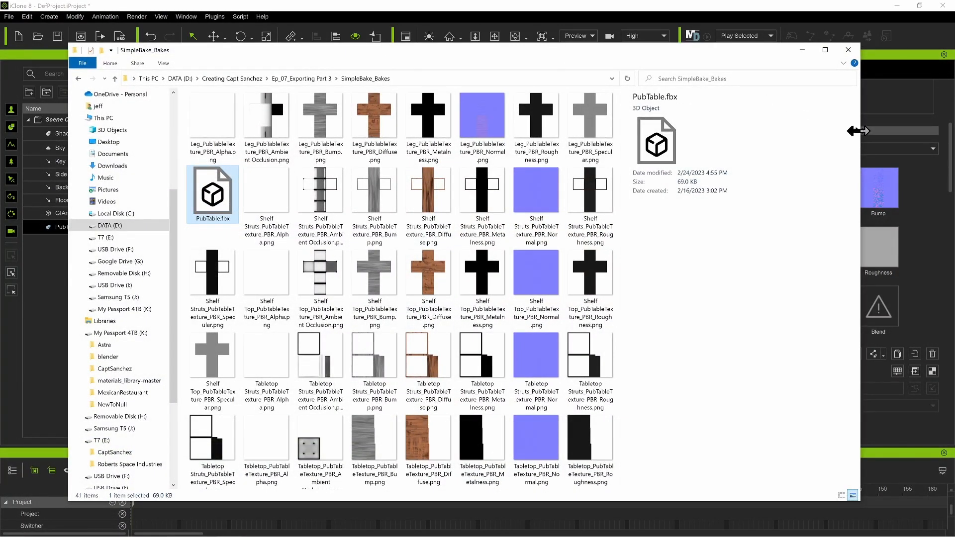
{"action": "left_click_drag", "start_coordinate": [849, 128], "coordinate": [515, 132]}
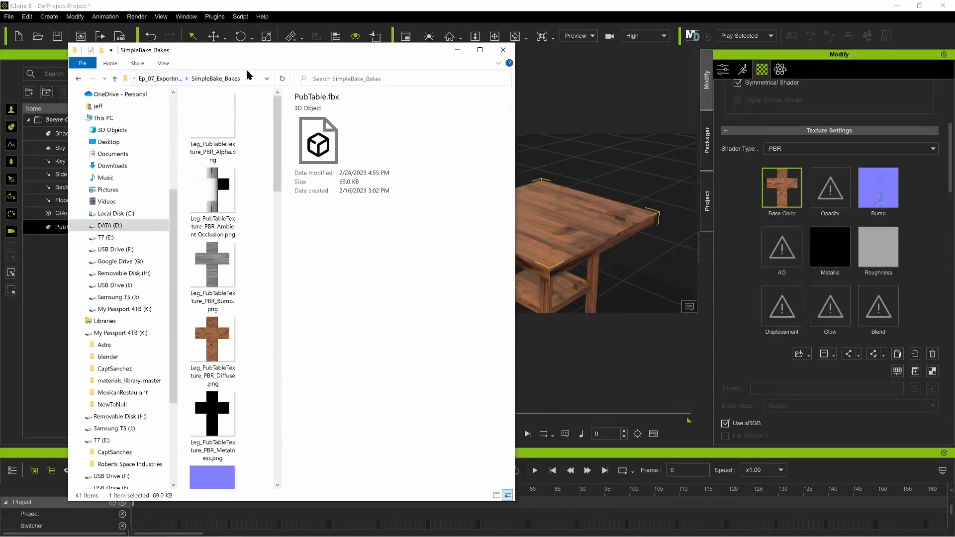
Step: Search the SimpleBake_Bakes folder for Leg* and widen the file list to show more of the leg textures at once
{"action": "left_click", "coordinate": [328, 79]}
{"action": "type", "text": "*"}
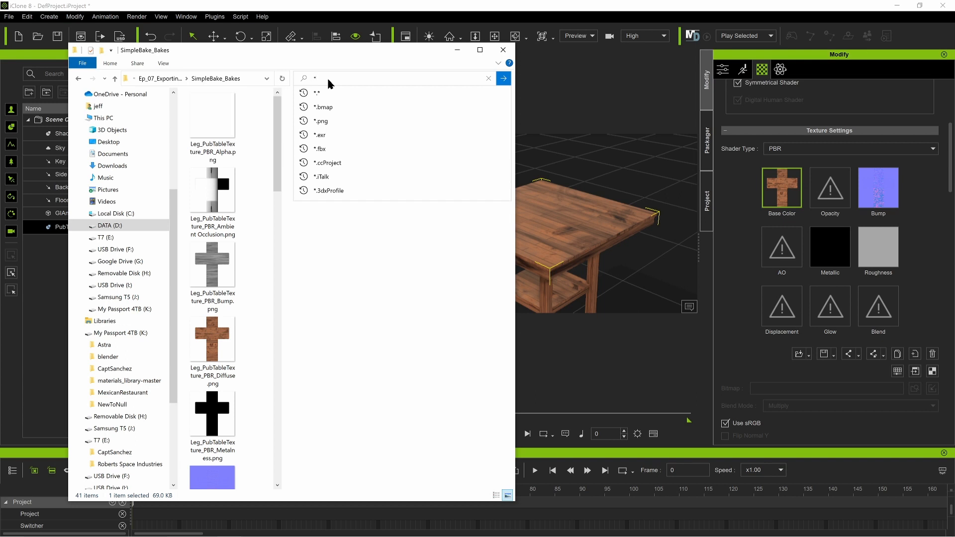
{"action": "key", "text": "BackSpace"}
{"action": "type", "text": "L"}
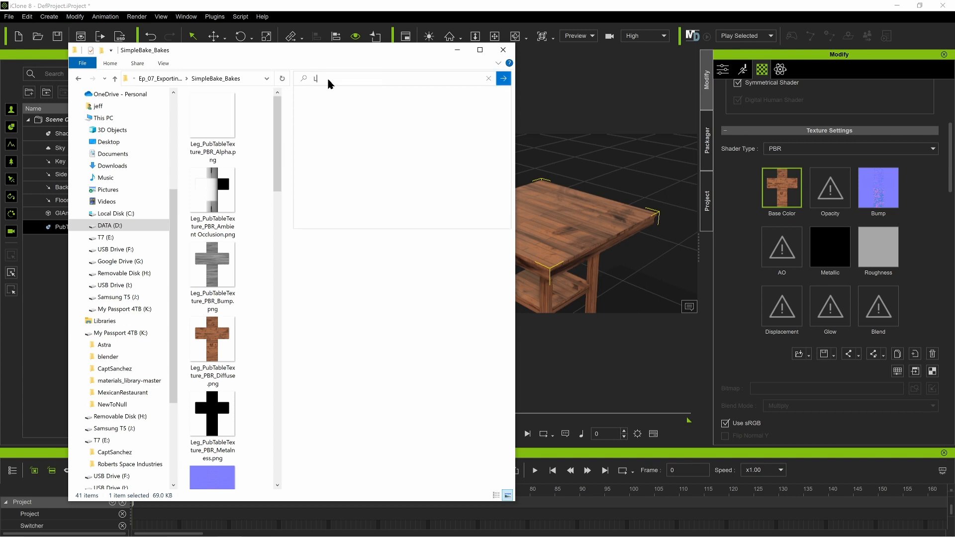
{"action": "type", "text": "eg*"}
{"action": "key", "text": "Return"}
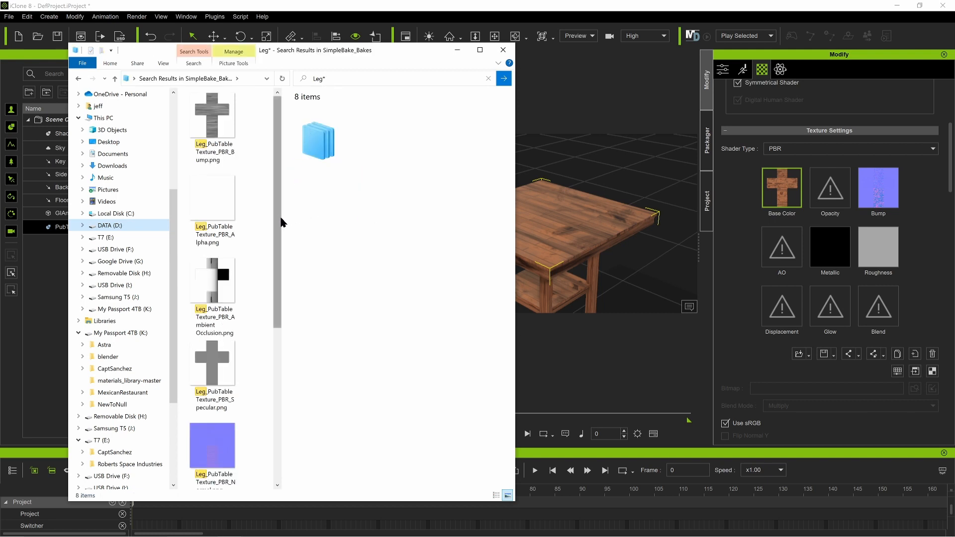
{"action": "left_click_drag", "start_coordinate": [282, 219], "coordinate": [378, 219]}
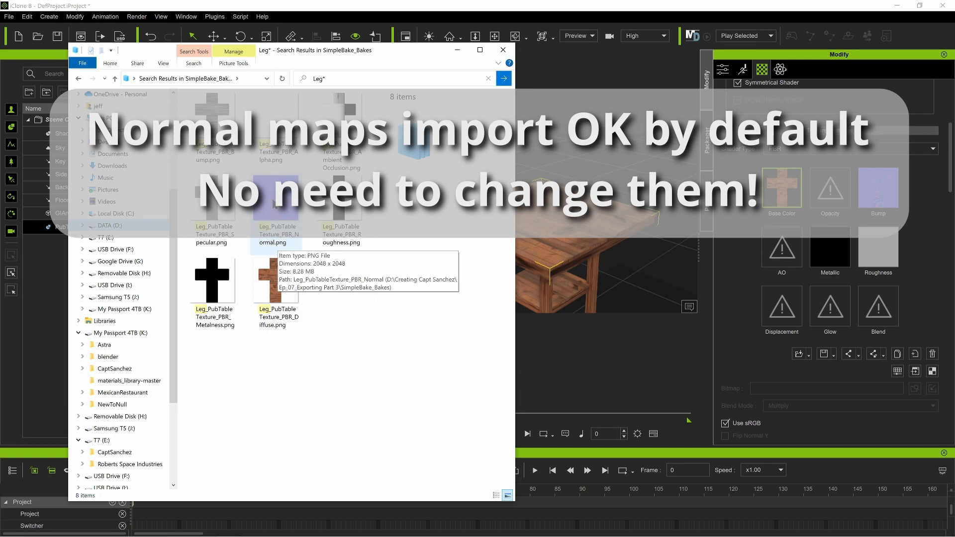
Step: Assign Leg_PubTableTexture_PBR_Normal.png to the Leg_Baked material's Bump channel with Normal as the input type
{"action": "left_click_drag", "start_coordinate": [276, 205], "coordinate": [746, 192]}
{"action": "left_click_drag", "start_coordinate": [919, 191], "coordinate": [879, 192]}
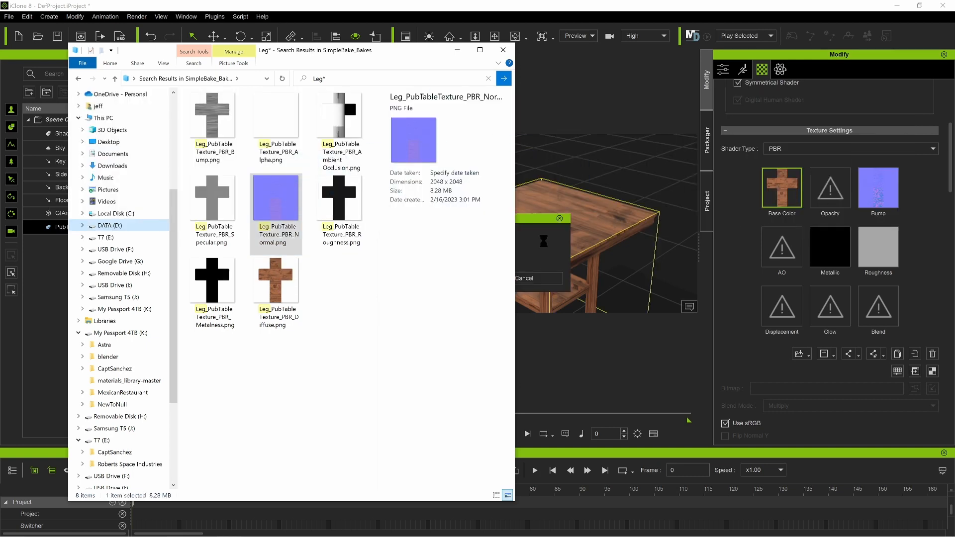
{"action": "left_click", "coordinate": [543, 240]}
{"action": "left_click", "coordinate": [415, 258]}
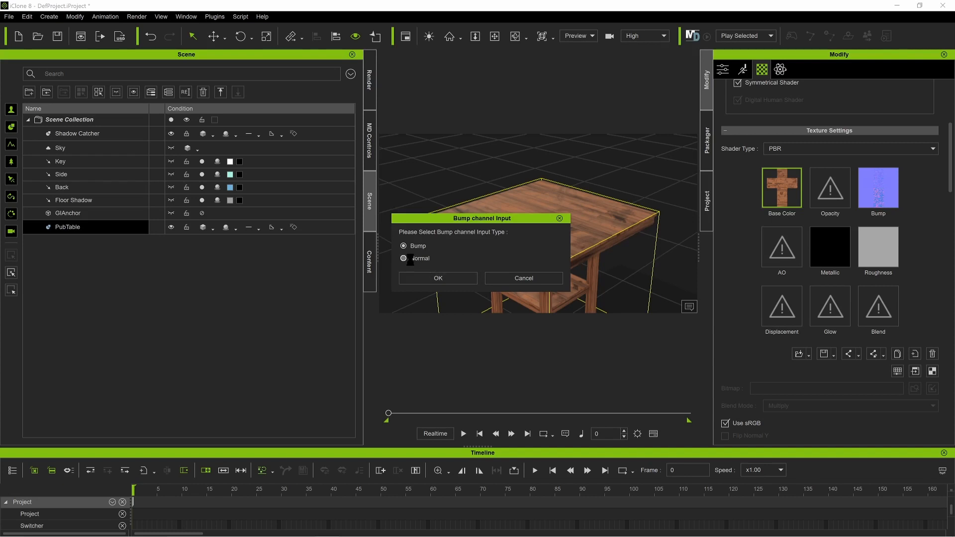
{"action": "left_click", "coordinate": [438, 276]}
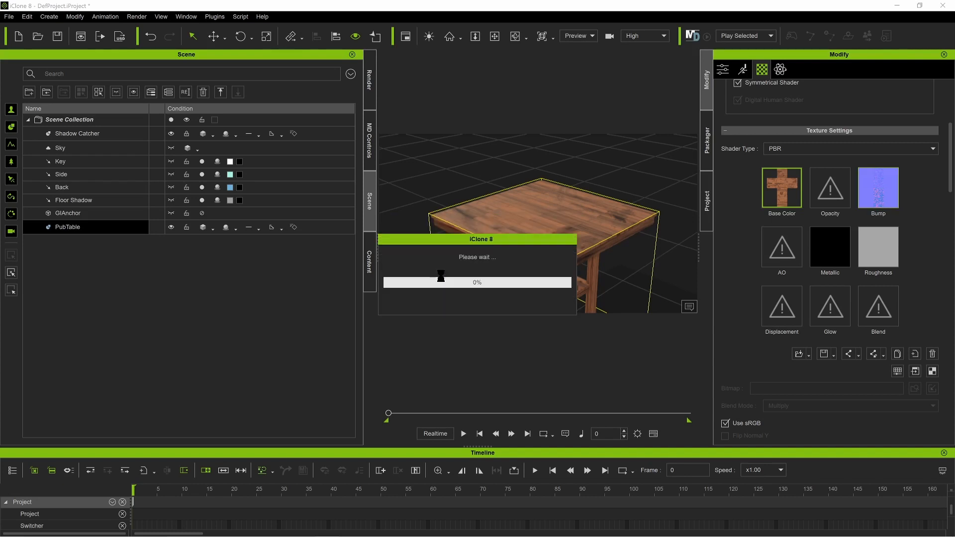
Step: Switch back to File Explorer, move its window clear of the table, and assign Leg_PubTableTexture_PBR_Roughness.png to the Roughness channel
{"action": "mouse_move", "coordinate": [202, 528]}
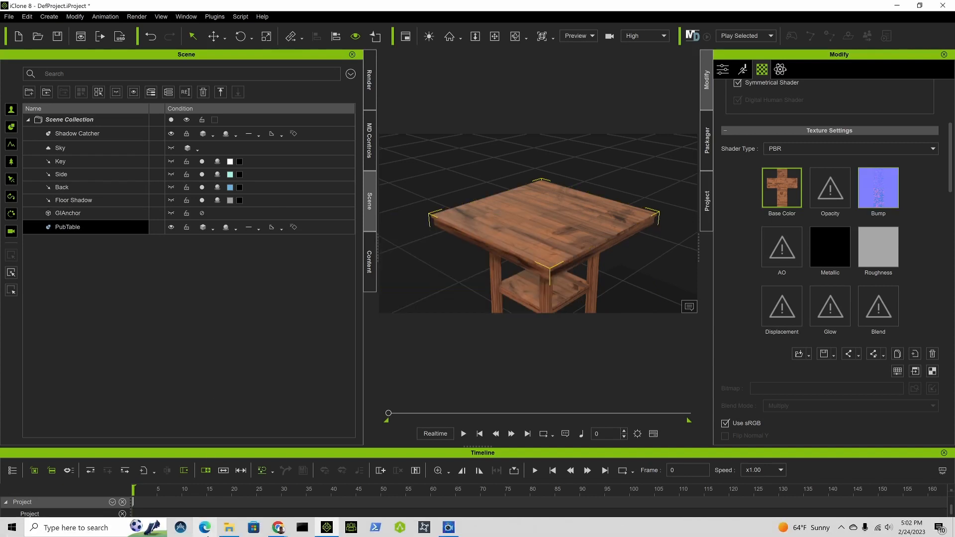
{"action": "left_click", "coordinate": [225, 489]}
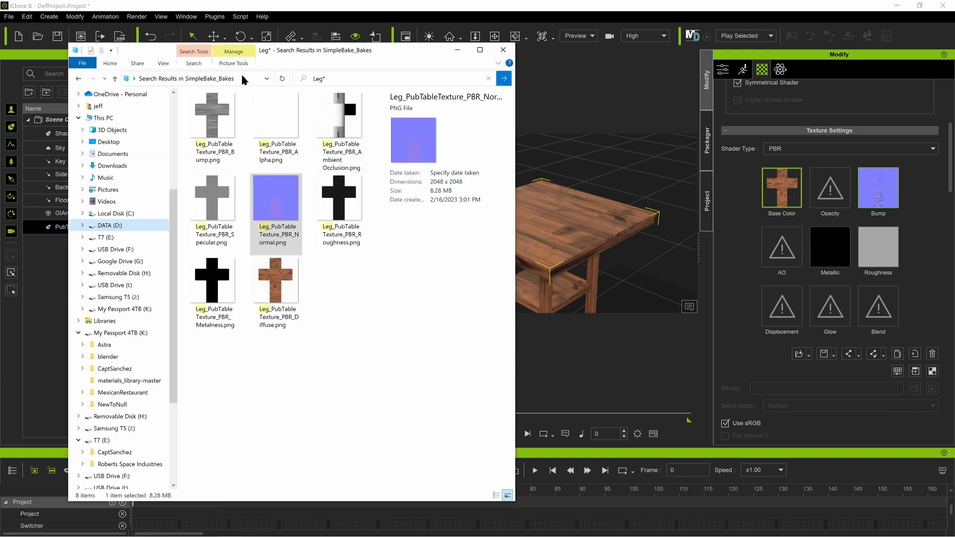
{"action": "left_click_drag", "start_coordinate": [283, 53], "coordinate": [222, 55]}
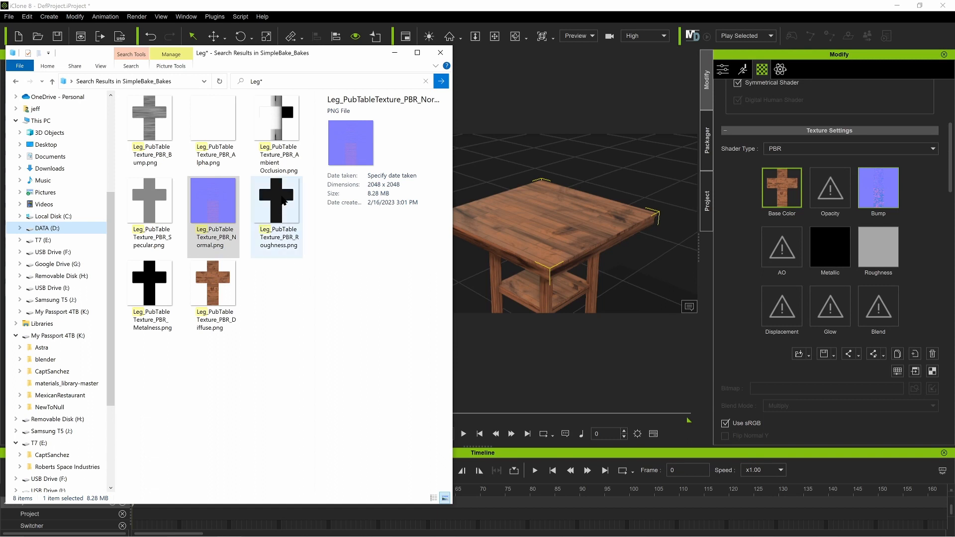
{"action": "left_click_drag", "start_coordinate": [279, 203], "coordinate": [755, 247]}
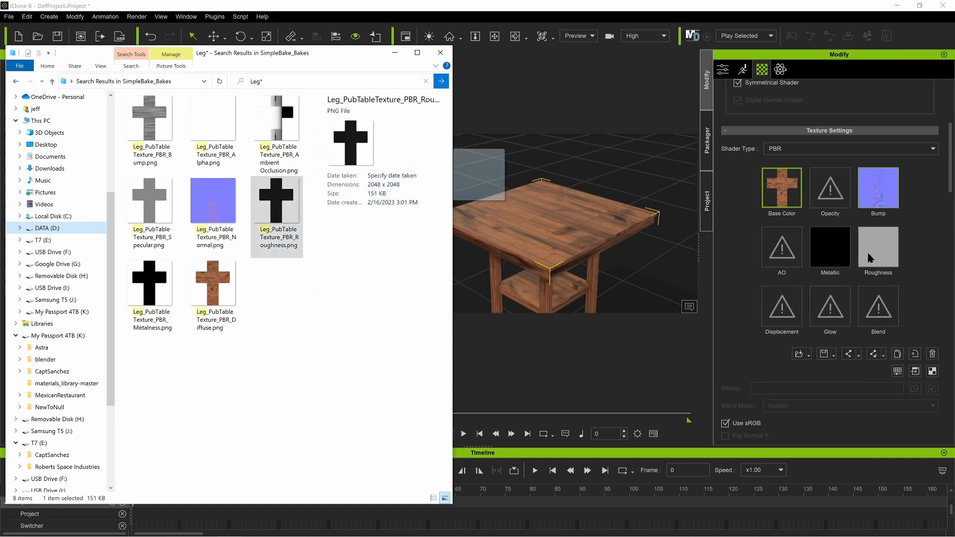
{"action": "left_click_drag", "start_coordinate": [868, 252], "coordinate": [868, 252]}
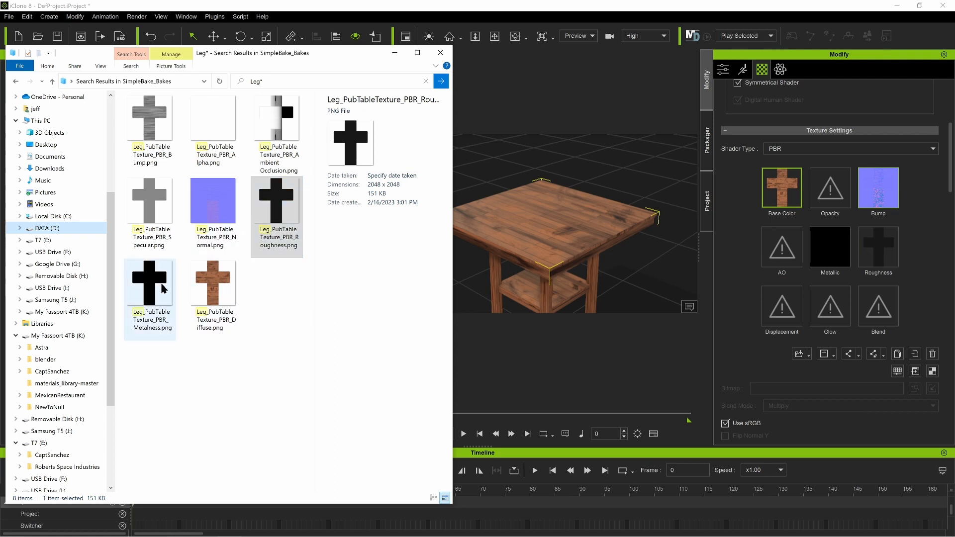
Step: Assign the leg's Metalness image to the Metallic channel and its Ambient Occlusion image to the AO channel
{"action": "left_click_drag", "start_coordinate": [164, 288], "coordinate": [829, 255]}
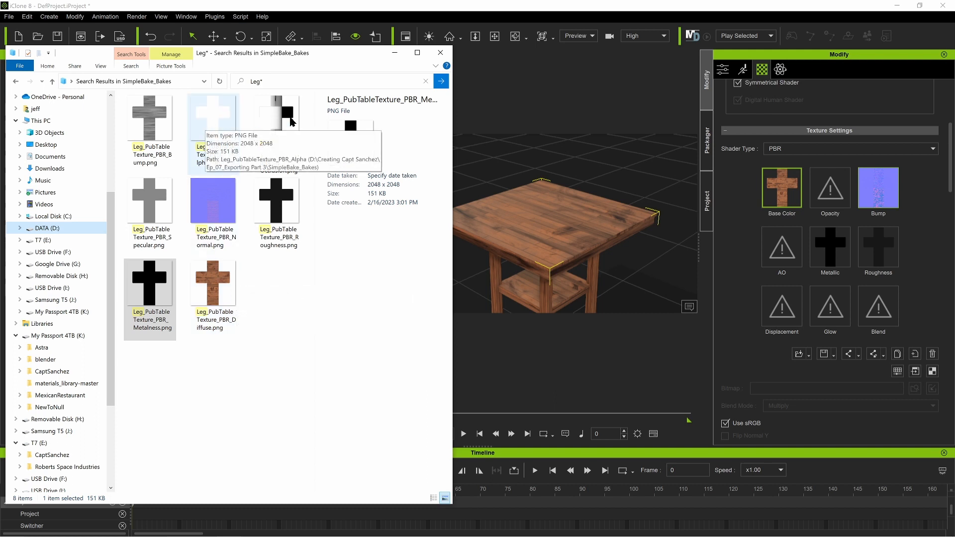
{"action": "left_click_drag", "start_coordinate": [271, 116], "coordinate": [782, 255]}
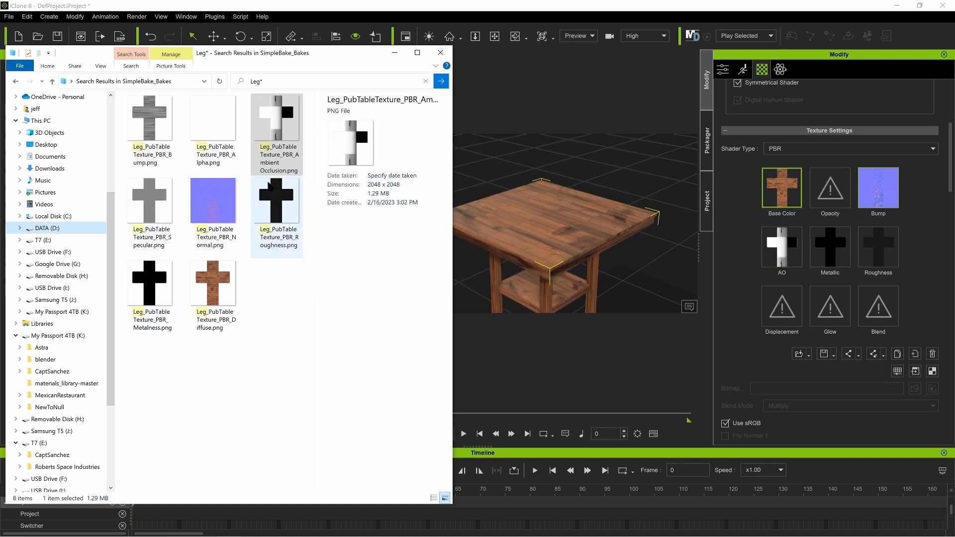
{"action": "left_click", "coordinate": [293, 147]}
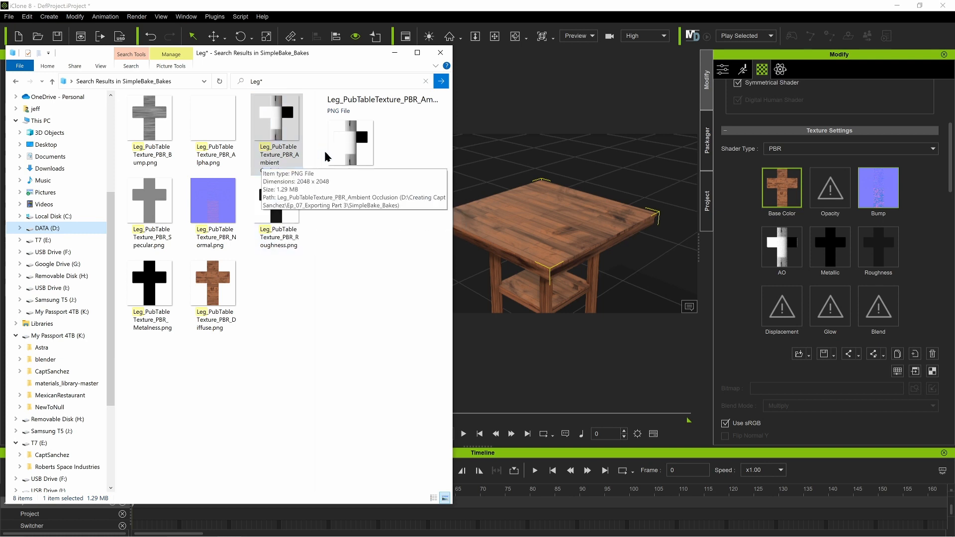
Step: Select the Shelf_Top_Baked material in iClone 8 and search the baked textures in File Explorer for Shelf*
{"action": "scroll", "coordinate": [807, 242], "scroll_direction": "up", "scroll_amount": 4}
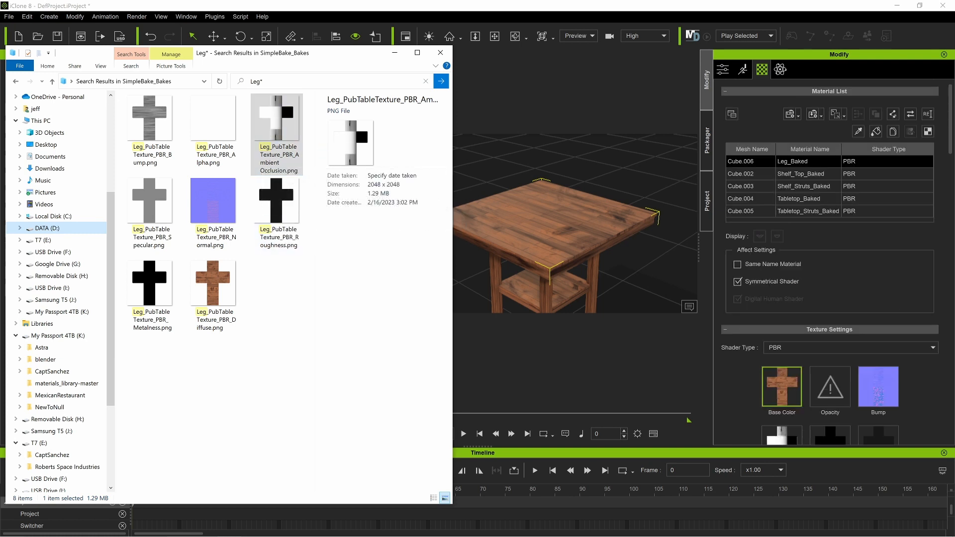
{"action": "left_click", "coordinate": [808, 174]}
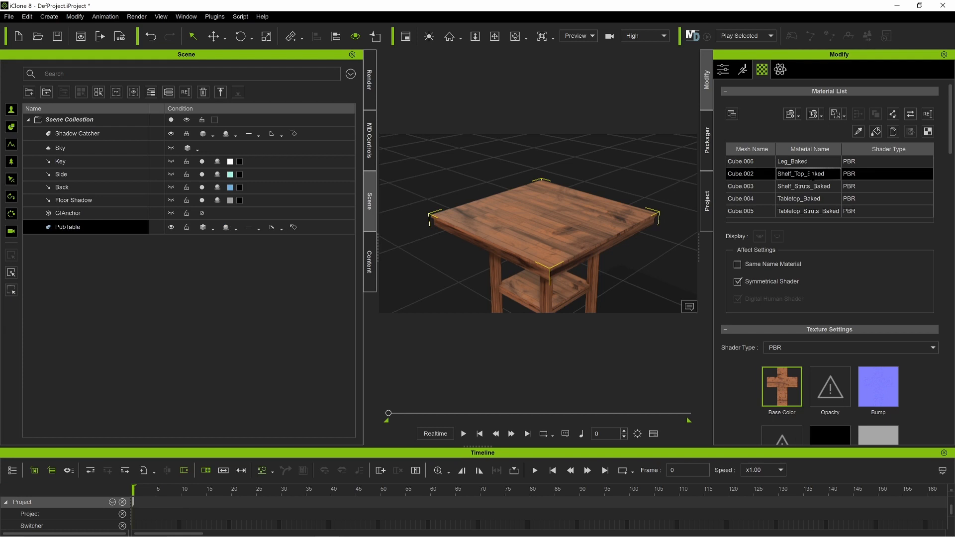
{"action": "key", "text": "alt+Tab"}
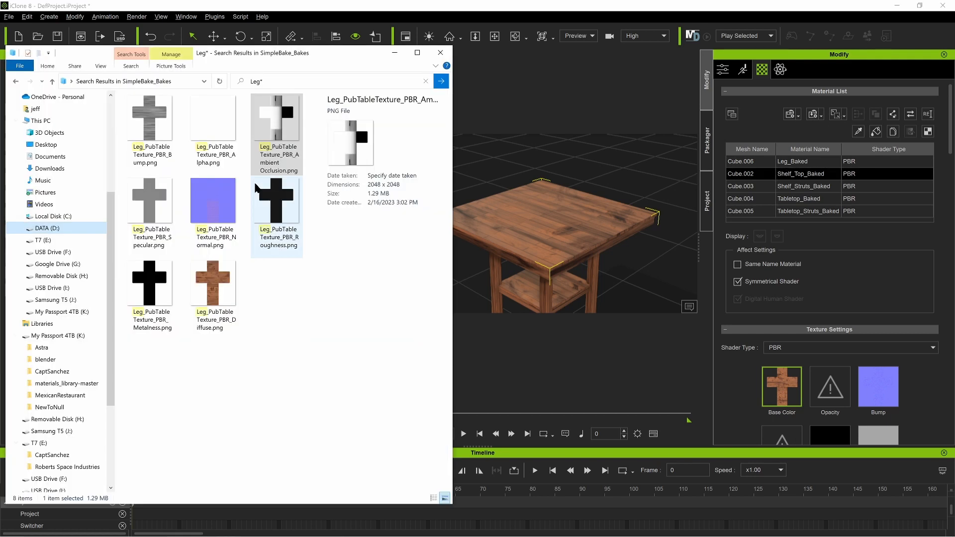
{"action": "left_click", "coordinate": [246, 81]}
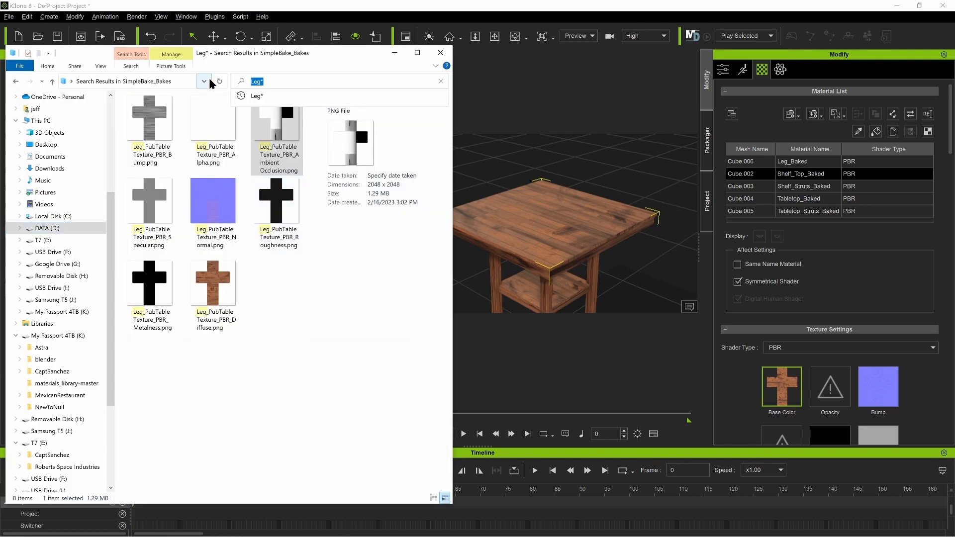
{"action": "type", "text": "Shelf"}
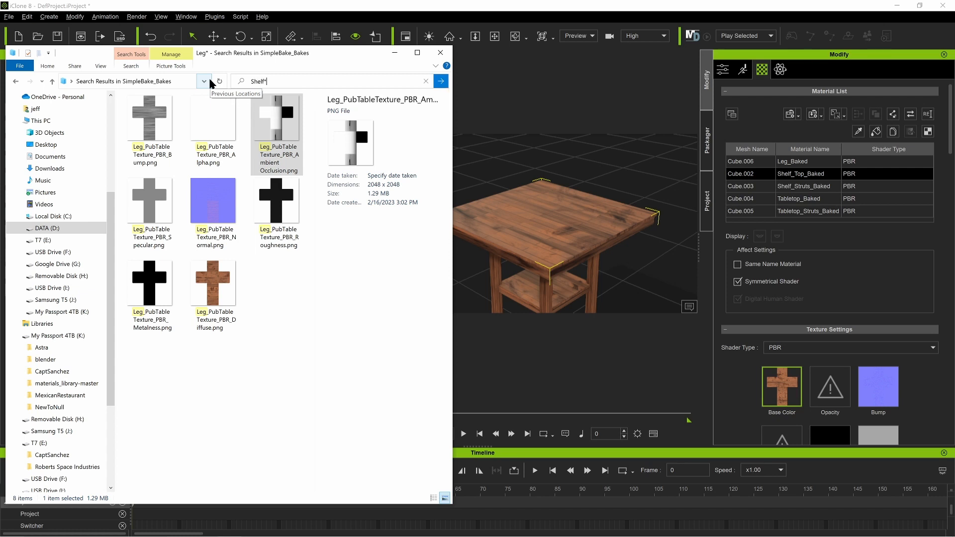
{"action": "key", "text": "Return"}
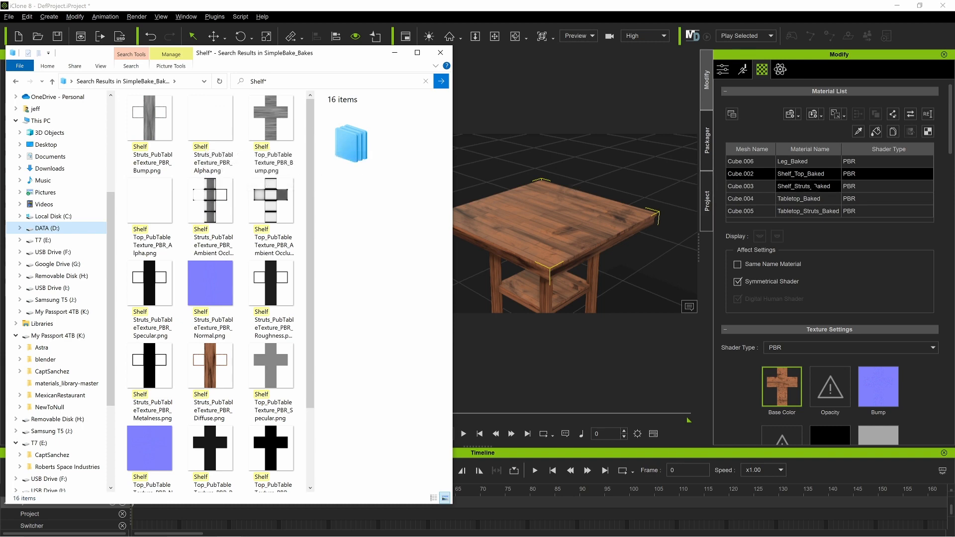
{"action": "scroll", "coordinate": [754, 347], "scroll_direction": "down", "scroll_amount": 3}
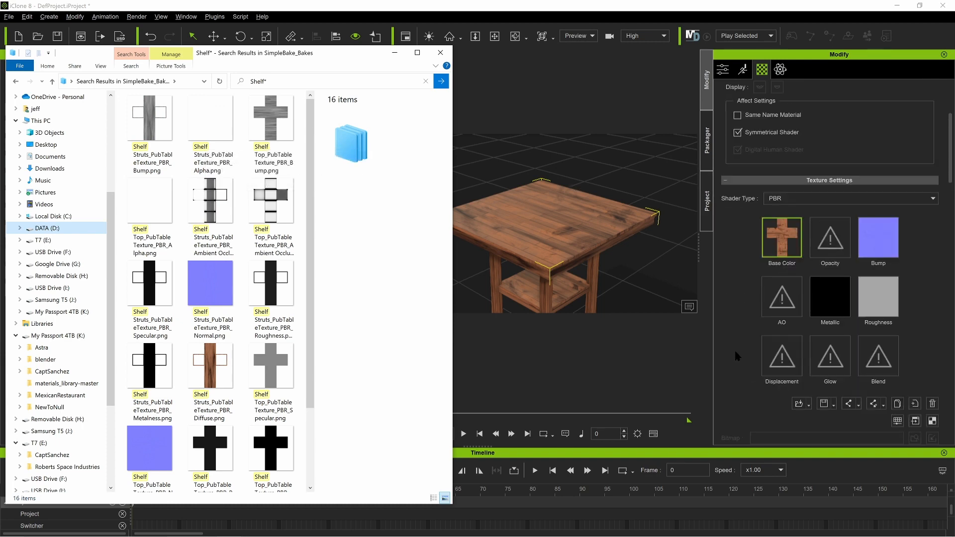
{"action": "scroll", "coordinate": [154, 436], "scroll_direction": "down", "scroll_amount": 1}
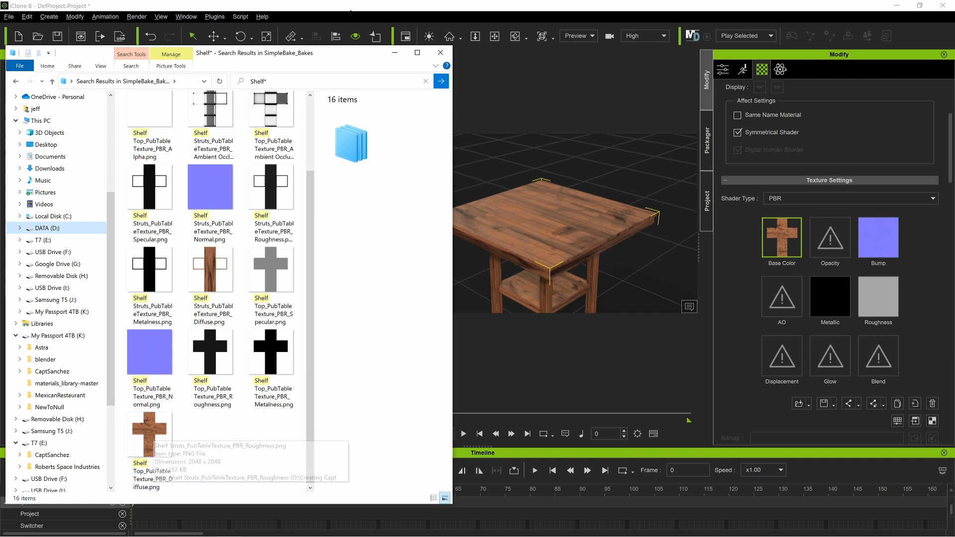
Step: Narrow the File Explorer search to Shelf Top
{"action": "left_click", "coordinate": [299, 81]}
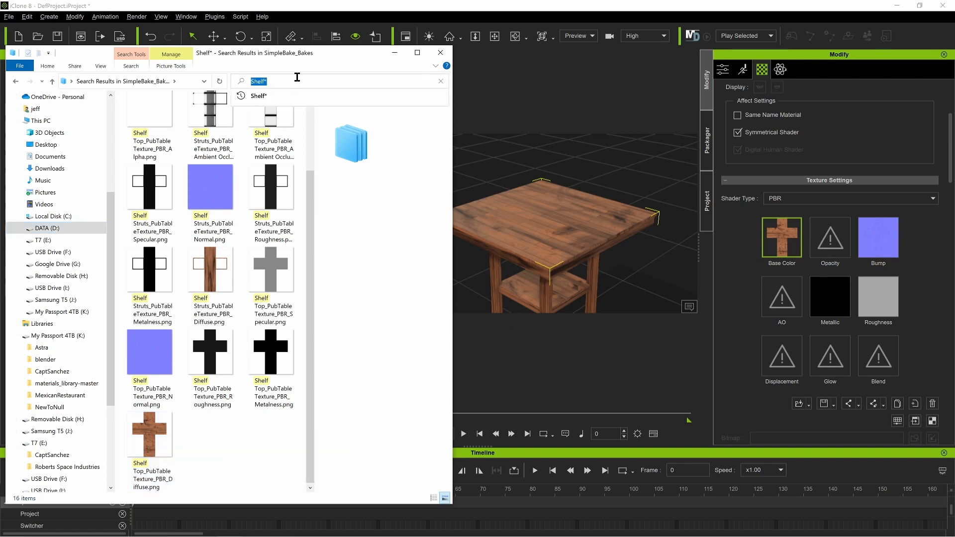
{"action": "type", "text": "Shelf T"}
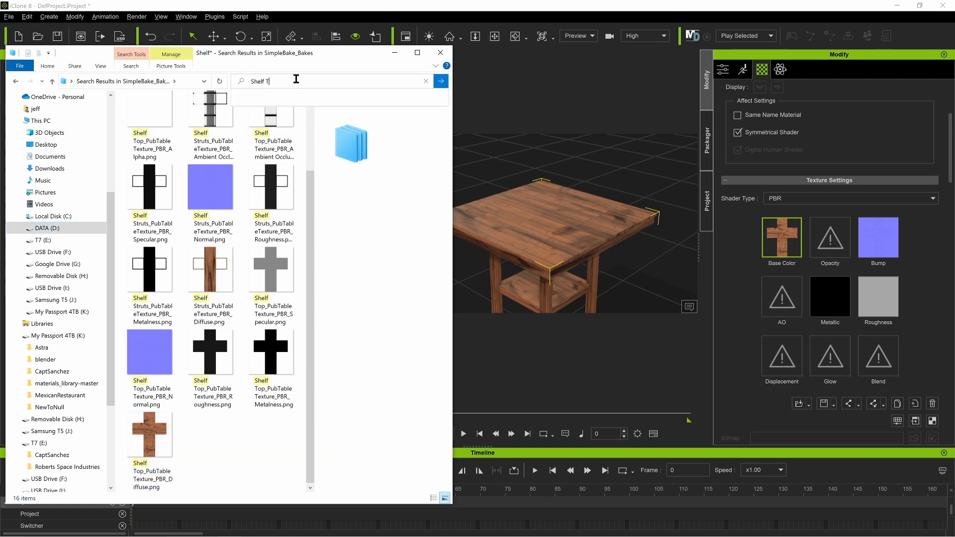
{"action": "type", "text": "op"}
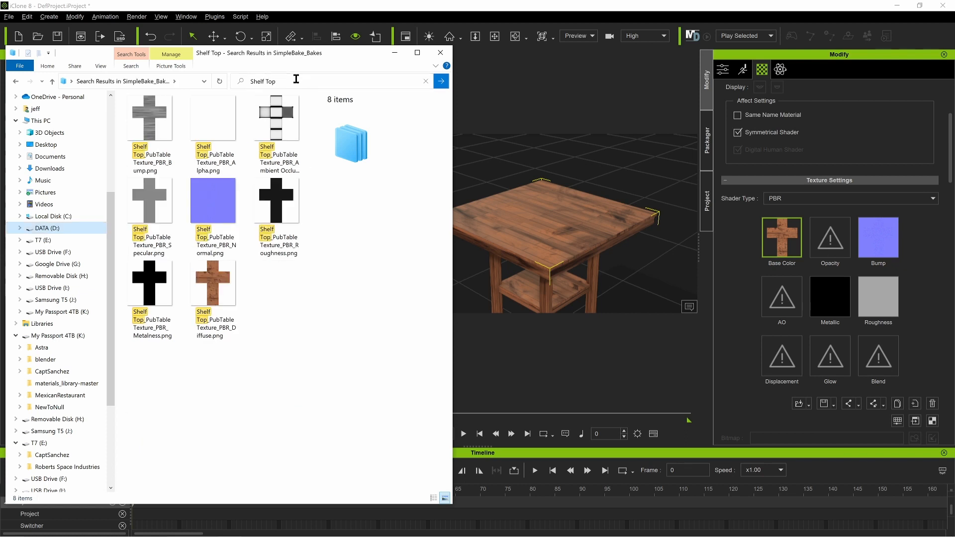
Step: Assign the Shelf Top Diffuse image to Base Color and the Normal image to Bump with Normal as the input type
{"action": "left_click_drag", "start_coordinate": [213, 290], "coordinate": [787, 241]}
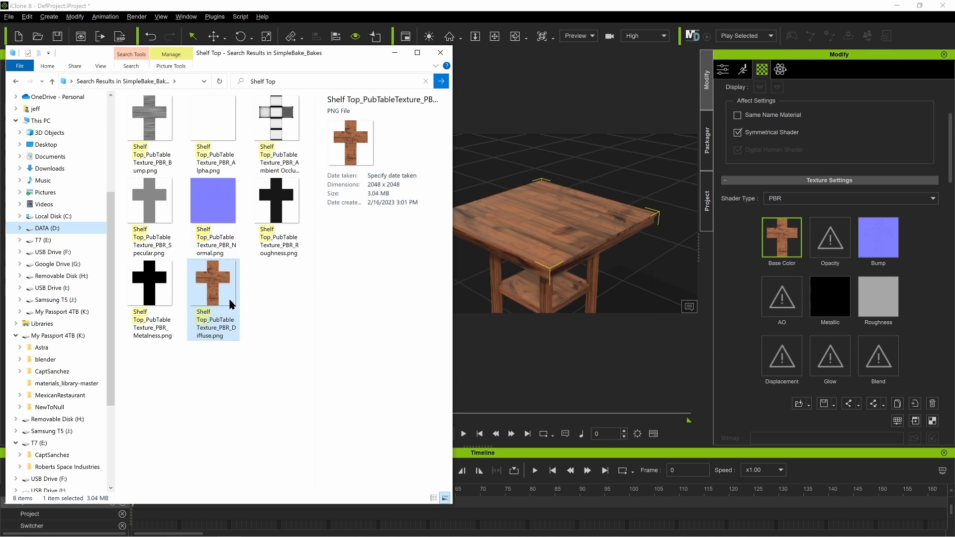
{"action": "left_click_drag", "start_coordinate": [212, 207], "coordinate": [879, 237]}
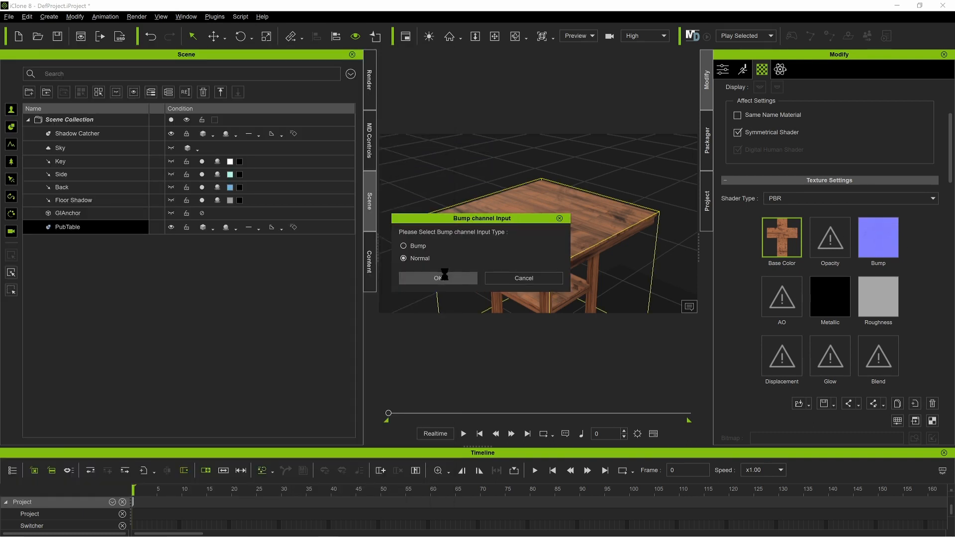
{"action": "left_click", "coordinate": [439, 277]}
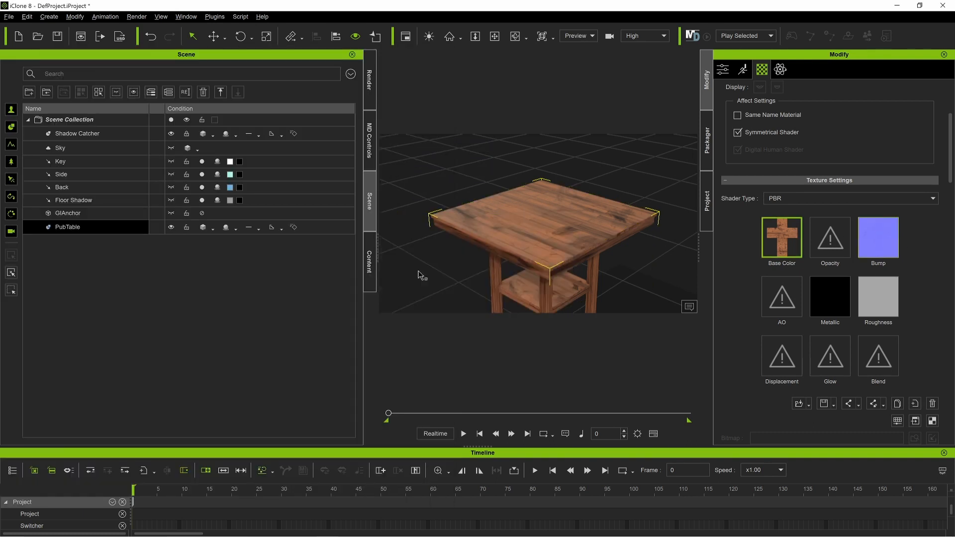
Step: Switch back to File Explorer and assign the Shelf Top Ambient Occlusion image to the Shelf_Top_Baked material's AO channel
{"action": "key", "text": "alt+Tab"}
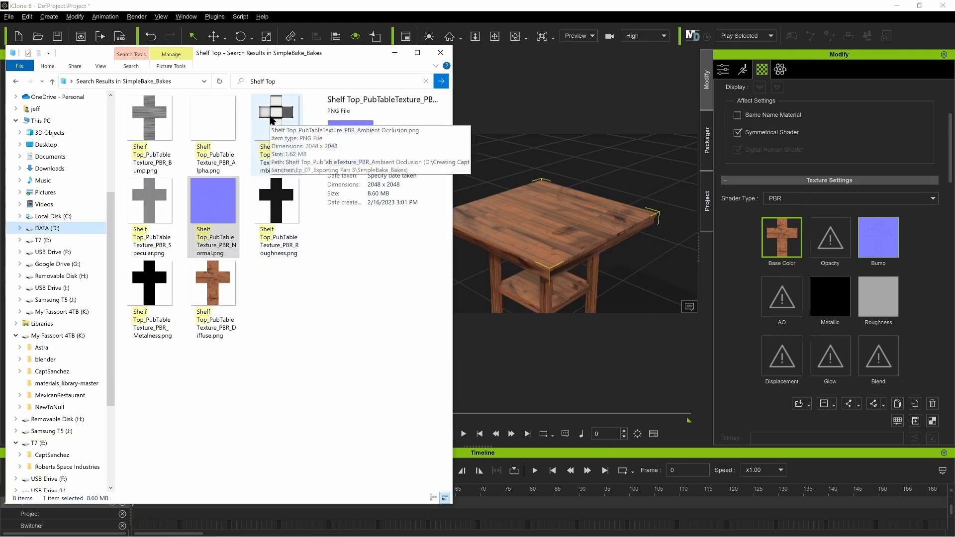
{"action": "left_click_drag", "start_coordinate": [273, 121], "coordinate": [765, 273]}
{"action": "left_click_drag", "start_coordinate": [794, 314], "coordinate": [791, 310]}
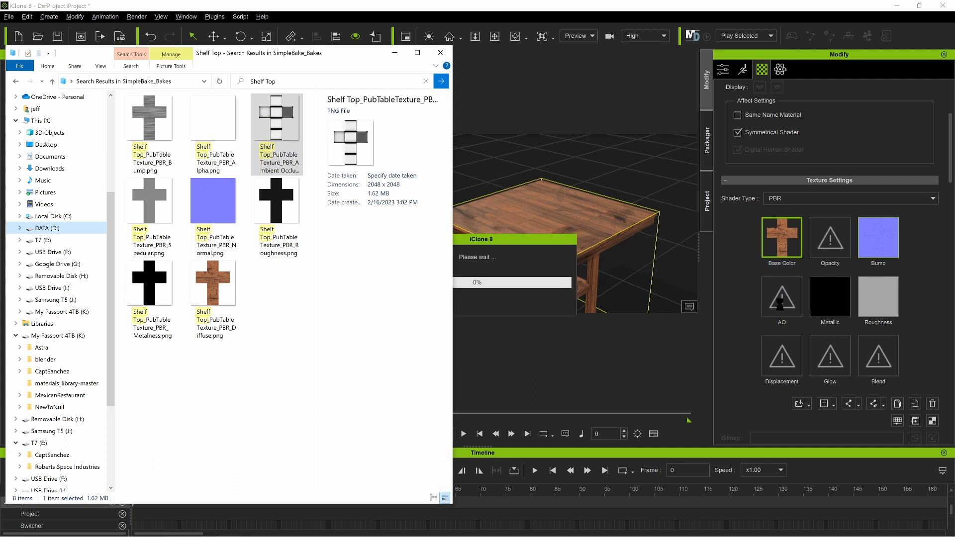
Step: Assign the Shelf Top Roughness image to the Roughness channel and the Metalness image to the Metallic channel
{"action": "left_click_drag", "start_coordinate": [276, 202], "coordinate": [862, 303]}
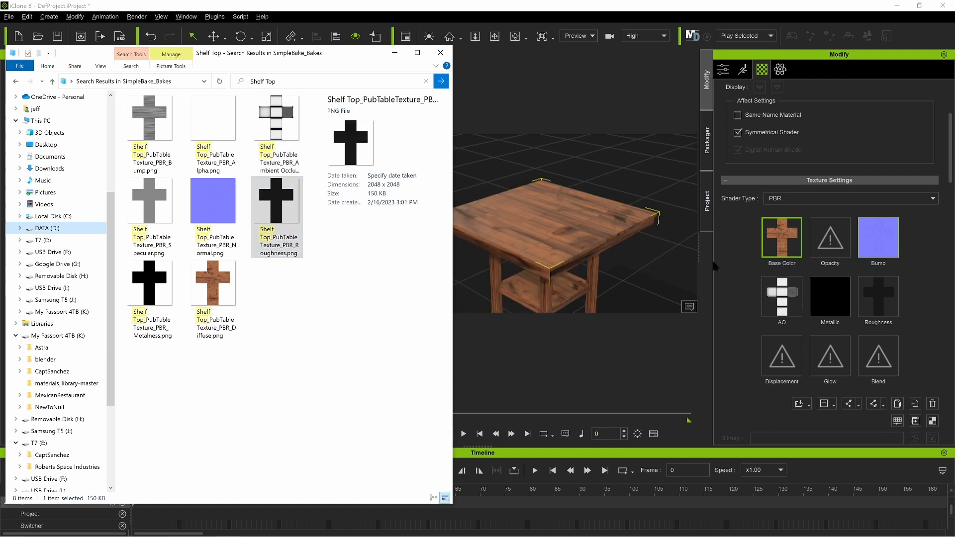
{"action": "left_click_drag", "start_coordinate": [164, 298], "coordinate": [669, 295]}
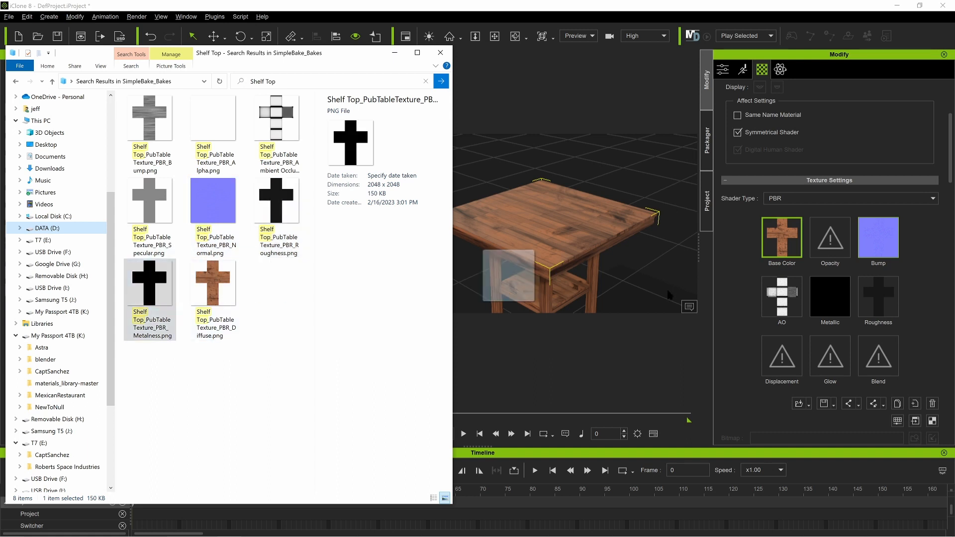
{"action": "left_click_drag", "start_coordinate": [508, 276], "coordinate": [830, 280]}
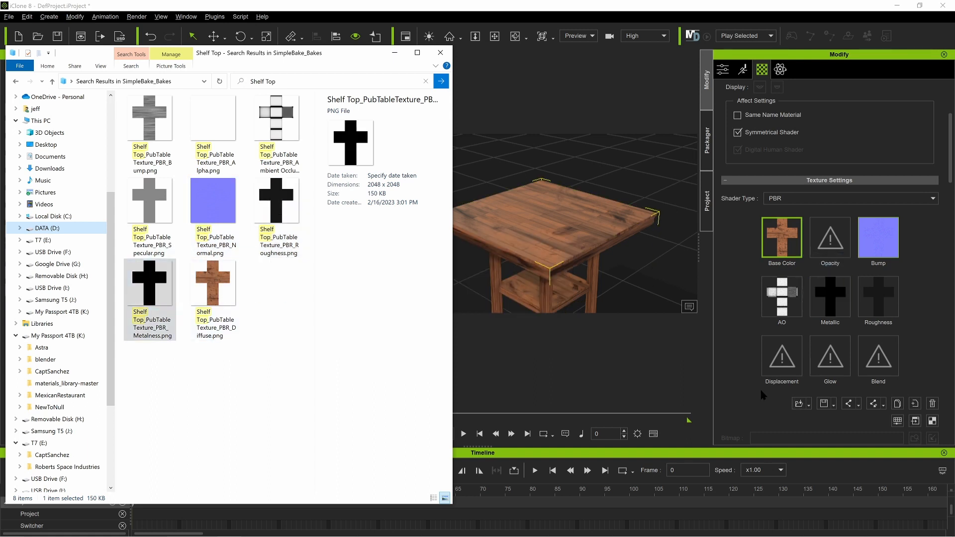
Step: Select the Shelf_Top_Baked material's Opacity channel and check the Shelf Top Alpha image in File Explorer
{"action": "left_click", "coordinate": [830, 237]}
{"action": "left_click", "coordinate": [239, 163]}
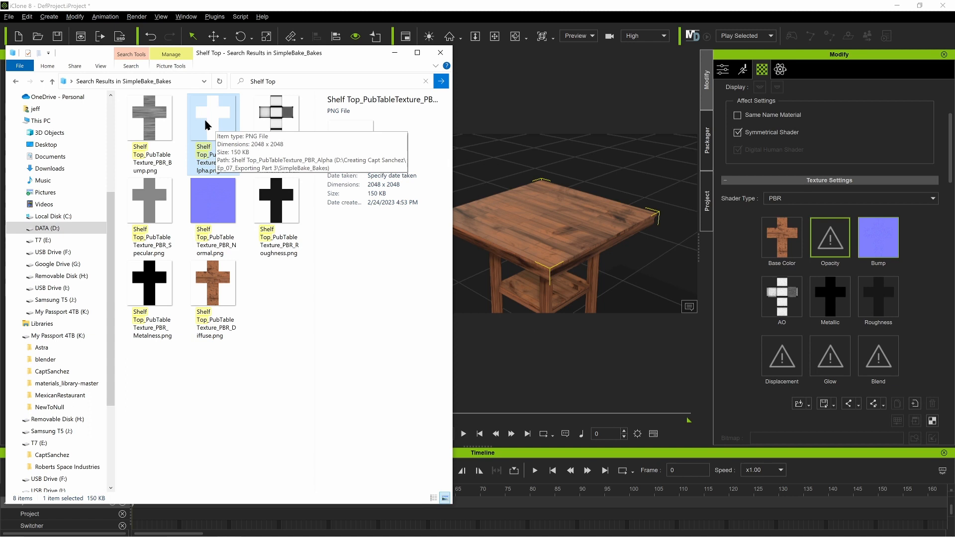
Step: Try the Shelf Top Alpha image in the Shelf_Top_Baked material's Opacity channel and delete it from that channel
{"action": "left_click_drag", "start_coordinate": [206, 114], "coordinate": [788, 211]}
{"action": "left_click_drag", "start_coordinate": [847, 247], "coordinate": [829, 251]}
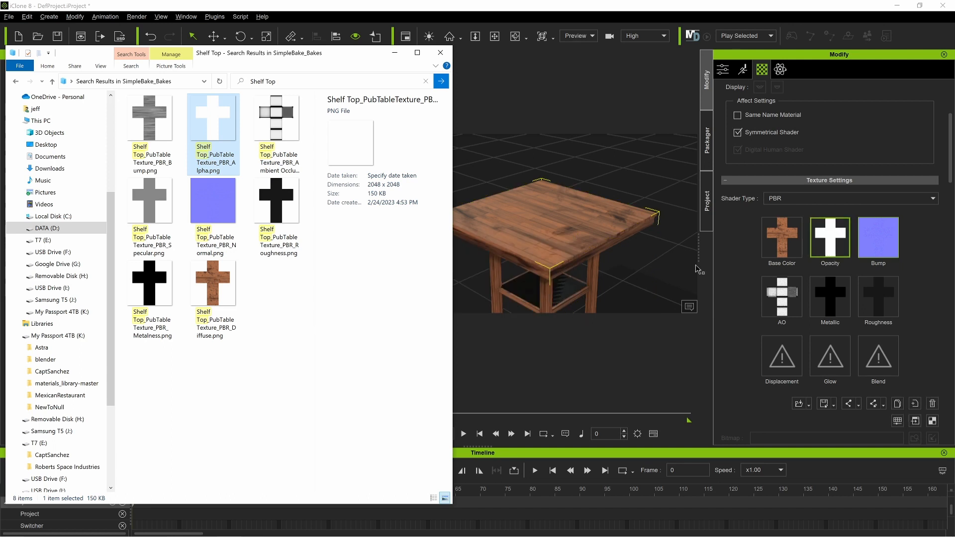
{"action": "right_click", "coordinate": [816, 238]}
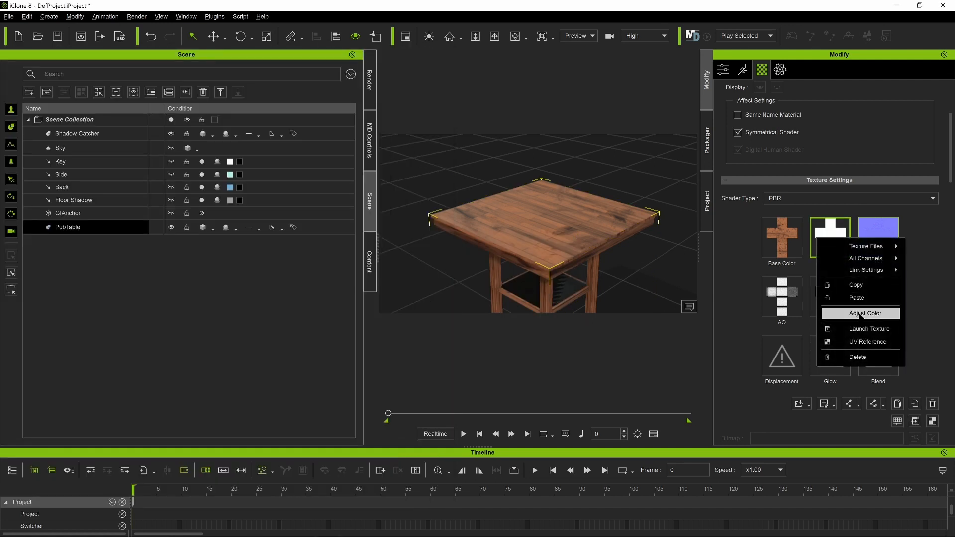
{"action": "left_click", "coordinate": [863, 357]}
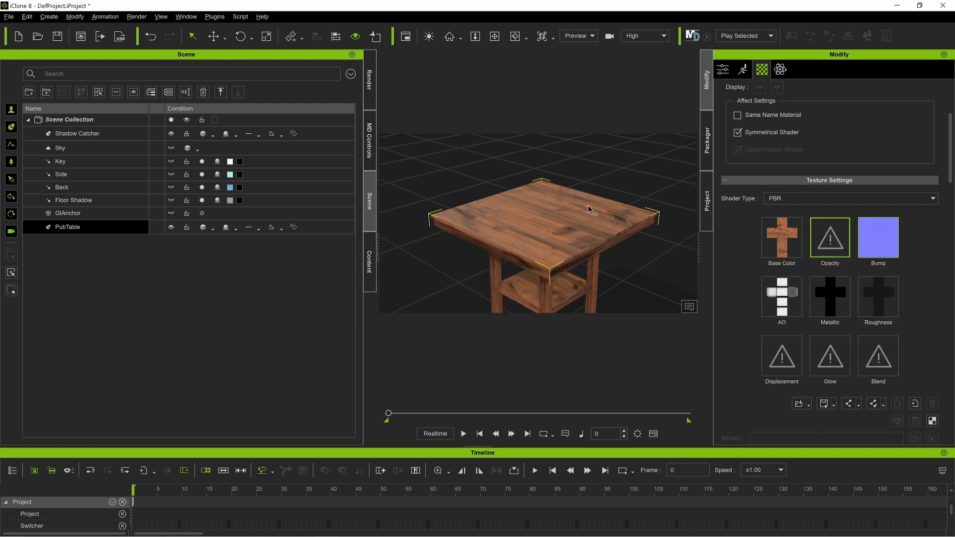
Step: Select the Shelf_Struts_Baked material and assign the Shelf Struts Normal image from File Explorer to Bump with Normal as the input type
{"action": "scroll", "coordinate": [731, 225], "scroll_direction": "up", "scroll_amount": 5}
{"action": "scroll", "coordinate": [763, 221], "scroll_direction": "down", "scroll_amount": 6}
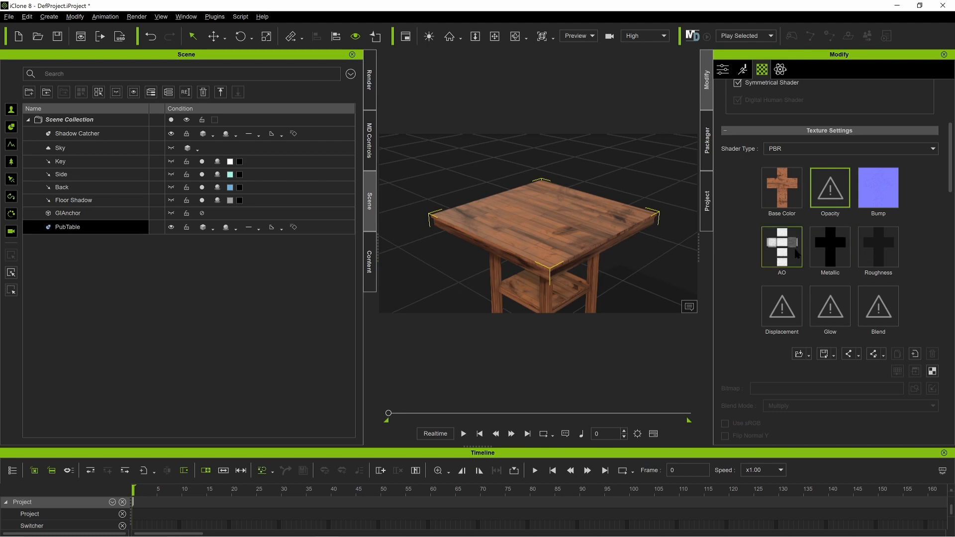
{"action": "scroll", "coordinate": [782, 246], "scroll_direction": "up", "scroll_amount": 4}
{"action": "left_click", "coordinate": [803, 186]}
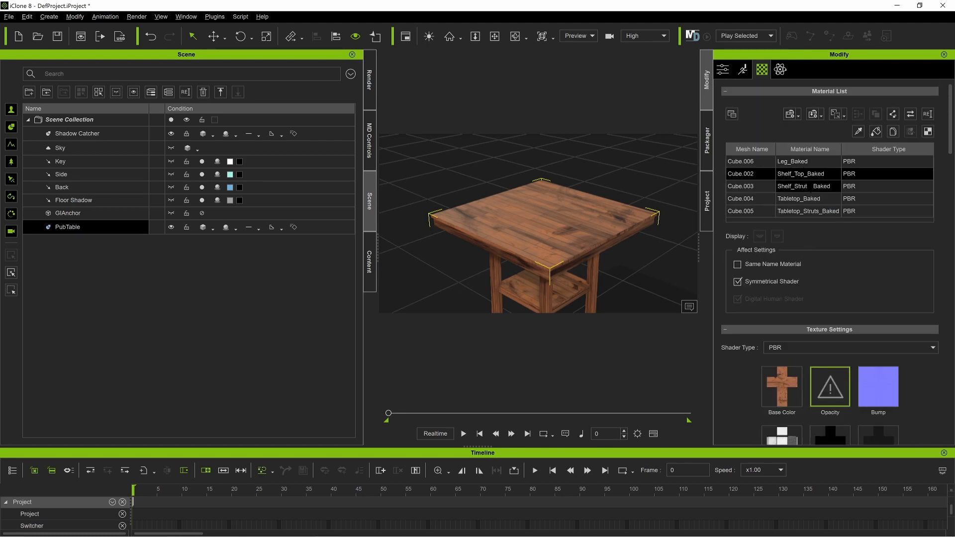
{"action": "key", "text": "alt+Tab"}
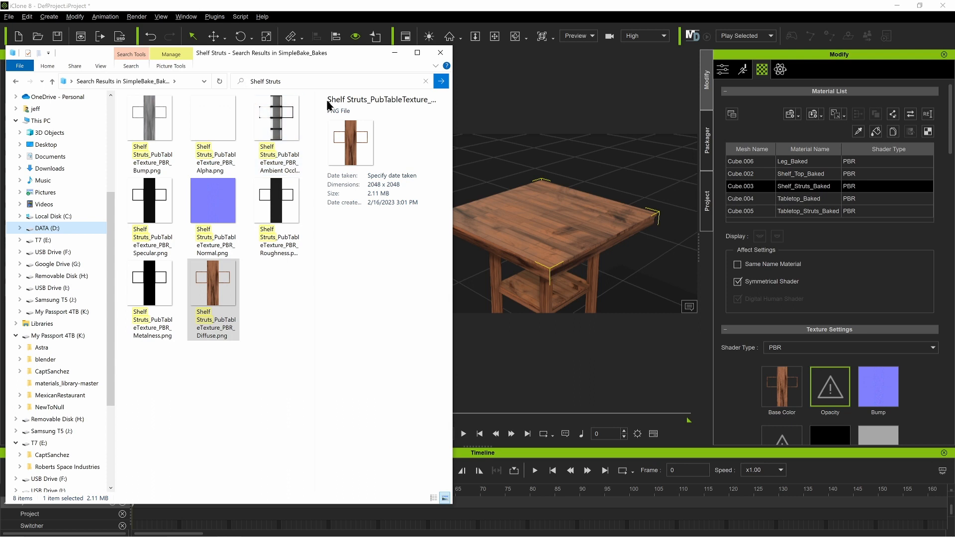
{"action": "scroll", "coordinate": [811, 321], "scroll_direction": "down", "scroll_amount": 2}
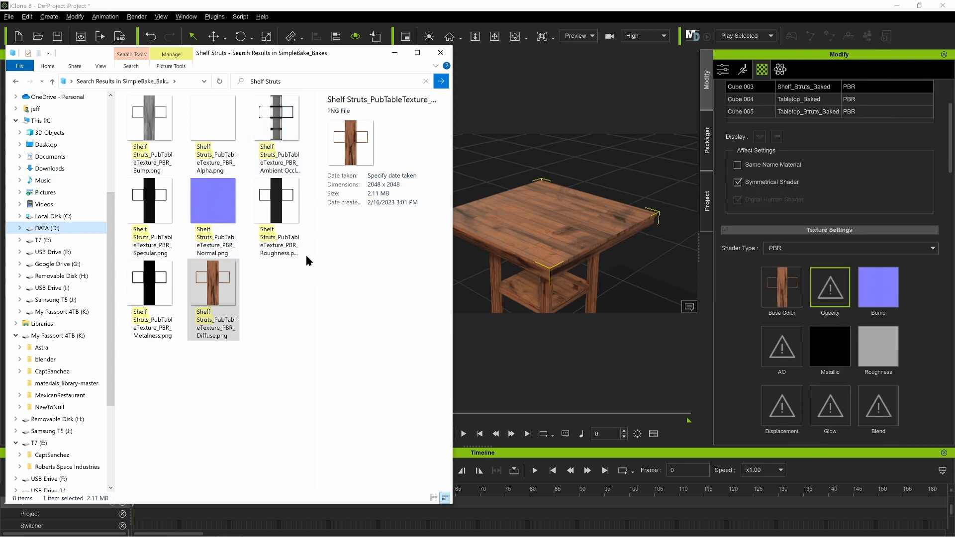
{"action": "left_click_drag", "start_coordinate": [213, 200], "coordinate": [798, 275]}
{"action": "left_click_drag", "start_coordinate": [885, 279], "coordinate": [884, 281]}
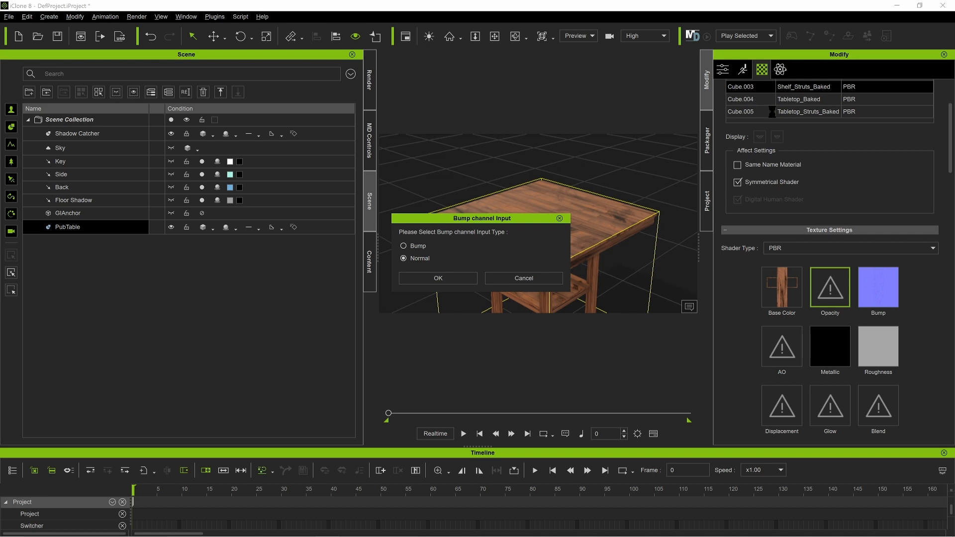
{"action": "left_click", "coordinate": [425, 278]}
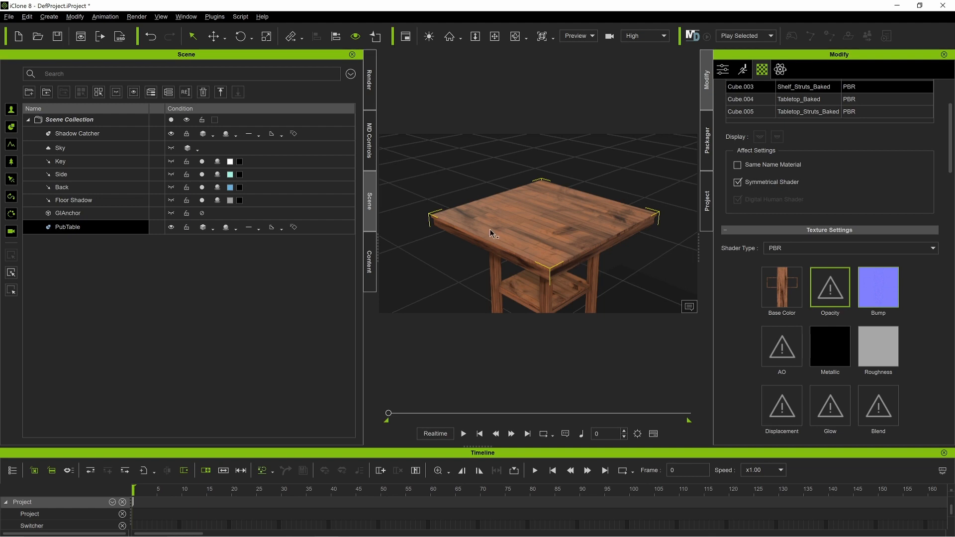
Step: Switch back to File Explorer and assign the Shelf Struts Ambient Occlusion, Metalness and Roughness images to the AO, Metallic and Roughness channels
{"action": "key", "text": "alt+Tab"}
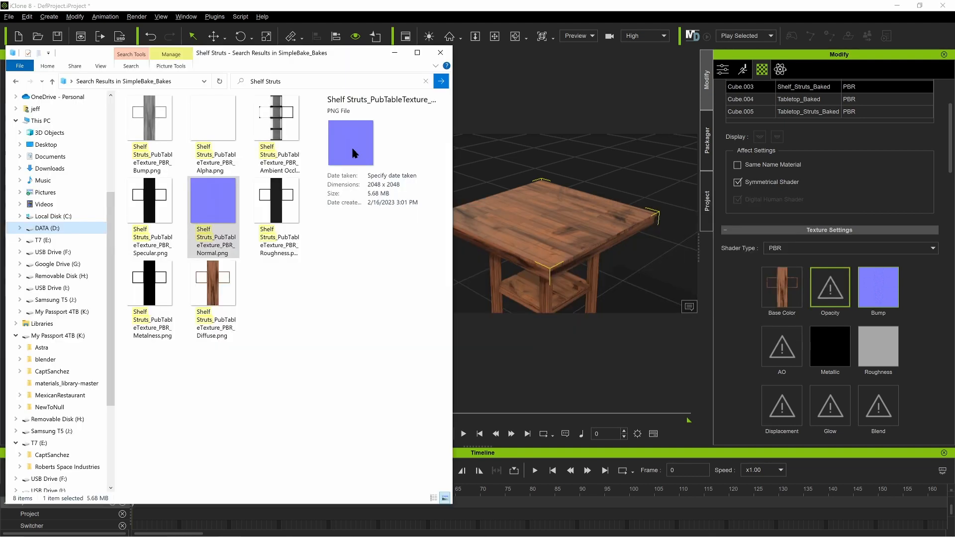
{"action": "left_click_drag", "start_coordinate": [277, 120], "coordinate": [783, 348]}
{"action": "left_click_drag", "start_coordinate": [149, 284], "coordinate": [831, 347]}
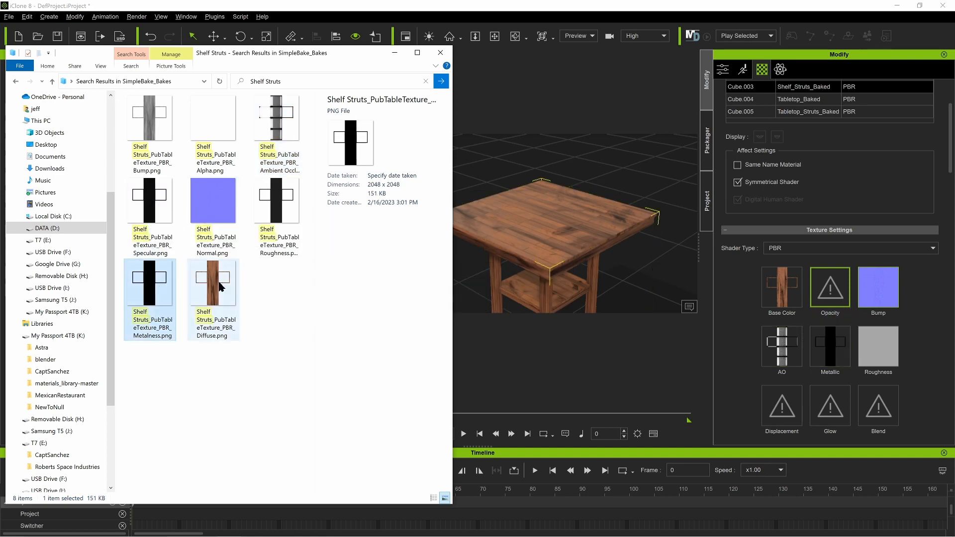
{"action": "left_click_drag", "start_coordinate": [276, 199], "coordinate": [879, 347]}
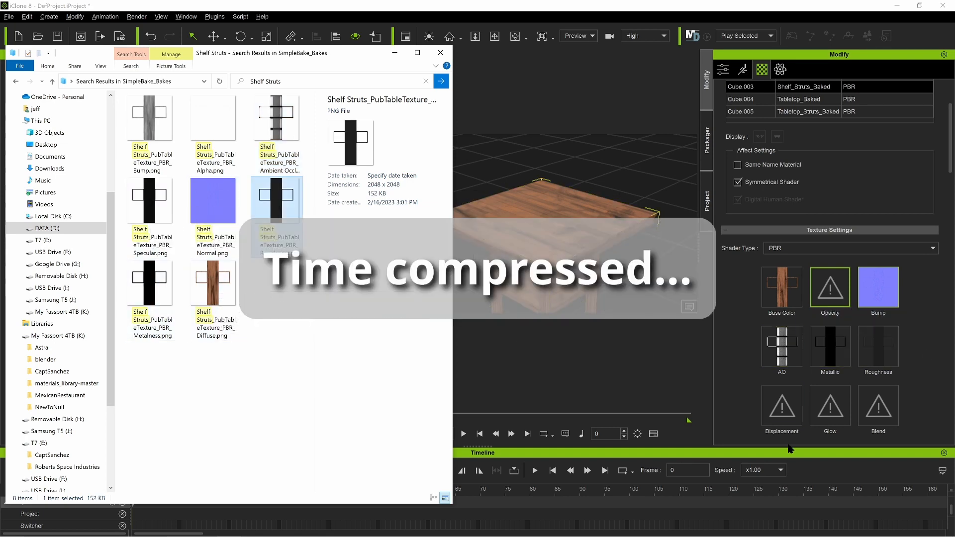
Step: Select the Tabletop_Baked material and search the SimpleBake_Bakes folder in File Explorer for Tabletop_Pub
{"action": "left_click", "coordinate": [796, 102]}
{"action": "key", "text": "alt+Tab"}
{"action": "left_click_drag", "start_coordinate": [284, 82], "coordinate": [224, 83]}
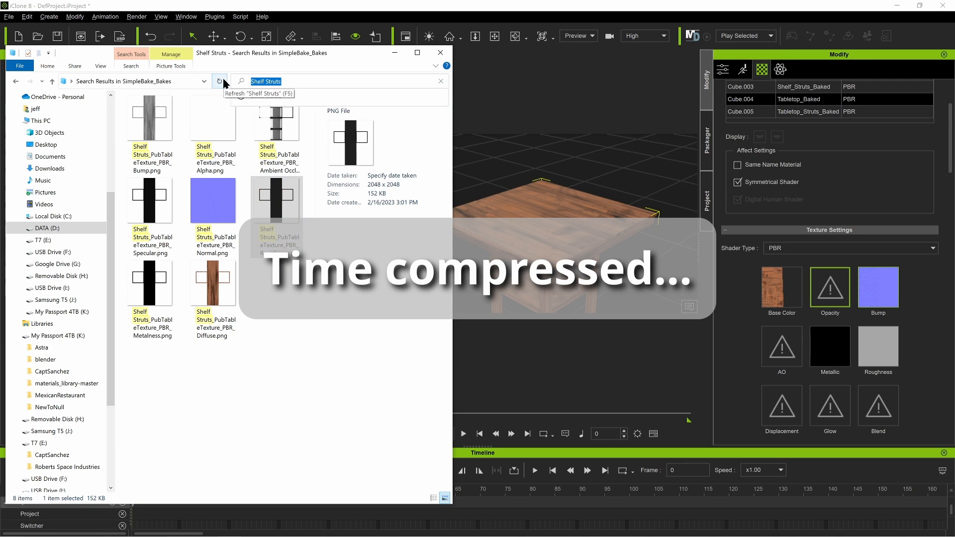
{"action": "type", "text": "Tableto"}
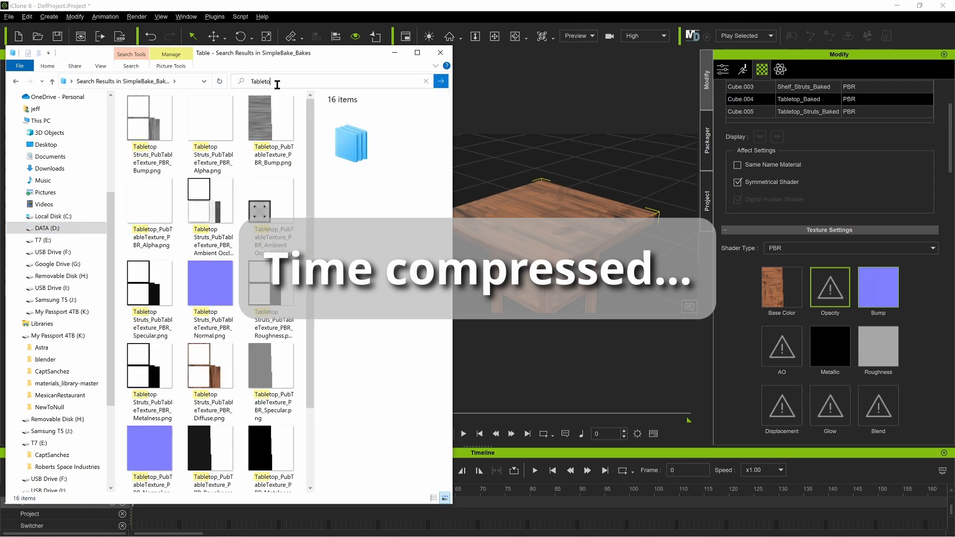
{"action": "type", "text": "p"}
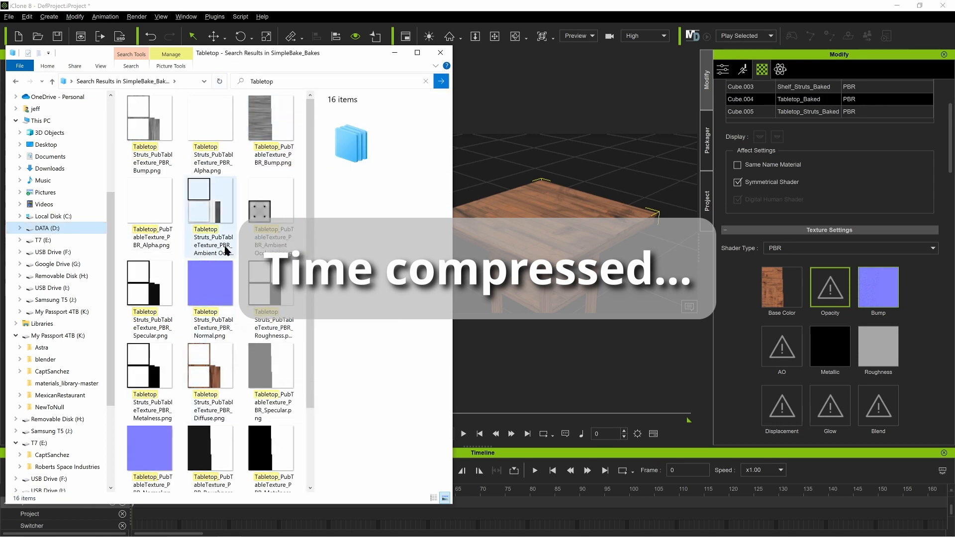
{"action": "type", "text": "_Pub"}
{"action": "left_click_drag", "start_coordinate": [278, 82], "coordinate": [208, 80]}
{"action": "type", "text": "Tabletop_Pub"}
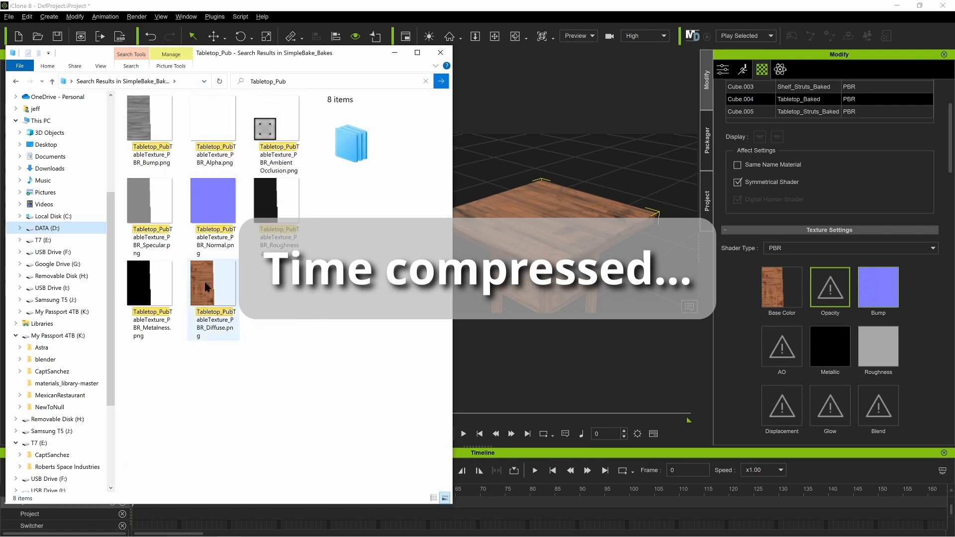
Step: Assign the Tabletop Normal image to the Tabletop_Baked material's Bump channel with Normal as the input type
{"action": "left_click", "coordinate": [213, 201]}
{"action": "left_click_drag", "start_coordinate": [510, 256], "coordinate": [878, 287]}
{"action": "left_click", "coordinate": [454, 282]}
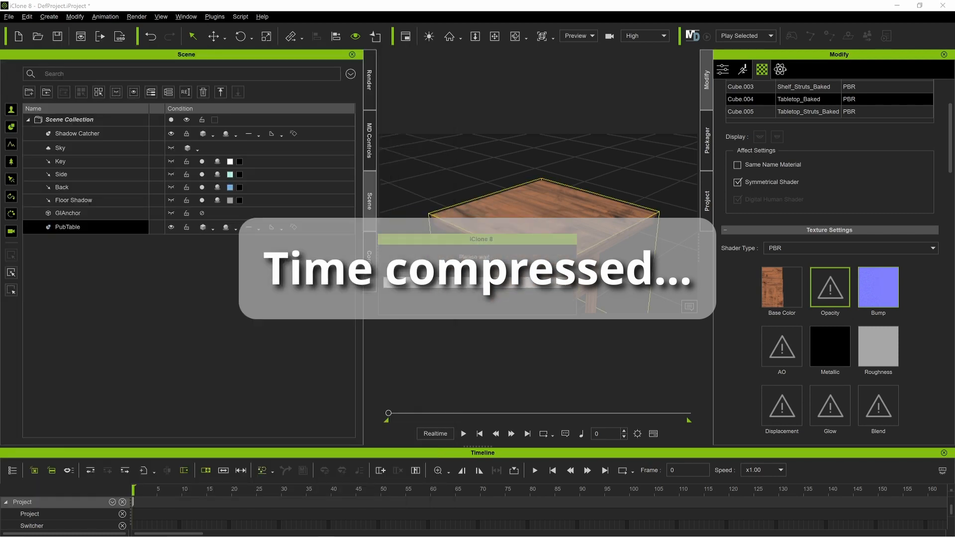
Step: Switch back to File Explorer and assign the Tabletop Ambient Occlusion, Roughness and Metalness images to the AO, Roughness and Metallic channels
{"action": "key", "text": "alt+Tab"}
{"action": "left_click_drag", "start_coordinate": [269, 146], "coordinate": [782, 345]}
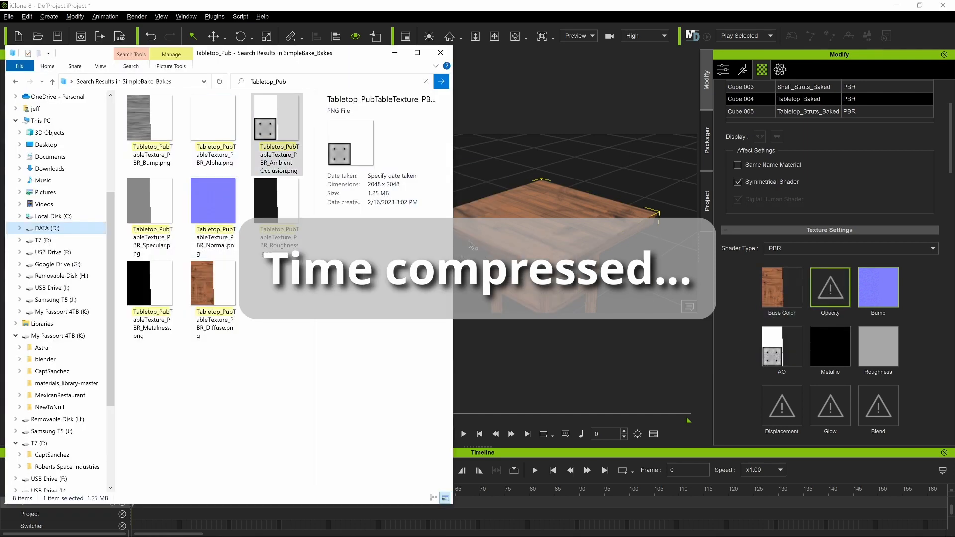
{"action": "left_click_drag", "start_coordinate": [277, 199], "coordinate": [868, 358]}
{"action": "left_click_drag", "start_coordinate": [150, 293], "coordinate": [830, 355]}
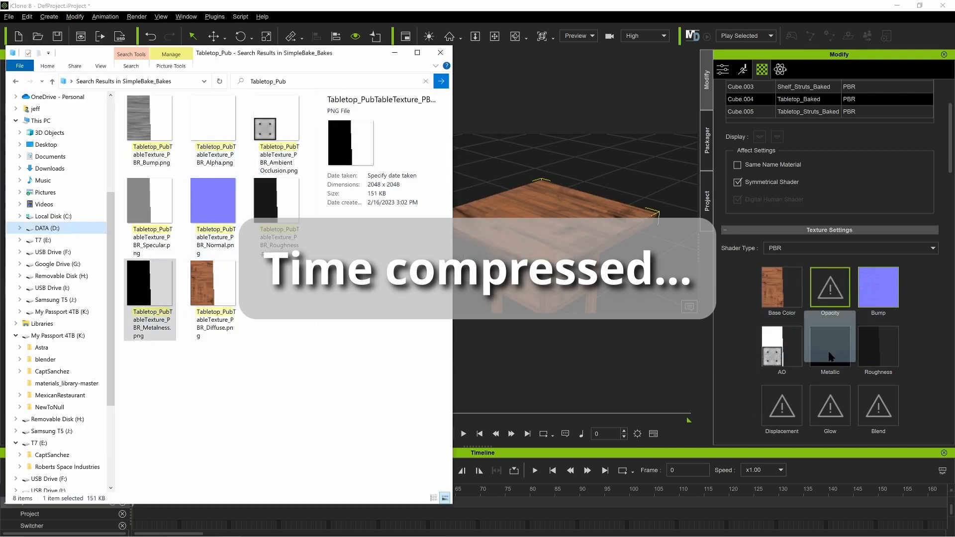
Step: Select the Tabletop_Struts_Baked material and search the SimpleBake_Bakes folder in File Explorer for Tabletop Struts
{"action": "left_click", "coordinate": [782, 113]}
{"action": "key", "text": "alt+Tab"}
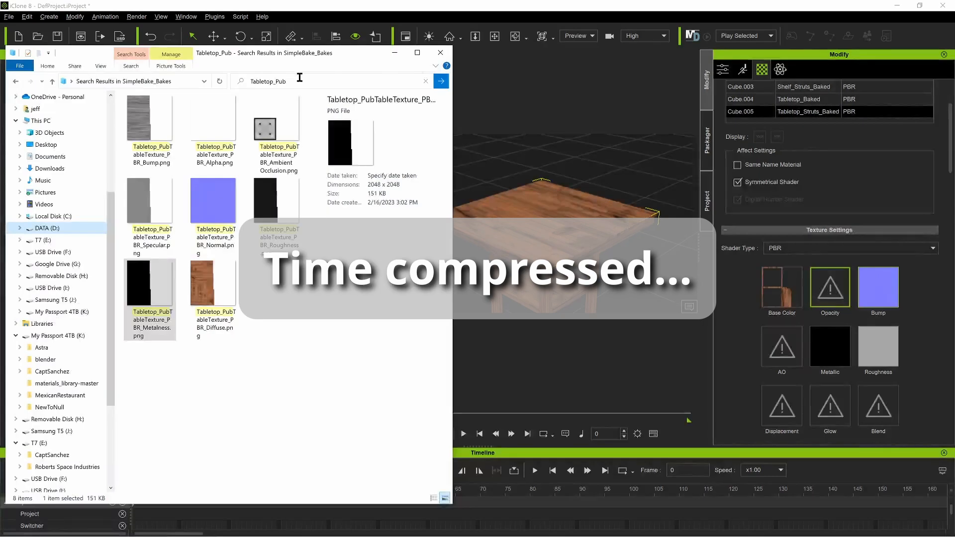
{"action": "left_click", "coordinate": [301, 81]}
{"action": "type", "text": "Tabletop Struts"}
{"action": "key", "text": "Return"}
{"action": "left_click", "coordinate": [273, 81]}
{"action": "left_click", "coordinate": [273, 81]}
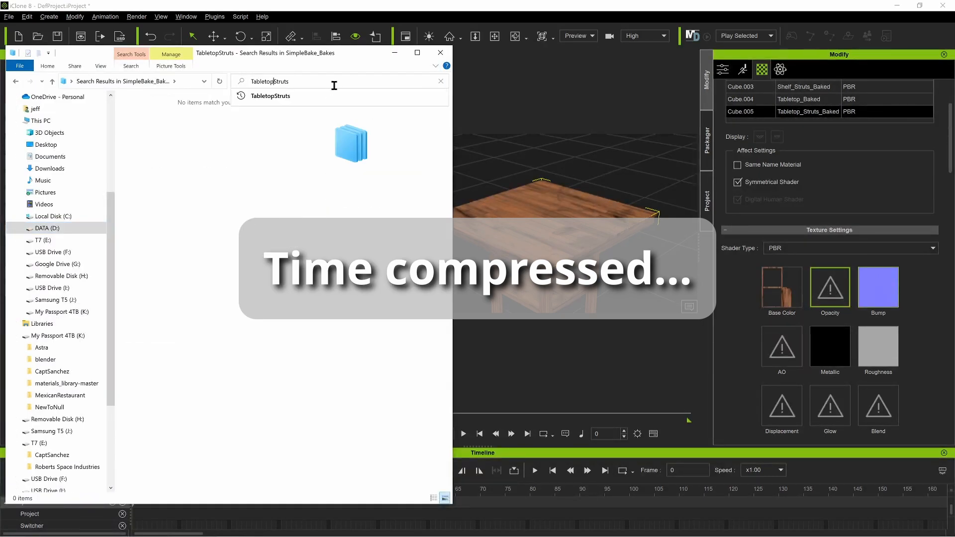
{"action": "key", "text": "Return"}
Step: Assign the Tabletop Struts Diffuse image to Base Color and the Normal image to Bump with Normal as the input type
{"action": "left_click_drag", "start_coordinate": [213, 293], "coordinate": [784, 294]}
{"action": "left_click_drag", "start_coordinate": [205, 211], "coordinate": [885, 294]}
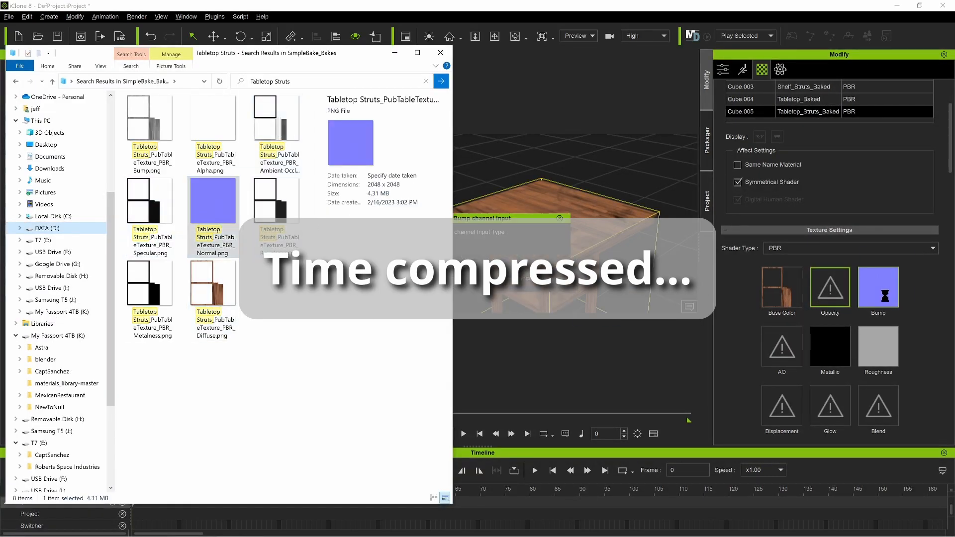
{"action": "left_click", "coordinate": [470, 278]}
{"action": "left_click", "coordinate": [468, 280]}
Step: Switch back to File Explorer and assign the Tabletop Struts Metalness, Roughness and Ambient Occlusion images to the Metallic, Roughness and AO channels
{"action": "key", "text": "alt+Tab"}
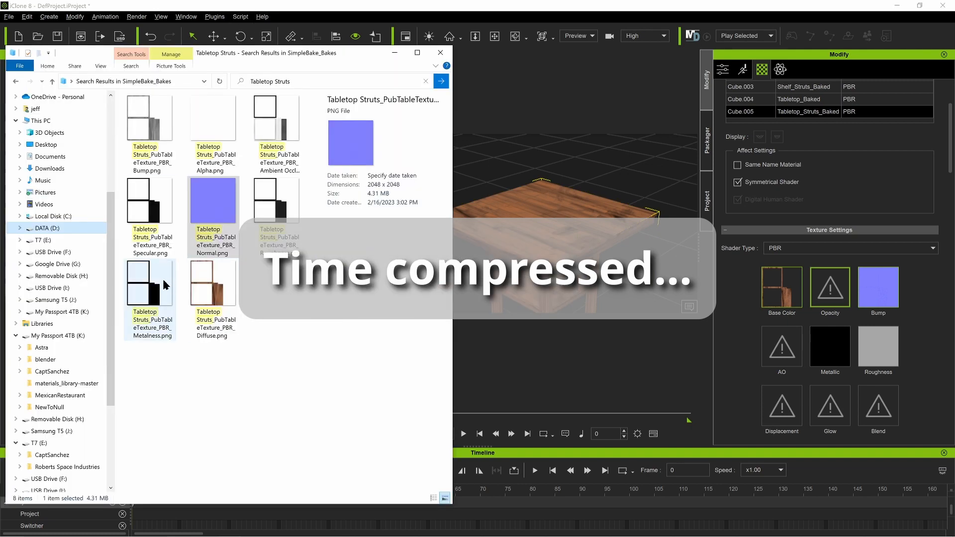
{"action": "left_click_drag", "start_coordinate": [149, 283], "coordinate": [829, 347]}
{"action": "left_click_drag", "start_coordinate": [276, 204], "coordinate": [879, 346]}
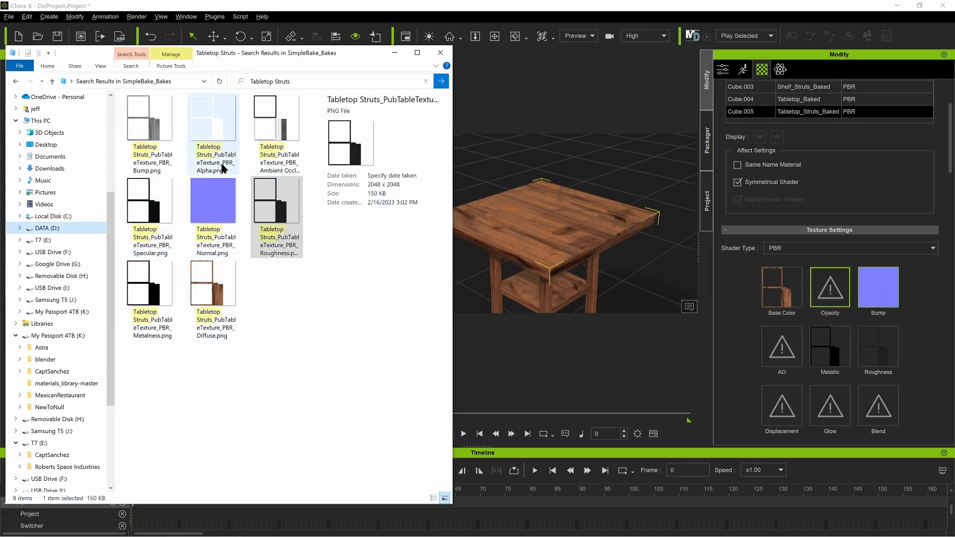
{"action": "left_click_drag", "start_coordinate": [276, 125], "coordinate": [781, 362]}
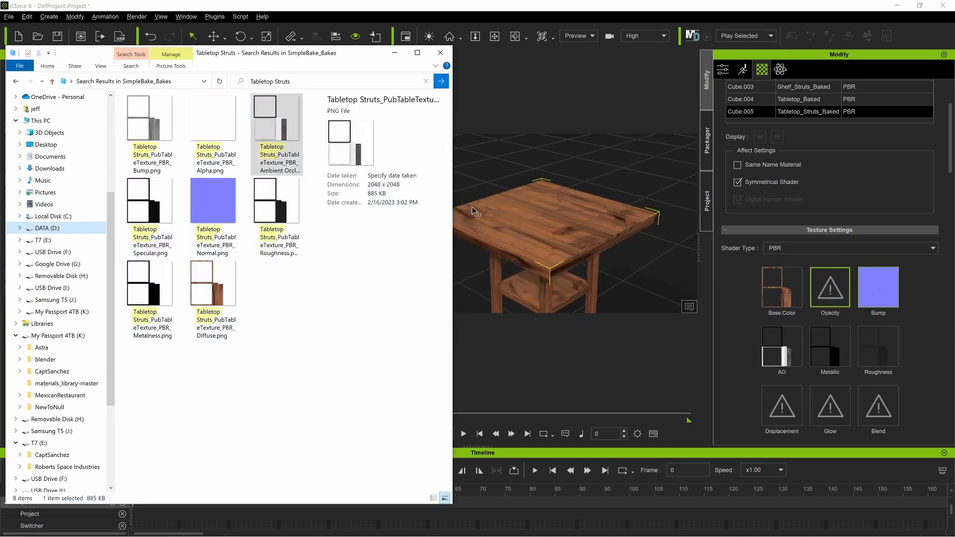
Step: Return to iClone, deselect the pub table and examine its textures and surface reflections from several angles
{"action": "left_click", "coordinate": [602, 181]}
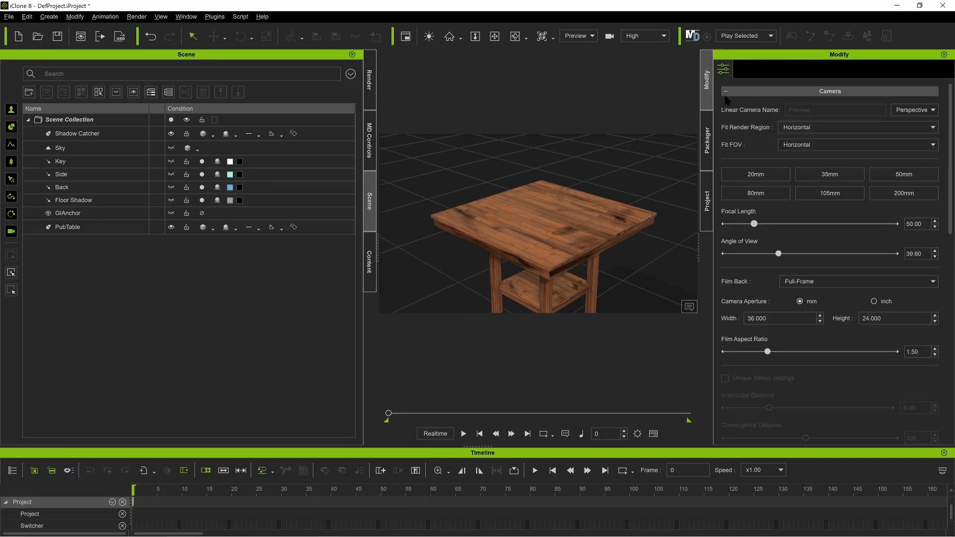
{"action": "left_click", "coordinate": [568, 230]}
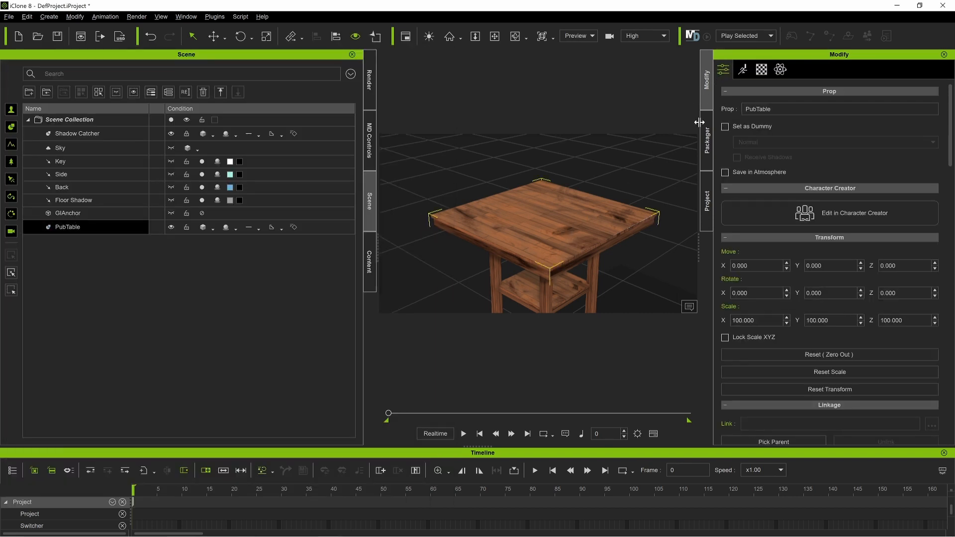
{"action": "left_click", "coordinate": [760, 69]}
{"action": "left_click", "coordinate": [436, 269]}
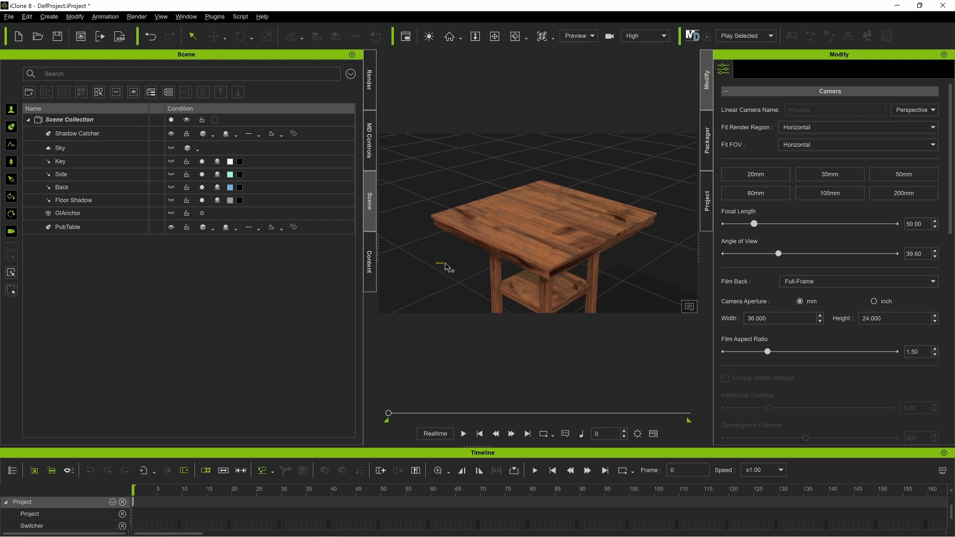
{"action": "mouse_move", "coordinate": [442, 284]}
{"action": "right_mouse_down"}
{"action": "mouse_move", "coordinate": [506, 267]}
{"action": "mouse_move", "coordinate": [433, 266]}
{"action": "mouse_move", "coordinate": [452, 277]}
{"action": "right_mouse_up"}
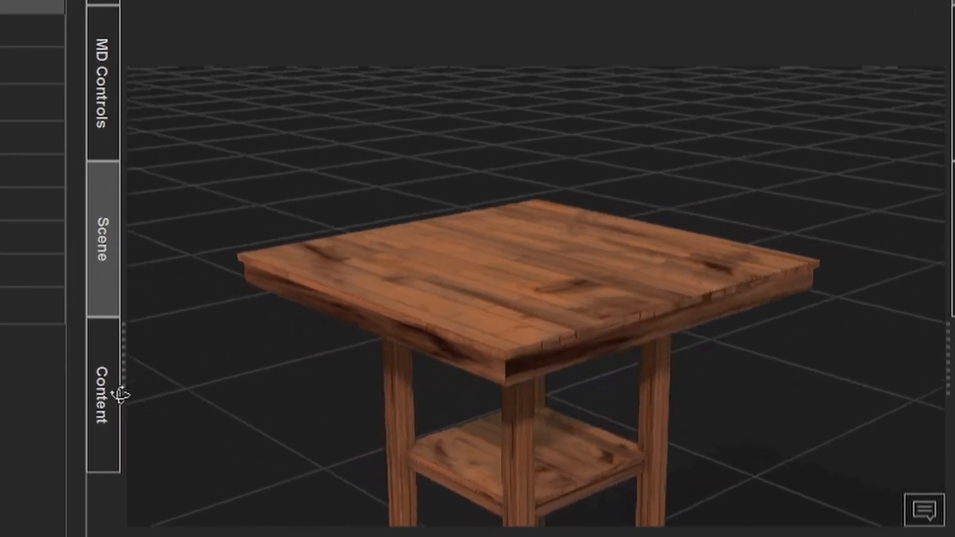
{"action": "right_click_drag", "start_coordinate": [121, 395], "coordinate": [14, 536]}
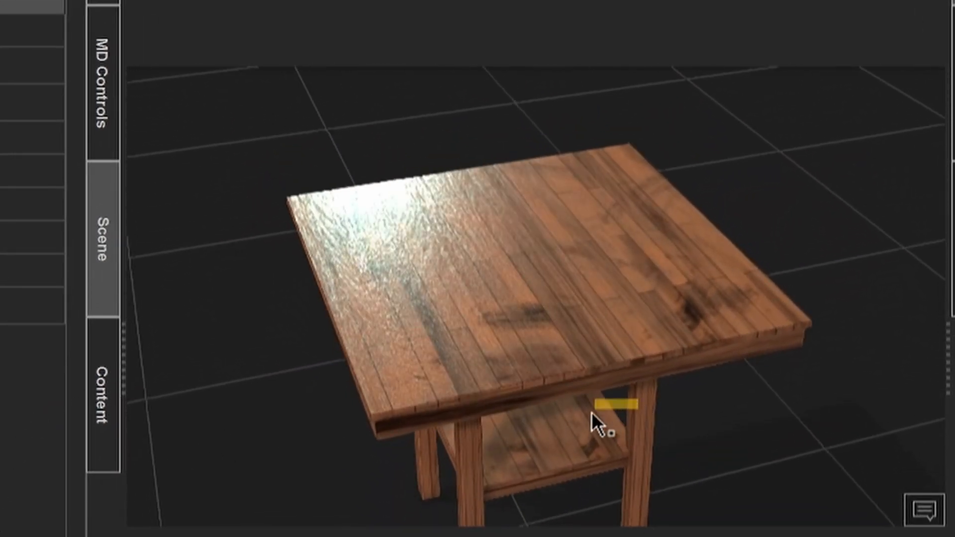
{"action": "right_click_drag", "start_coordinate": [727, 450], "coordinate": [666, 333]}
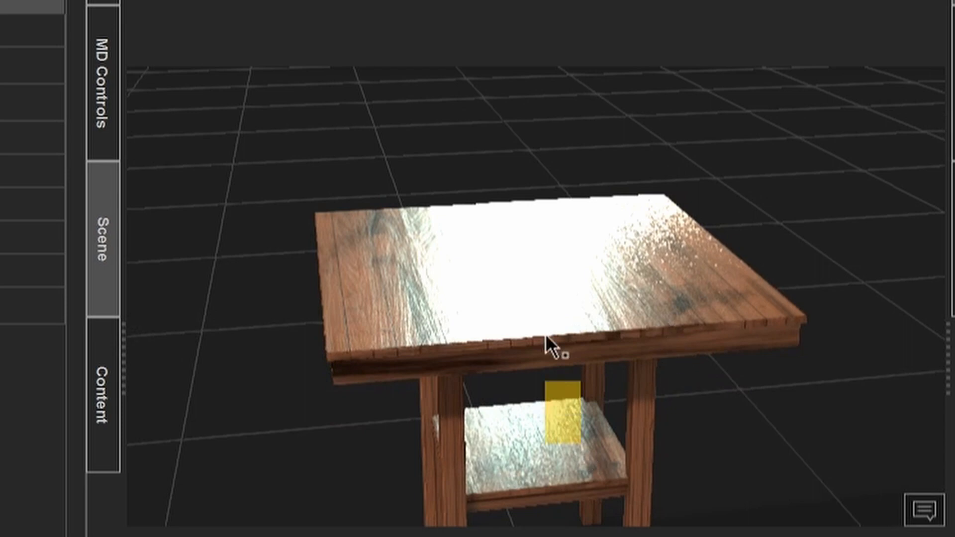
{"action": "right_click_drag", "start_coordinate": [585, 314], "coordinate": [712, 381]}
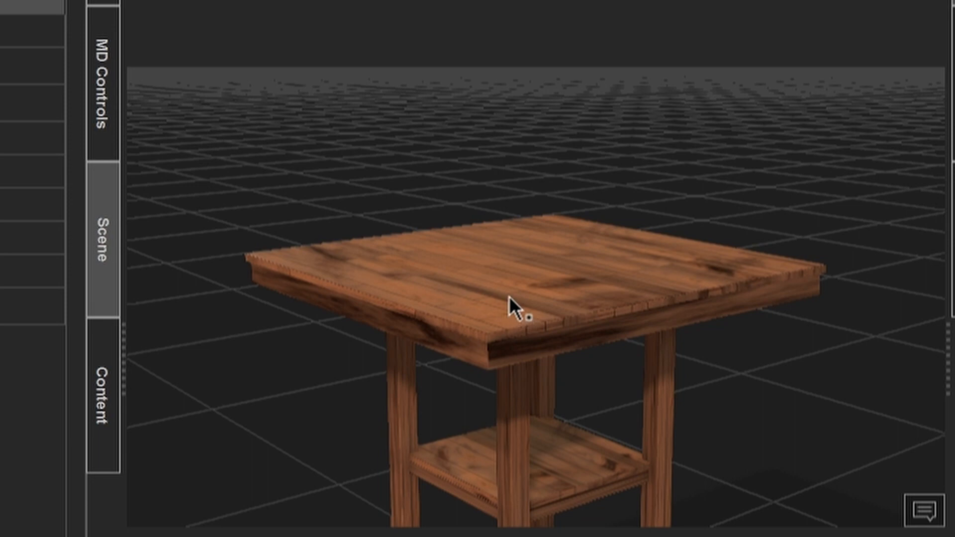
{"action": "scroll", "coordinate": [507, 297], "scroll_direction": "down", "scroll_amount": 5}
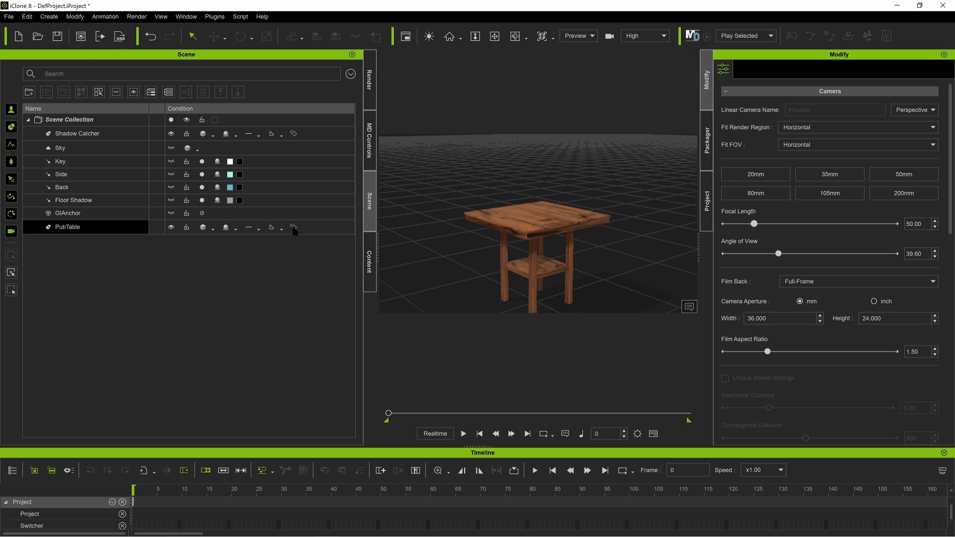
Step: Open the custom Props folder in the content library
{"action": "left_click", "coordinate": [370, 262]}
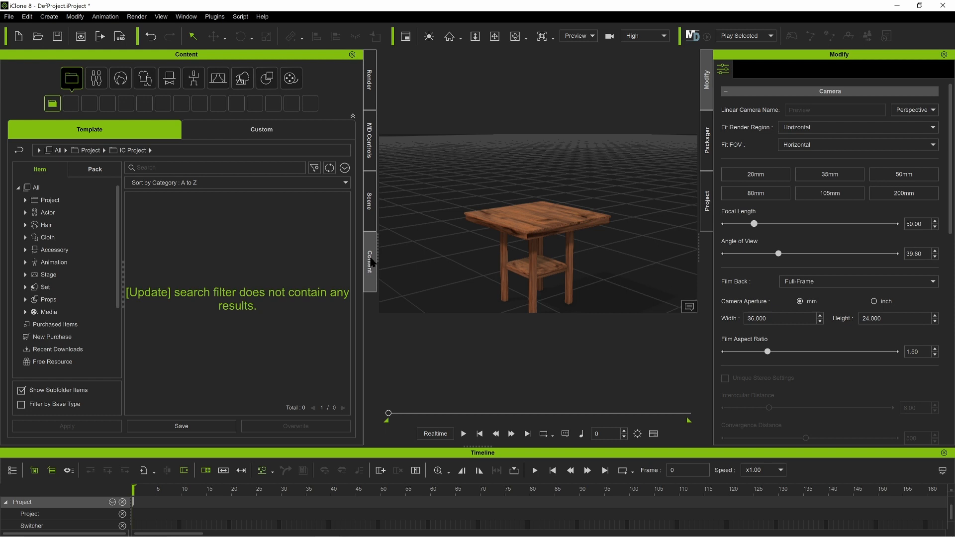
{"action": "left_click", "coordinate": [267, 78]}
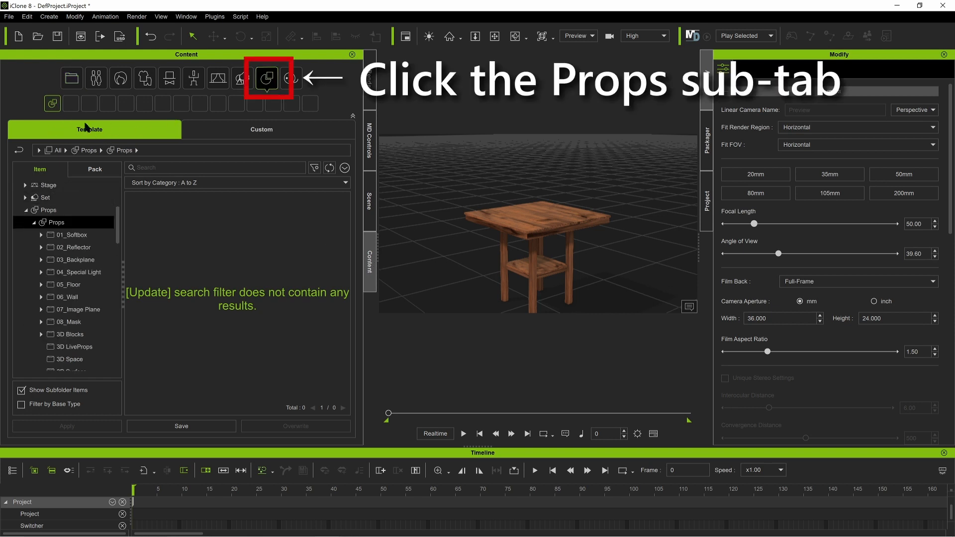
{"action": "left_click", "coordinate": [239, 129]}
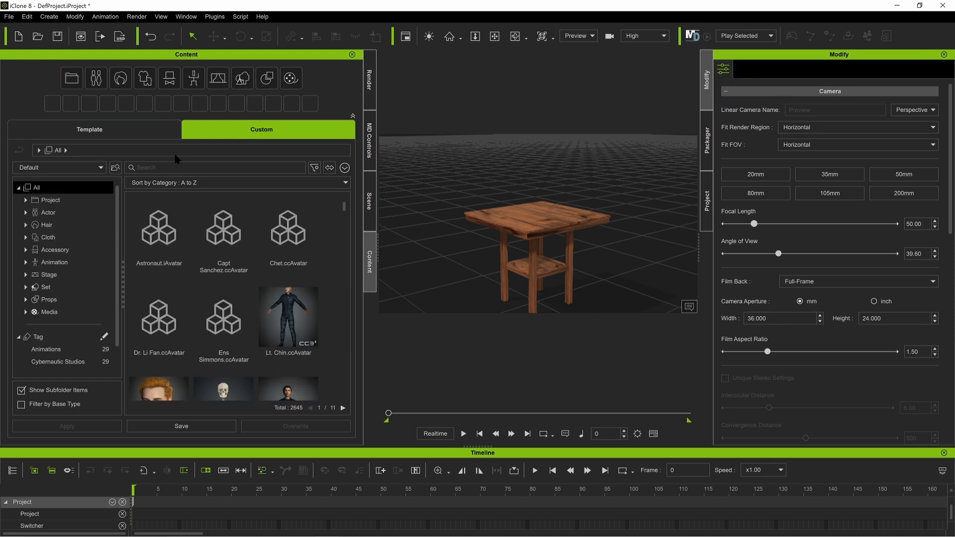
{"action": "left_click", "coordinate": [27, 299]}
{"action": "left_click", "coordinate": [25, 311]}
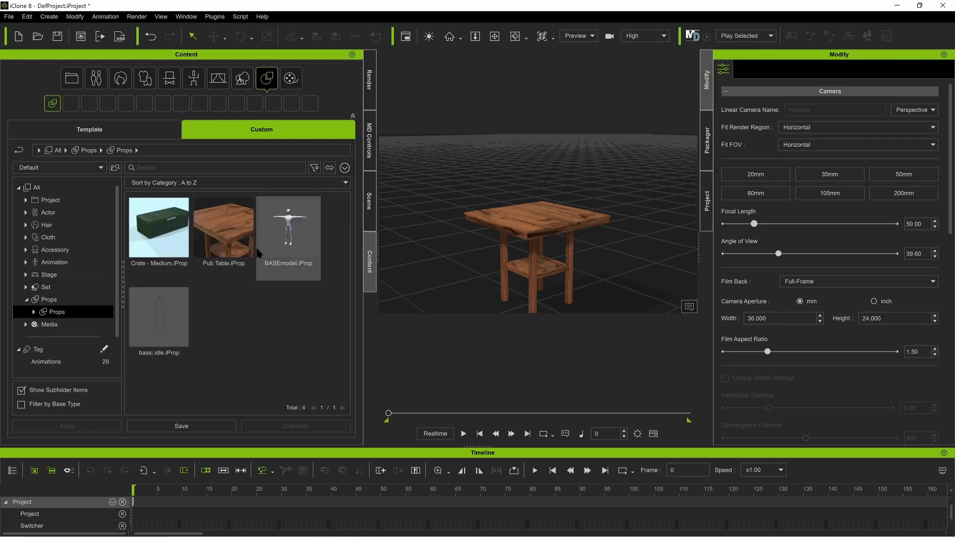
Step: Delete the existing Pub Table.iProp file from the custom Props folder
{"action": "right_click", "coordinate": [224, 231]}
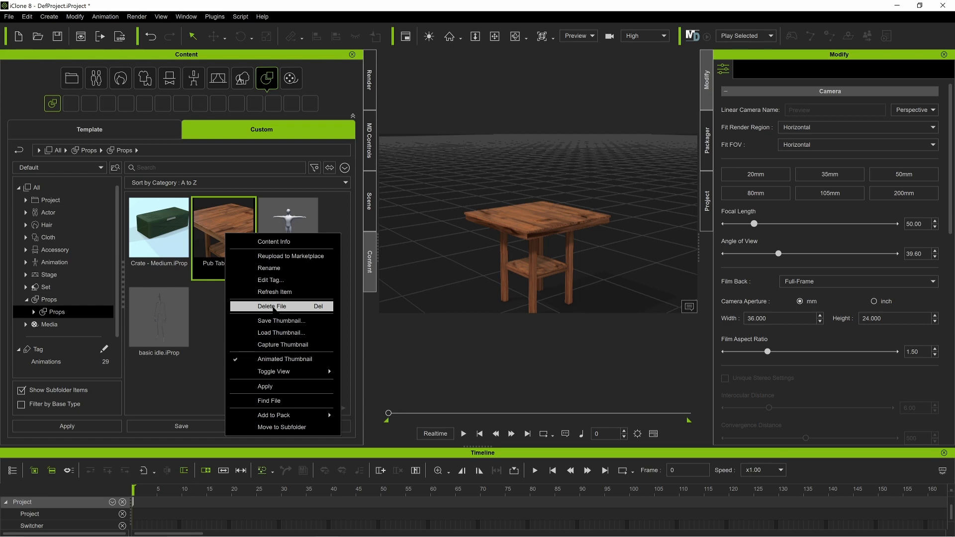
{"action": "left_click", "coordinate": [273, 307]}
{"action": "left_click", "coordinate": [510, 303]}
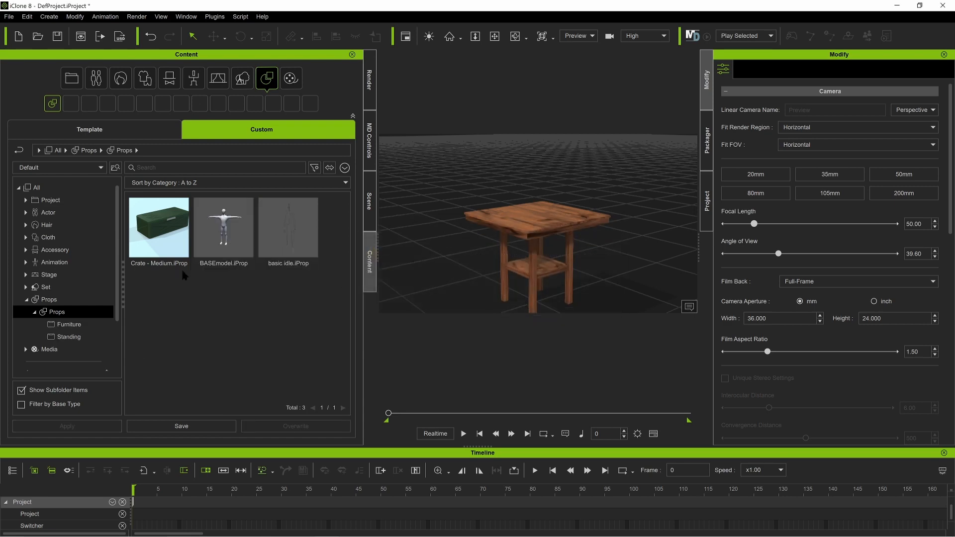
Step: Expand the custom Props folder and open its Furniture subfolder
{"action": "left_click", "coordinate": [34, 311]}
{"action": "right_click", "coordinate": [204, 313]}
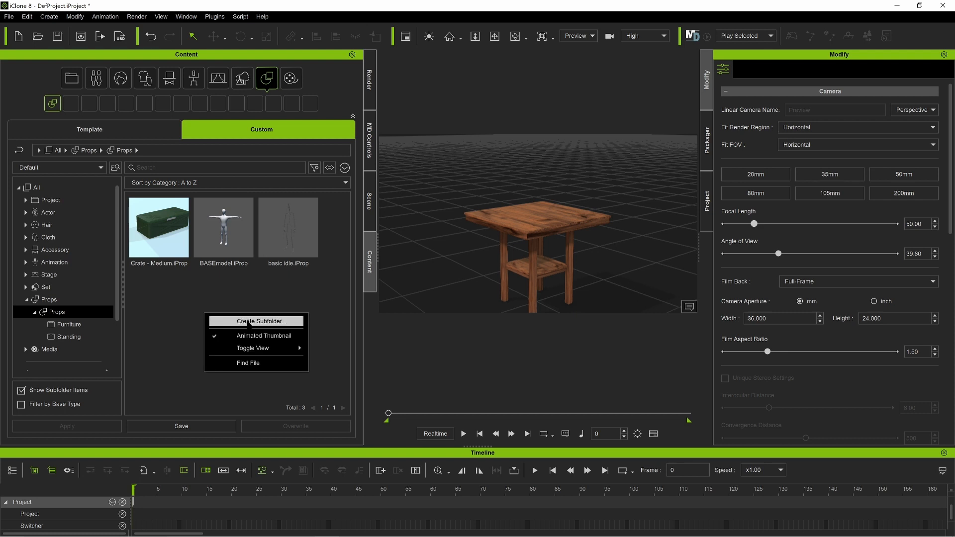
{"action": "left_click", "coordinate": [193, 306]}
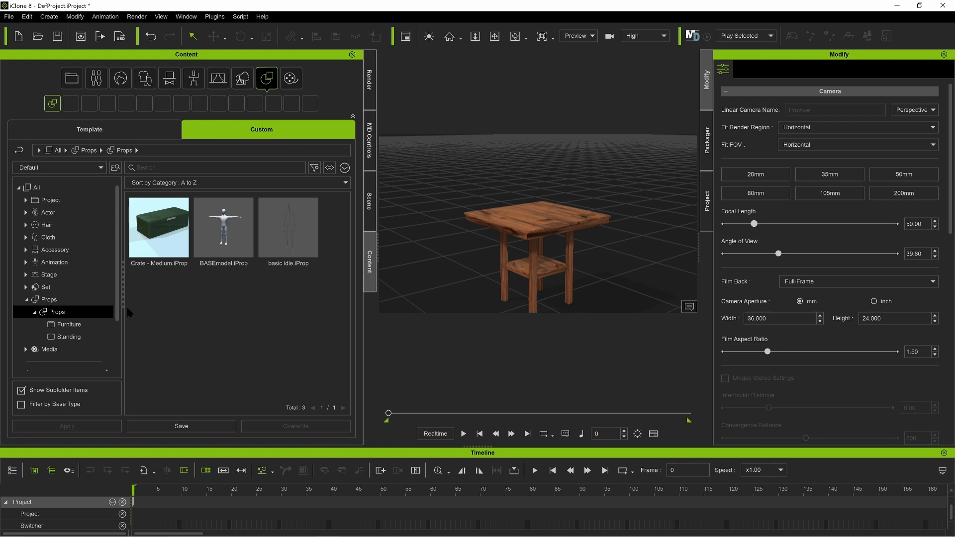
{"action": "left_click", "coordinate": [67, 324]}
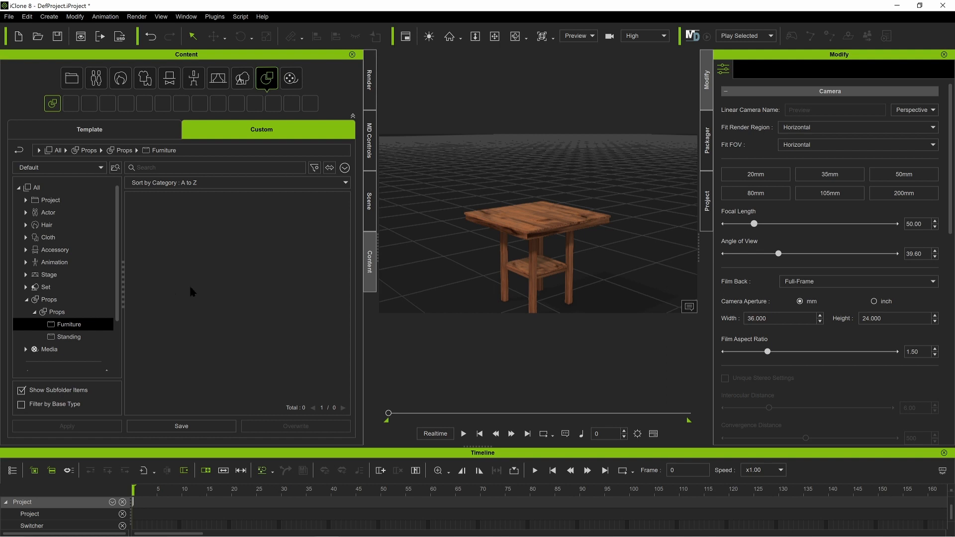
Step: Select the pub table in the viewport and save it to the Furniture folder as Pub Table
{"action": "left_click", "coordinate": [534, 221]}
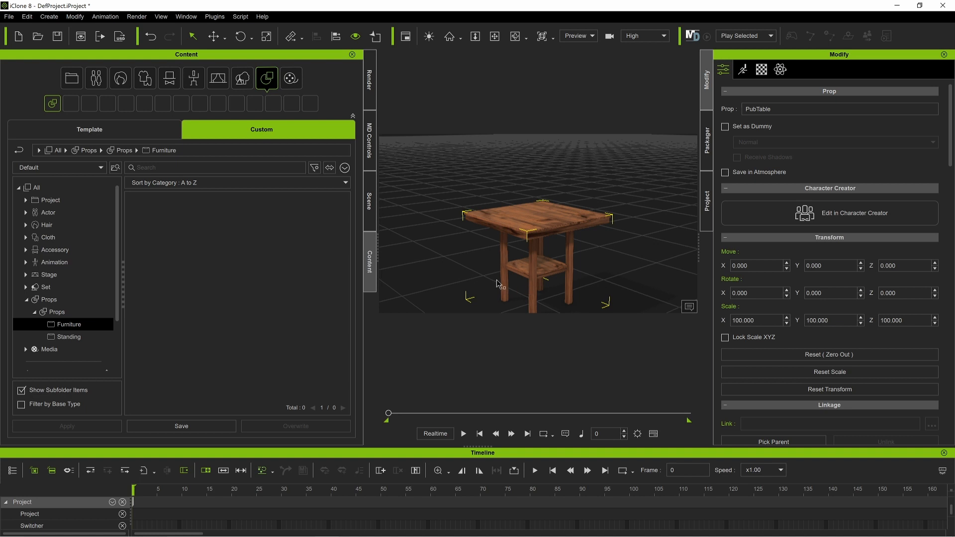
{"action": "left_click", "coordinate": [171, 426]}
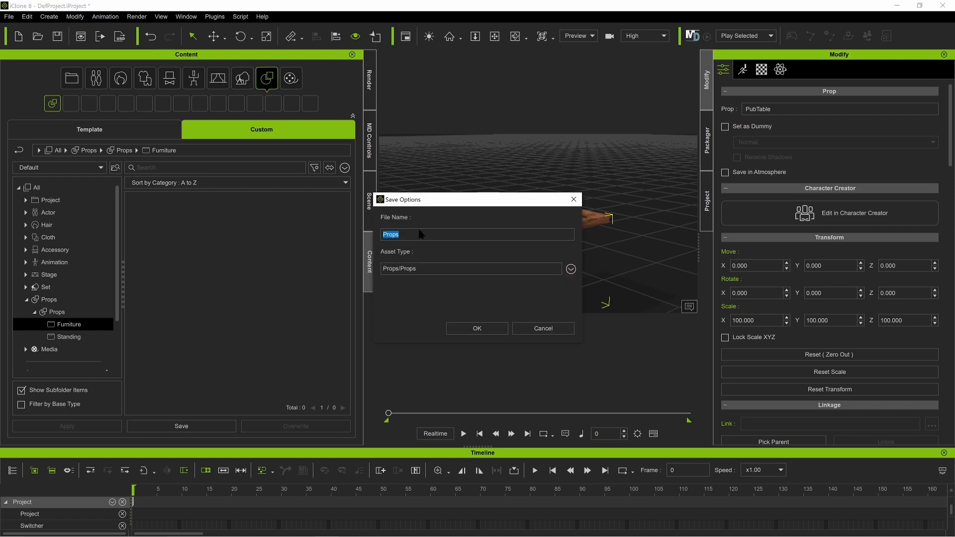
{"action": "type", "text": "Pub Table"}
{"action": "left_click", "coordinate": [483, 330]}
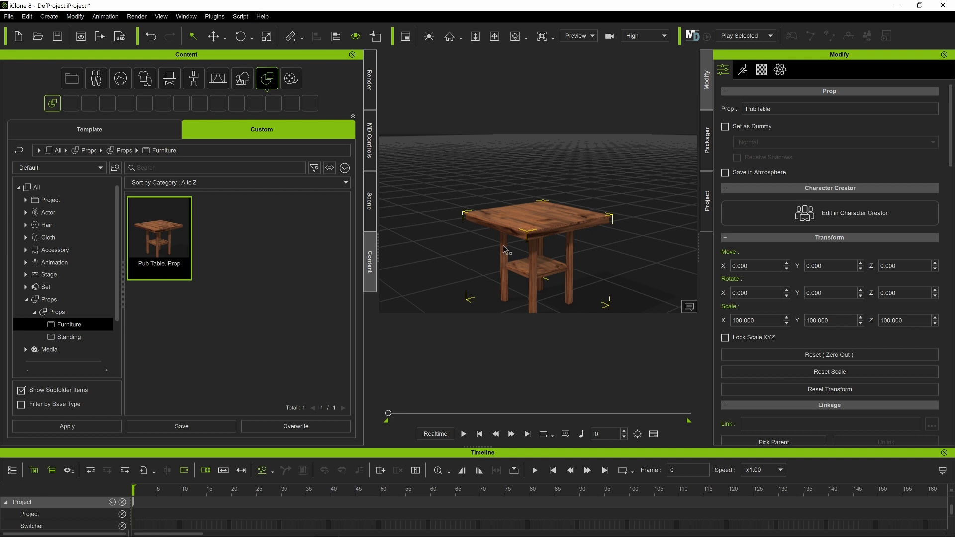
Step: Place two copies of the saved Pub Table prop in the scene, one on each side of the original table
{"action": "scroll", "coordinate": [510, 253], "scroll_direction": "down", "scroll_amount": 5}
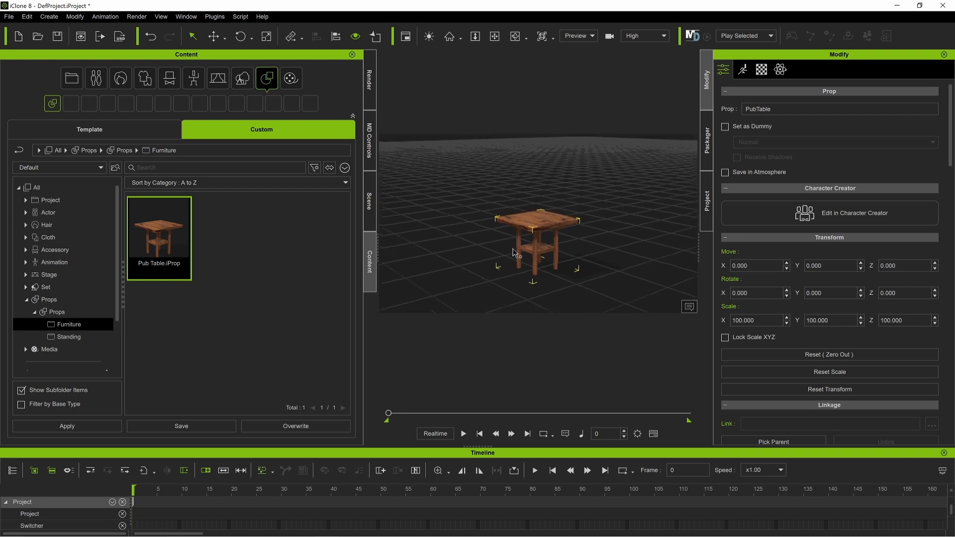
{"action": "scroll", "coordinate": [513, 250], "scroll_direction": "down", "scroll_amount": 2}
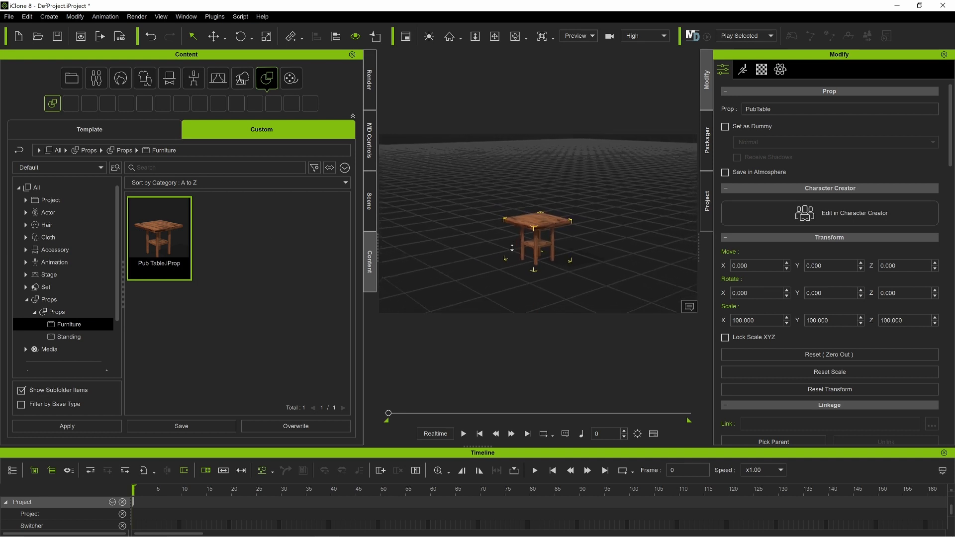
{"action": "left_click", "coordinate": [485, 247]}
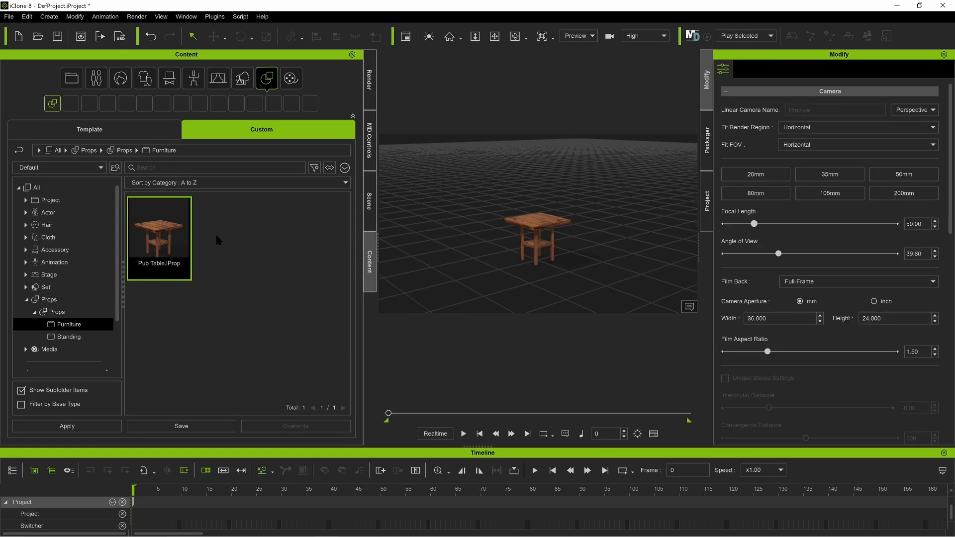
{"action": "left_click_drag", "start_coordinate": [160, 241], "coordinate": [468, 255]}
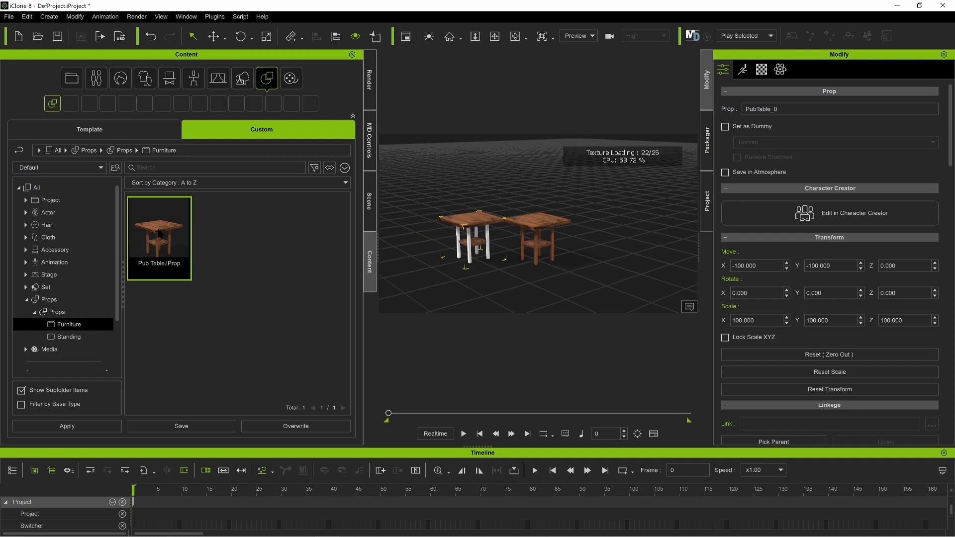
{"action": "left_click_drag", "start_coordinate": [160, 233], "coordinate": [616, 273]}
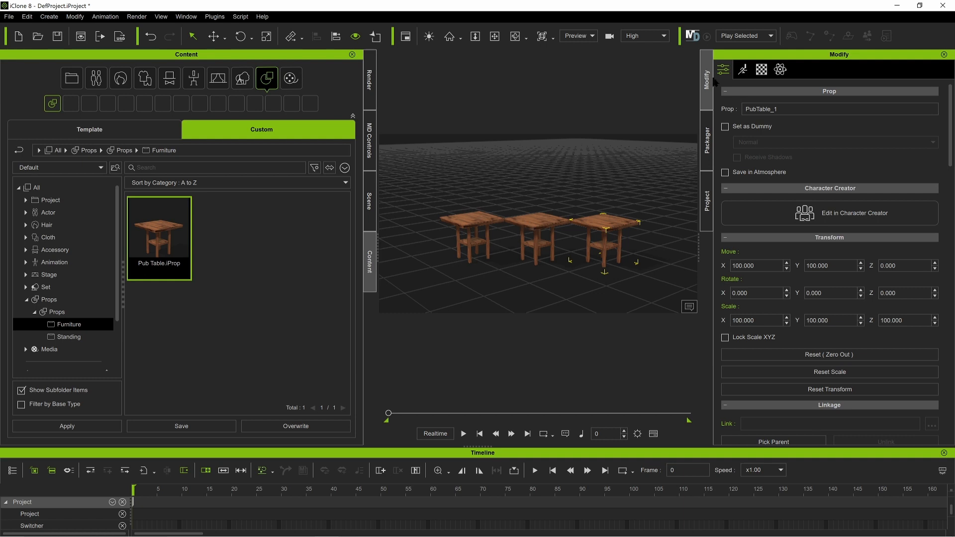
Step: Open the UV reference of the newest table's Tabletop_Struts_Baked material in GIMP, examine its layout and close GIMP
{"action": "left_click", "coordinate": [762, 70]}
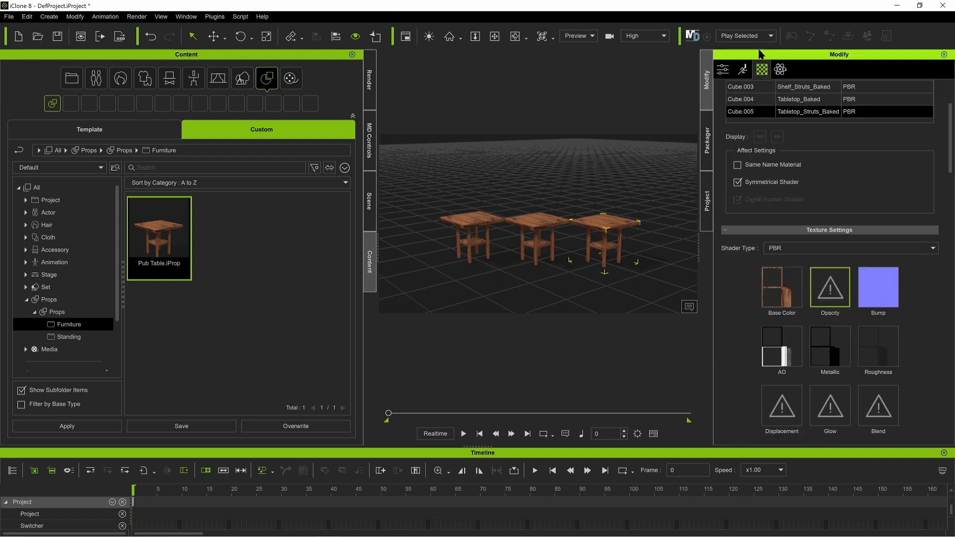
{"action": "scroll", "coordinate": [815, 197], "scroll_direction": "up", "scroll_amount": 3}
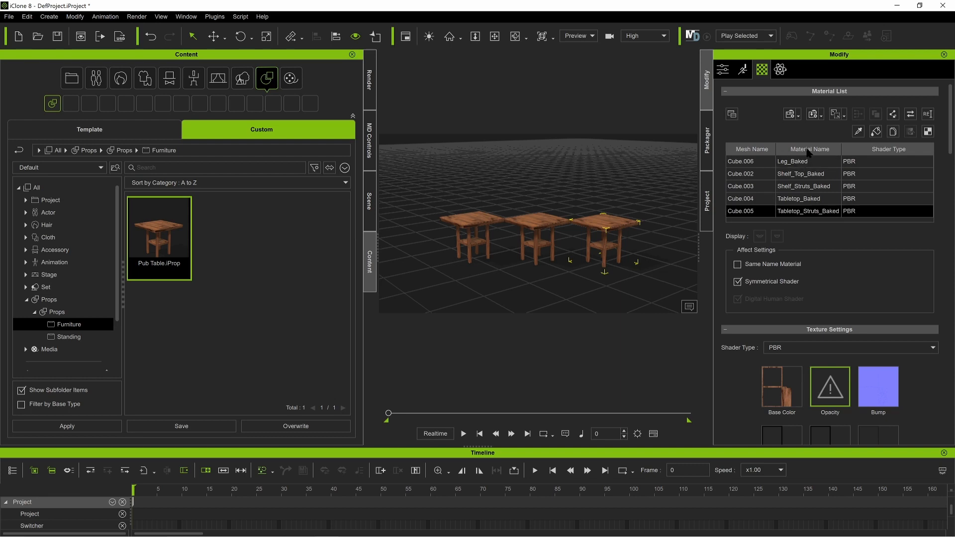
{"action": "scroll", "coordinate": [824, 214], "scroll_direction": "down", "scroll_amount": 1}
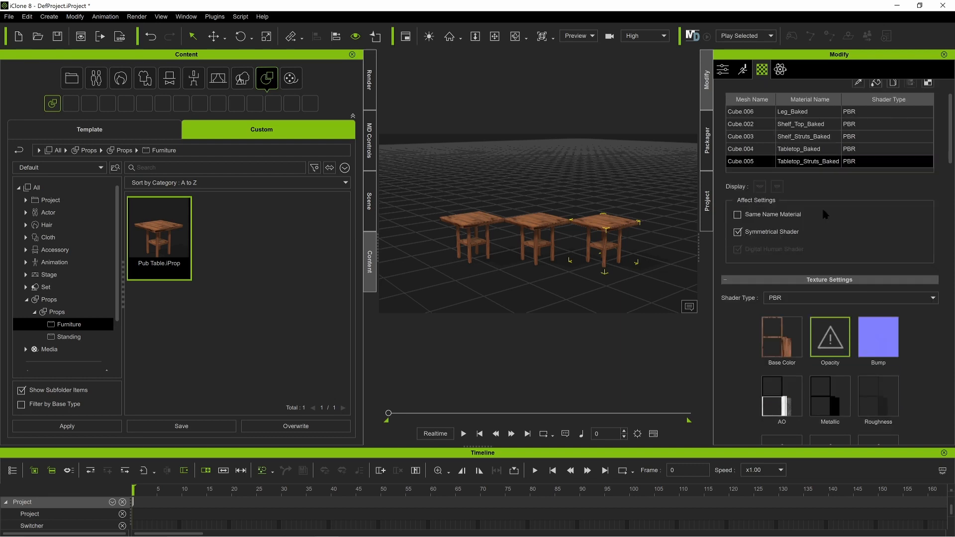
{"action": "scroll", "coordinate": [822, 206], "scroll_direction": "up", "scroll_amount": 1}
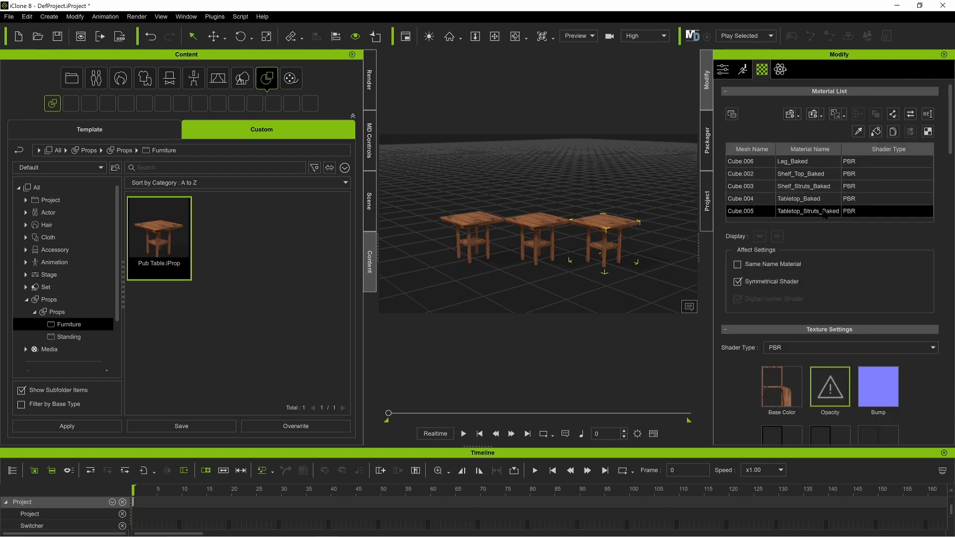
{"action": "left_click", "coordinate": [928, 132]}
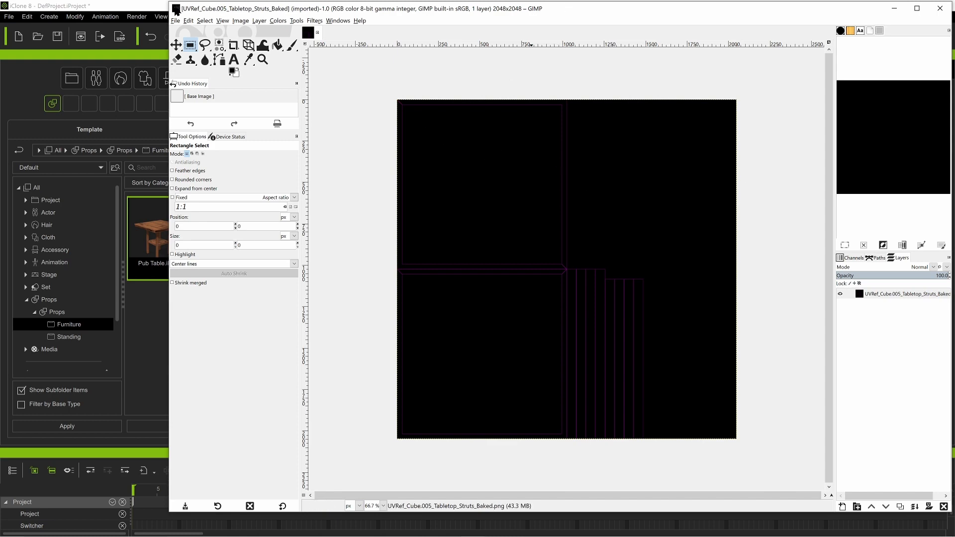
{"action": "left_click_drag", "start_coordinate": [170, 1], "coordinate": [580, 223]}
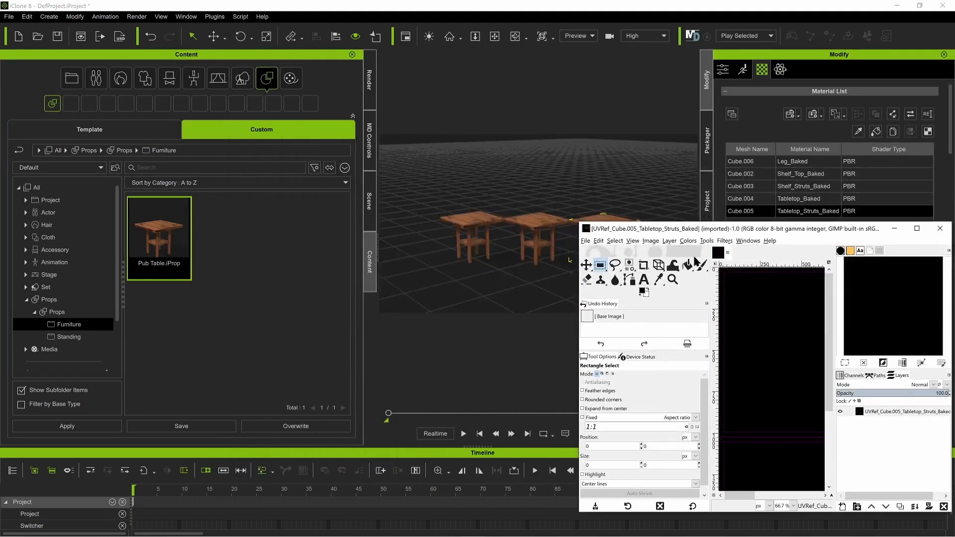
{"action": "left_click_drag", "start_coordinate": [737, 230], "coordinate": [401, 151]}
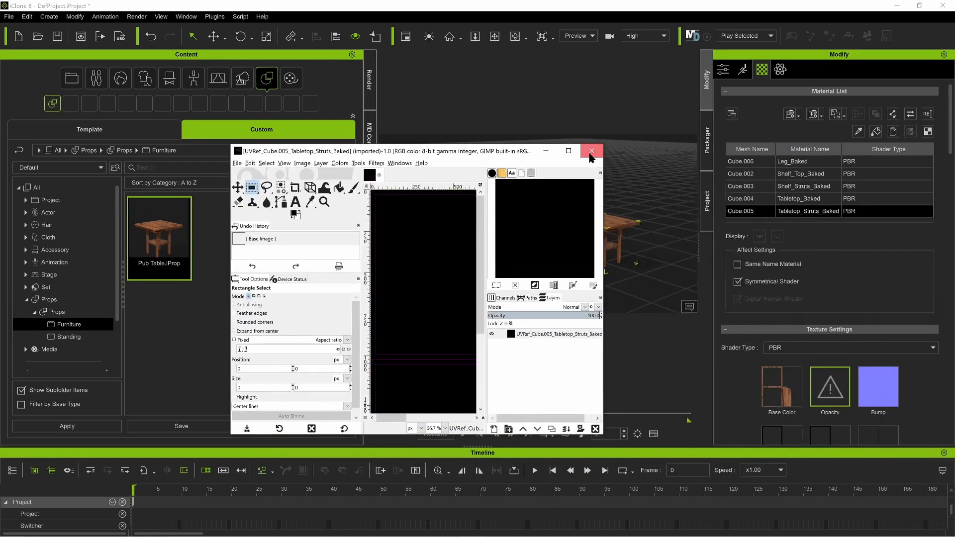
{"action": "left_click", "coordinate": [591, 159]}
Step: Apply Planar UV mapping aligned to X to the newest pub table, with offset 0.00 and tiling 1.00
{"action": "scroll", "coordinate": [817, 288], "scroll_direction": "down", "scroll_amount": 5}
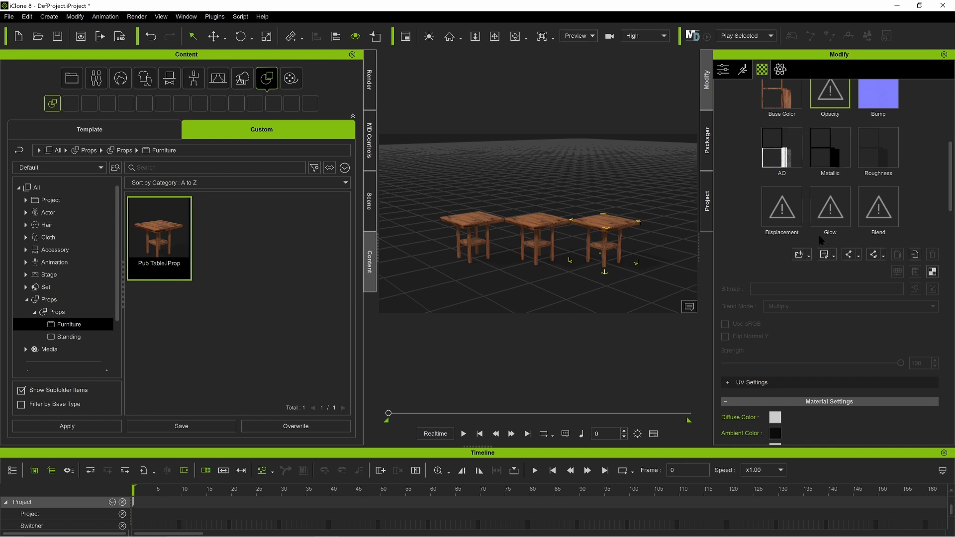
{"action": "scroll", "coordinate": [821, 241], "scroll_direction": "down", "scroll_amount": 3}
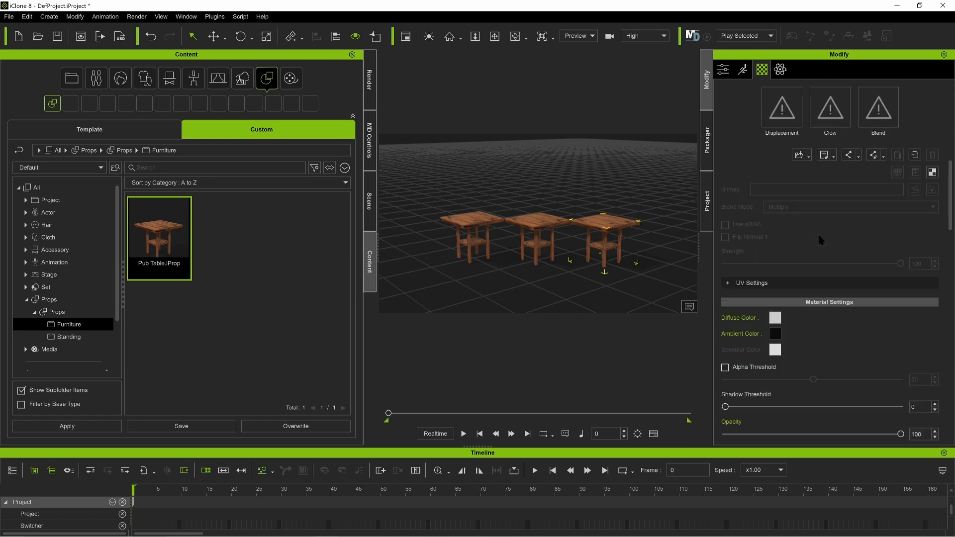
{"action": "scroll", "coordinate": [821, 240], "scroll_direction": "up", "scroll_amount": 3}
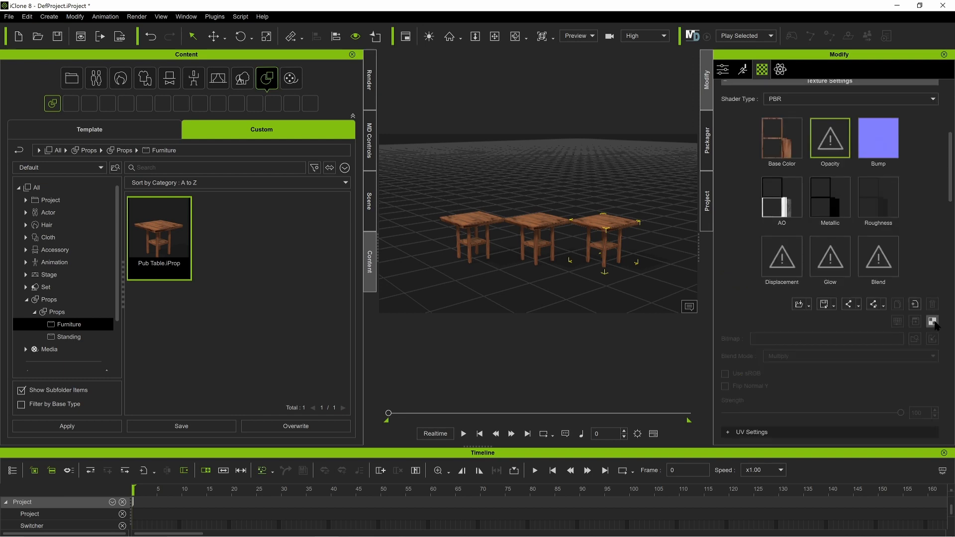
{"action": "scroll", "coordinate": [766, 206], "scroll_direction": "down", "scroll_amount": 5}
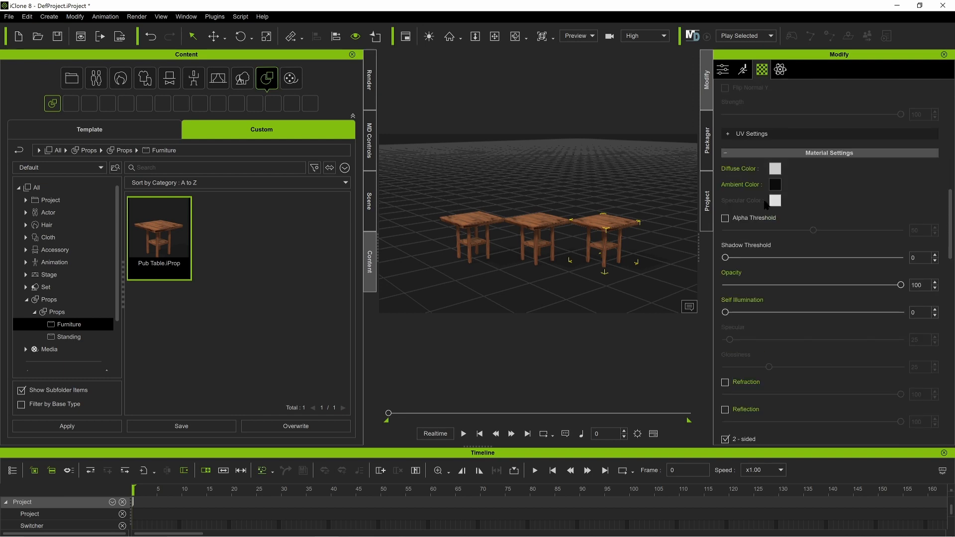
{"action": "scroll", "coordinate": [766, 207], "scroll_direction": "down", "scroll_amount": 6}
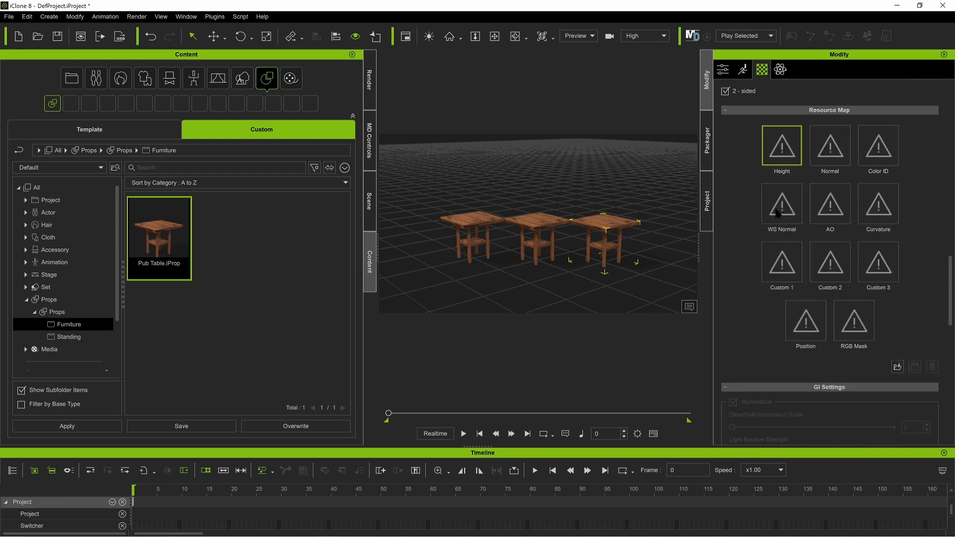
{"action": "scroll", "coordinate": [772, 206], "scroll_direction": "down", "scroll_amount": 6}
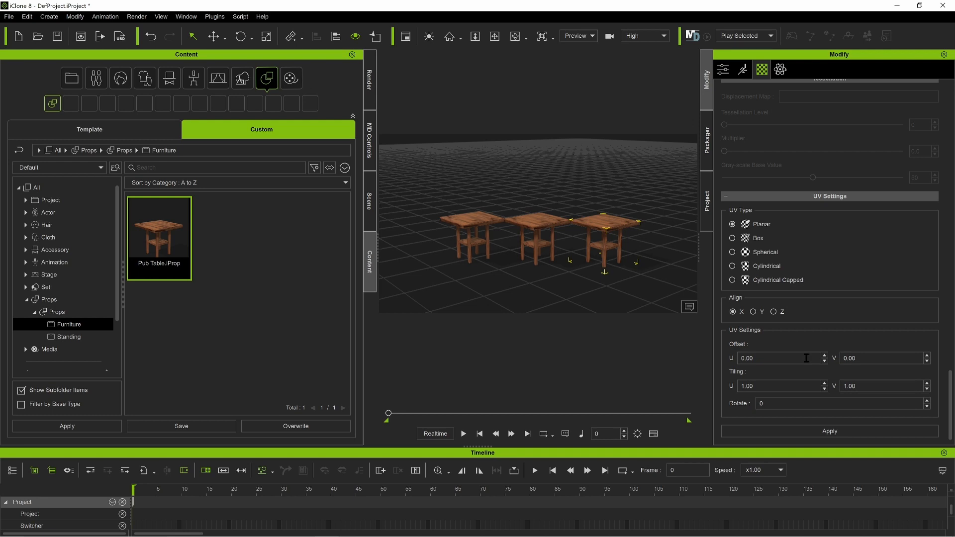
{"action": "left_click", "coordinate": [830, 432]}
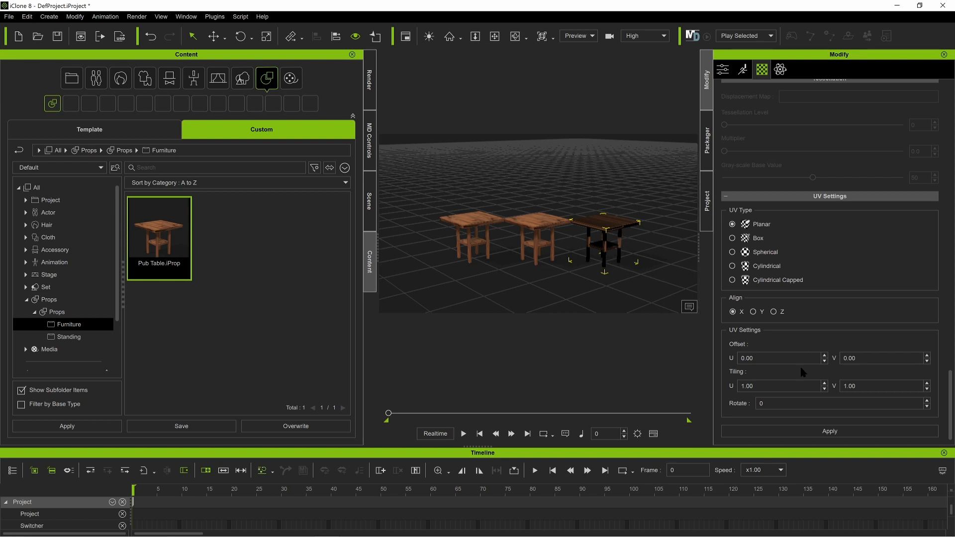
Step: Delete the remapped pub table and place a fresh copy of the Pub Table prop in its spot
{"action": "scroll", "coordinate": [804, 372], "scroll_direction": "up", "scroll_amount": 15}
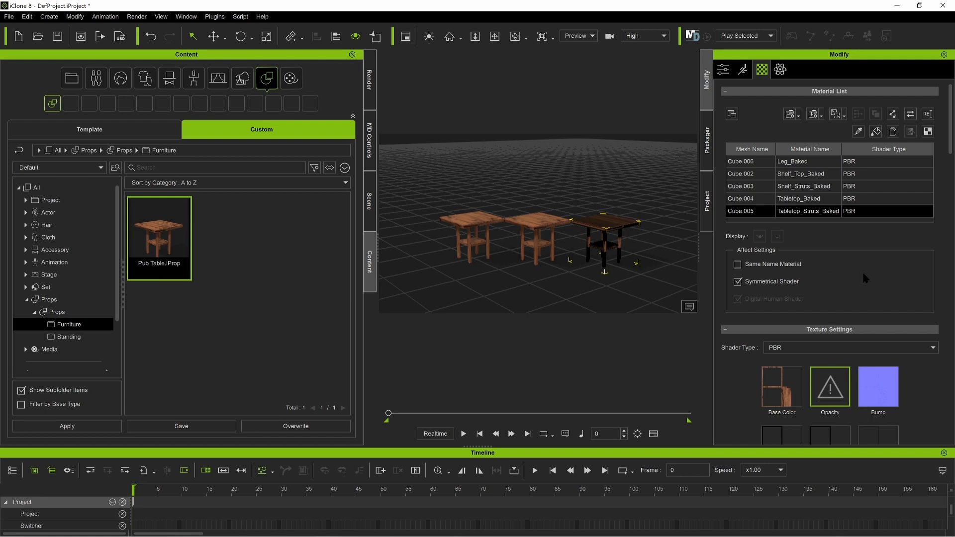
{"action": "mouse_move", "coordinate": [786, 396]}
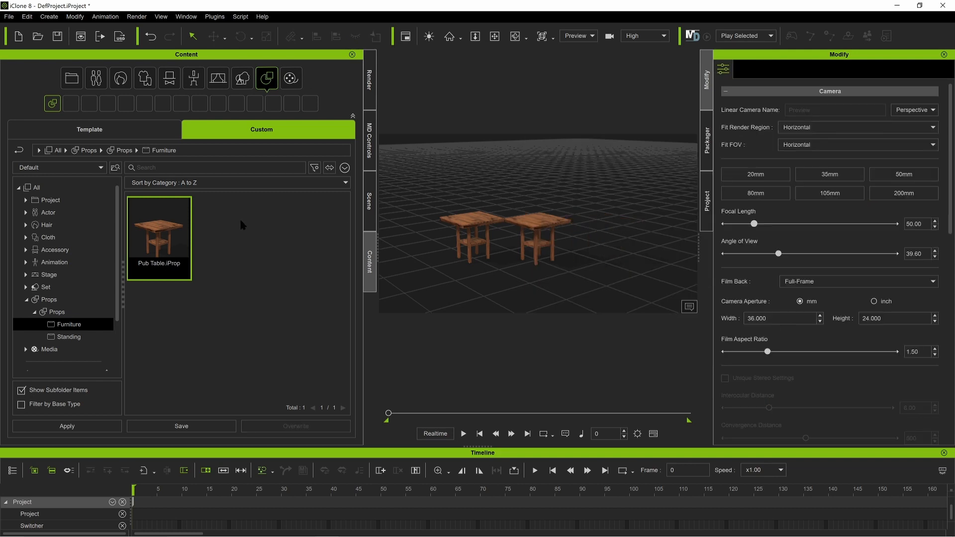
{"action": "left_click_drag", "start_coordinate": [185, 242], "coordinate": [597, 272]}
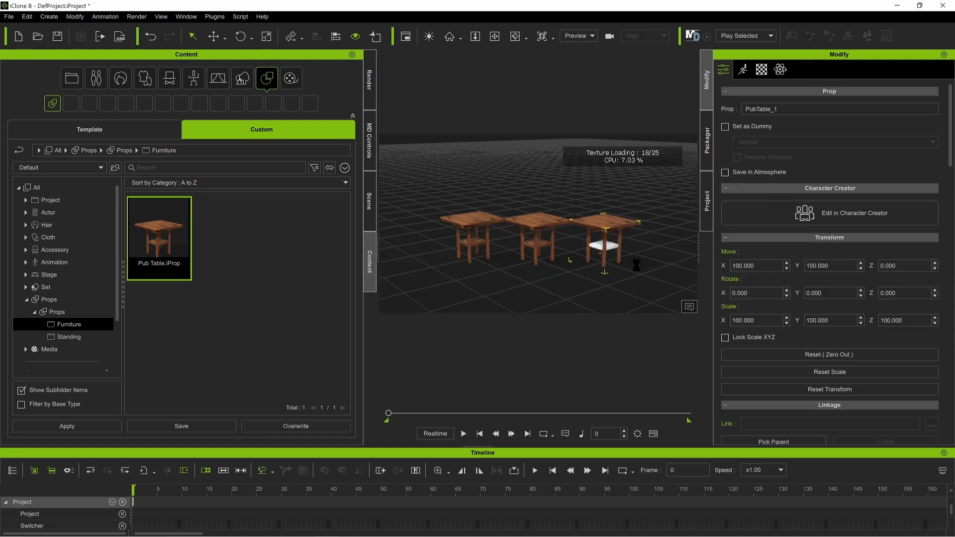
Step: Open the material settings of the newly placed pub table and go past its Resource Map section
{"action": "scroll", "coordinate": [745, 254], "scroll_direction": "down", "scroll_amount": 3}
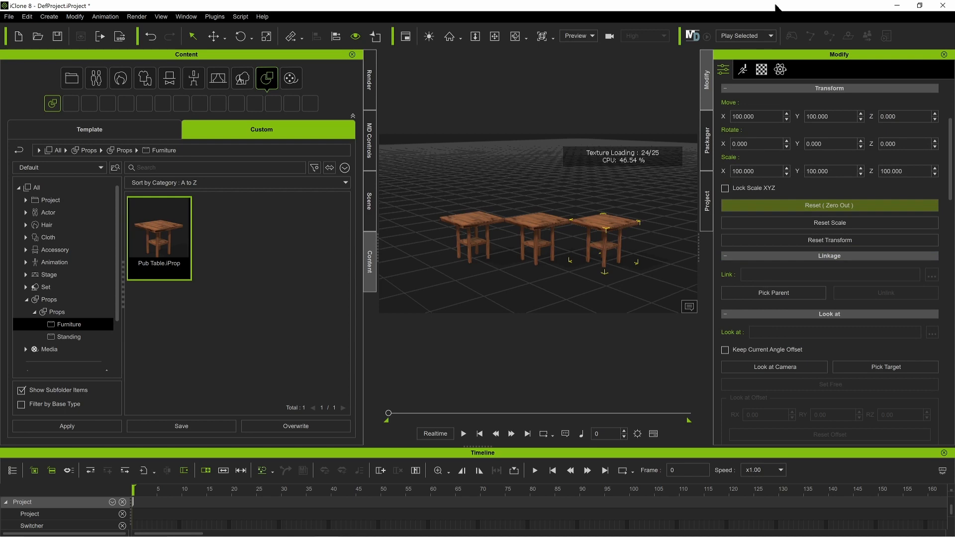
{"action": "left_click", "coordinate": [761, 69]}
{"action": "scroll", "coordinate": [794, 340], "scroll_direction": "down", "scroll_amount": 15}
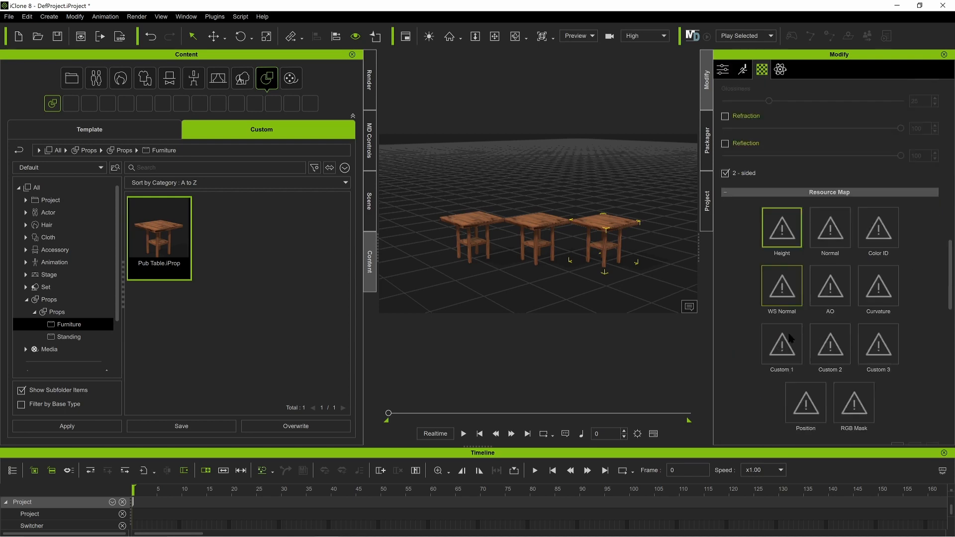